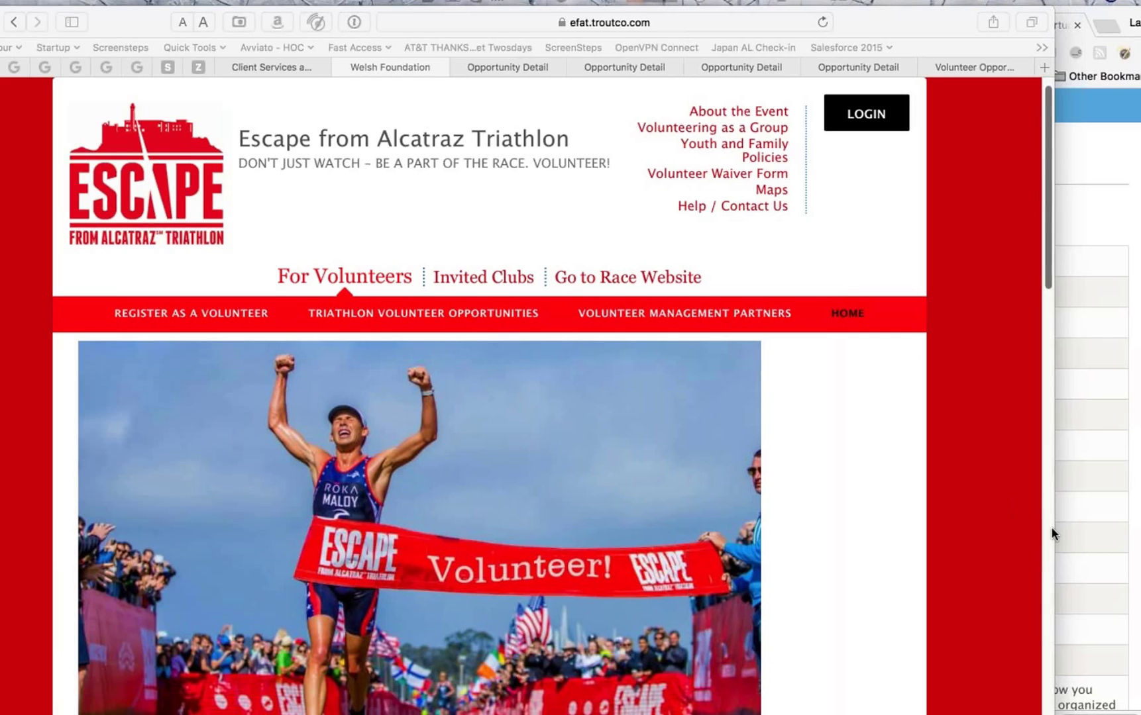
left_click(977, 530)
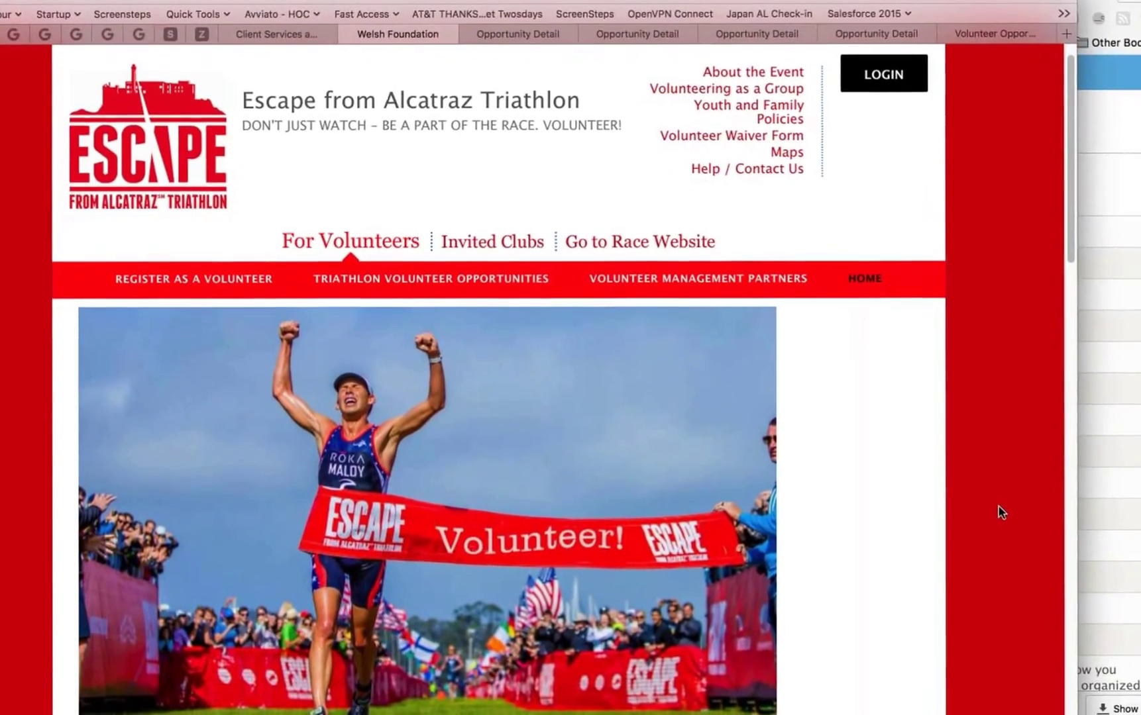
scroll(993, 510, "down", 2)
scroll(1011, 550, "up", 3)
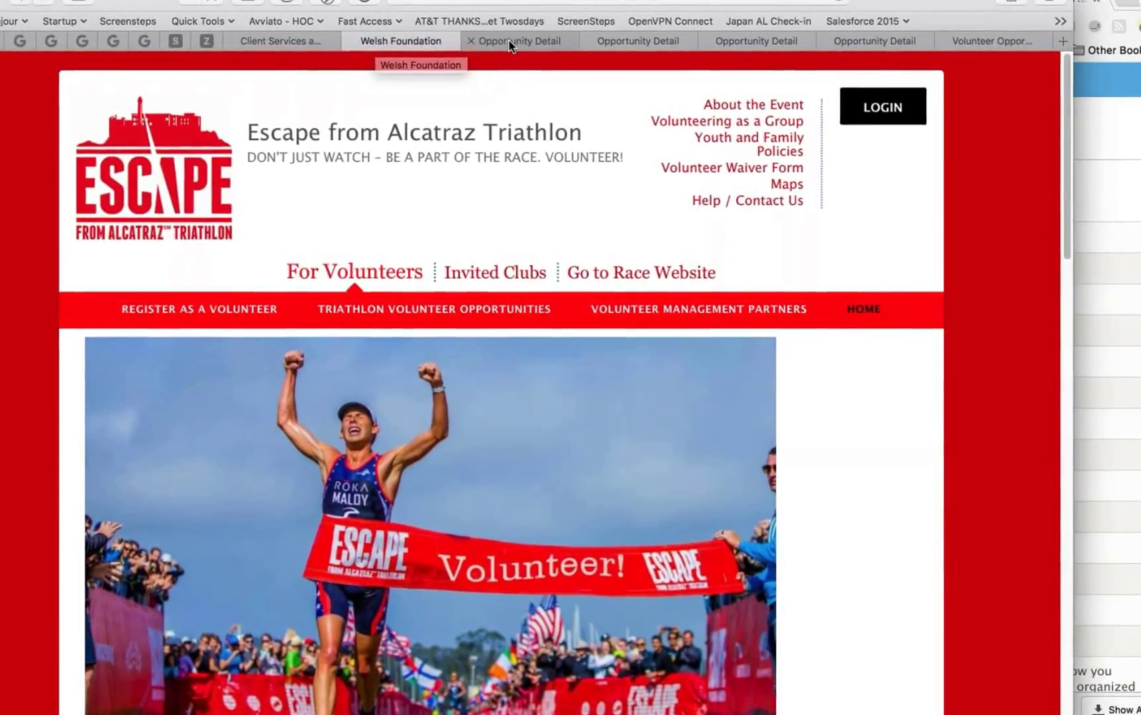
- Look through the already open volunteer opportunity pages, ending on the English as a Second Language detail page
left_click(510, 41)
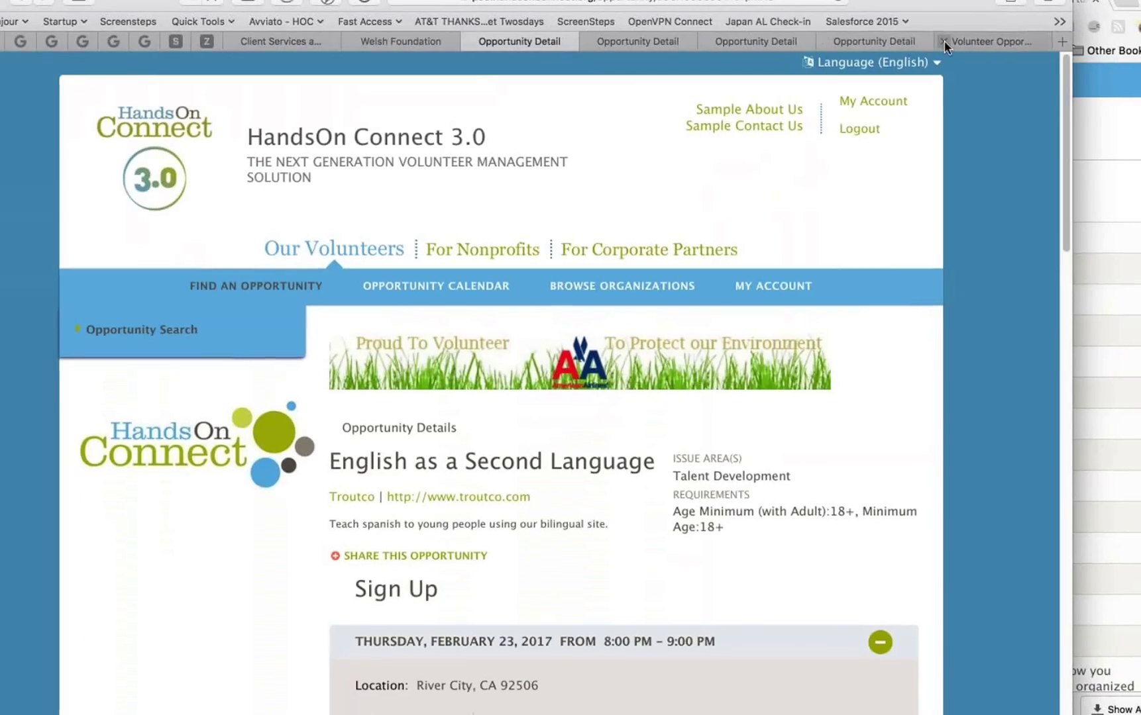
left_click(983, 44)
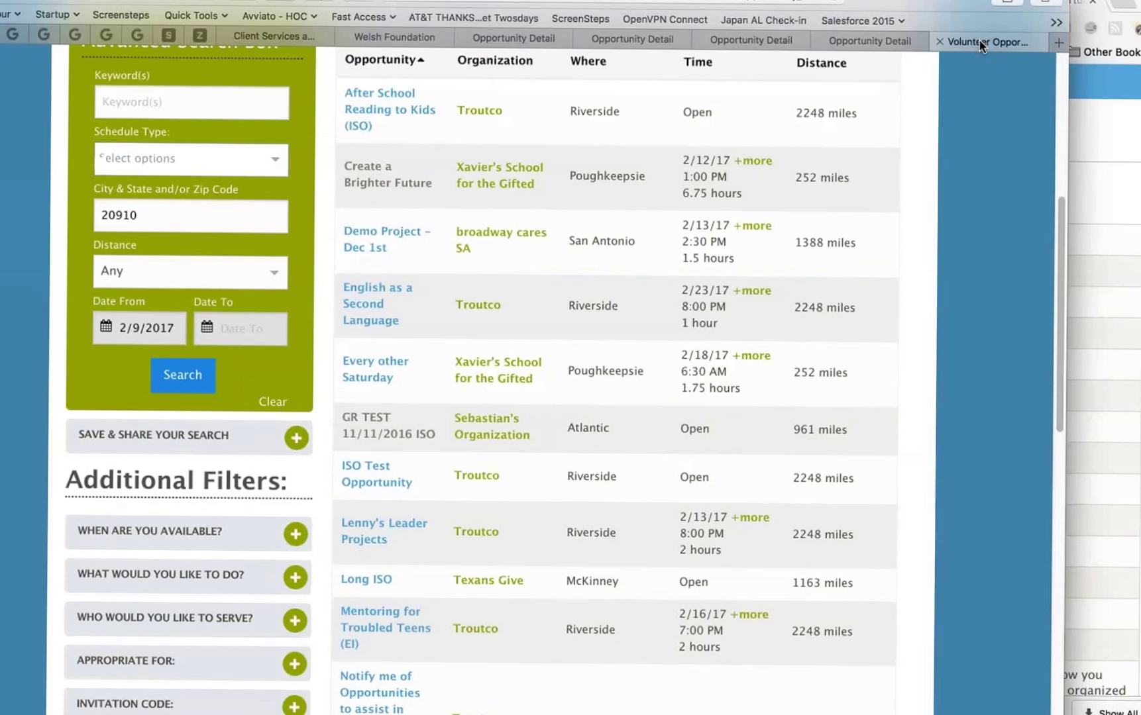
left_click(890, 40)
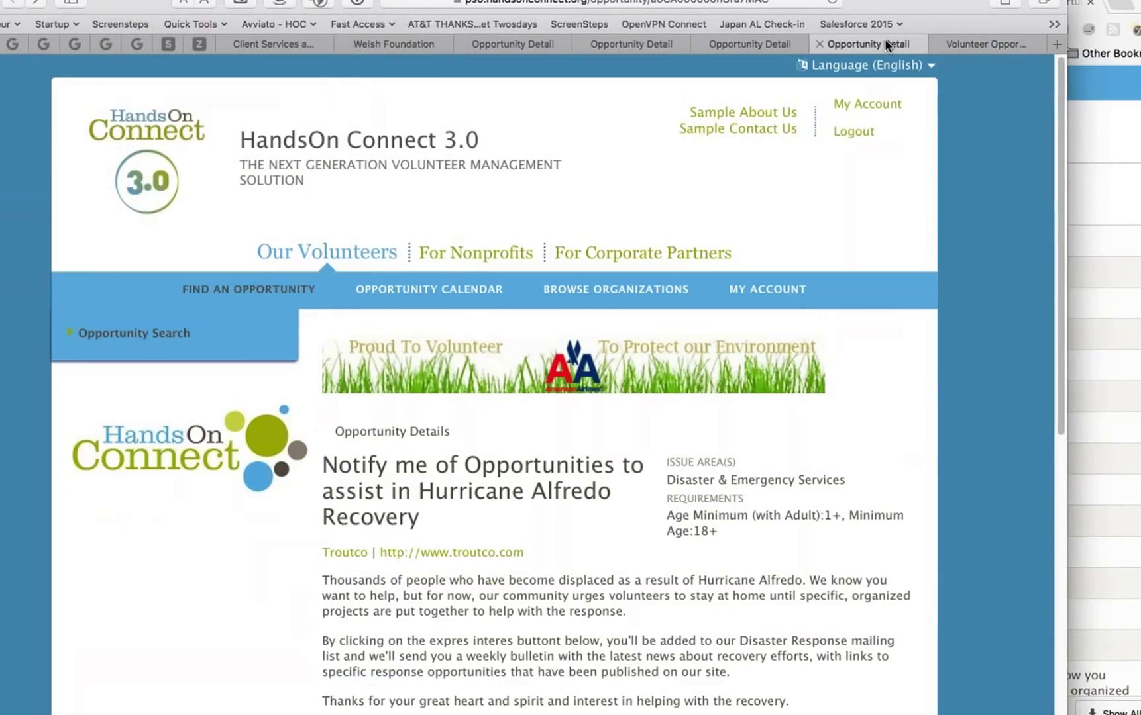
left_click(767, 44)
left_click(813, 67)
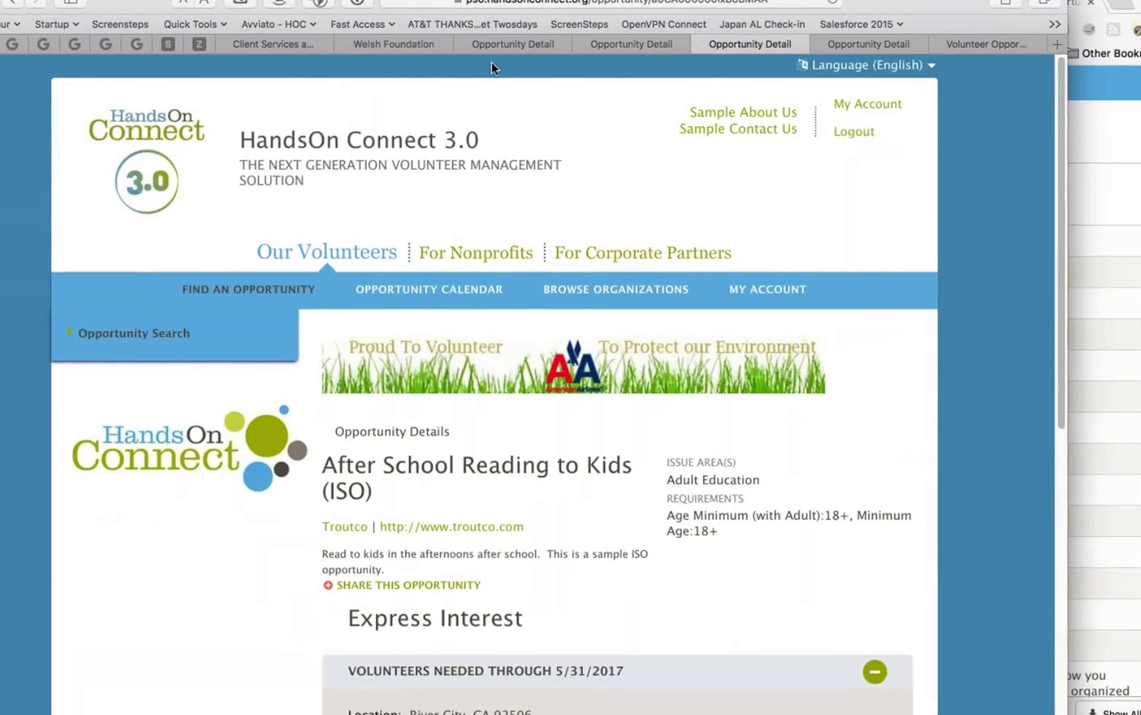
left_click(493, 44)
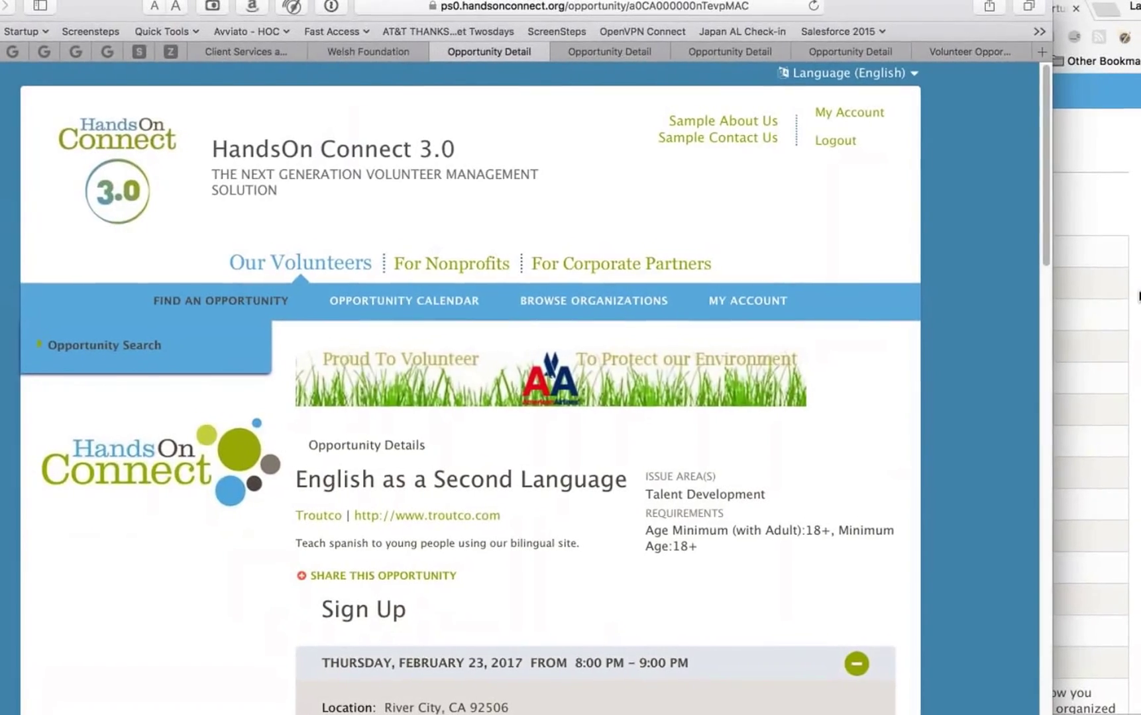
- Switch to Chrome and bring up the partner portal's Create Volunteer Opportunity form
left_click(1134, 291)
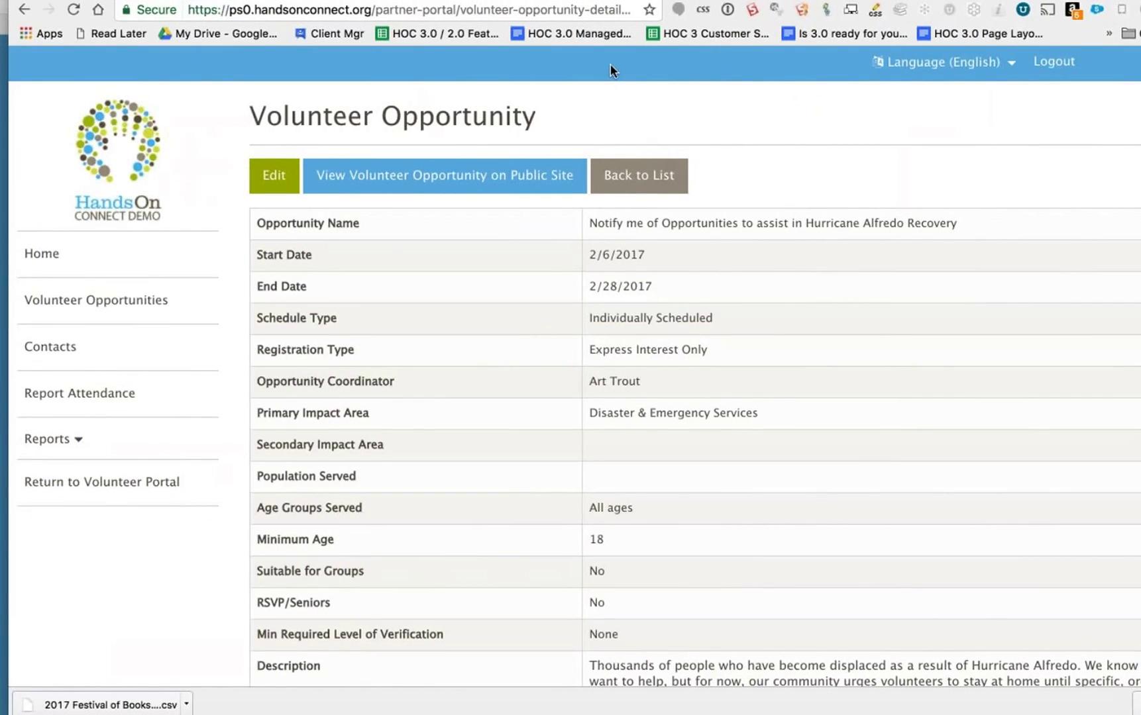
left_click(954, 1)
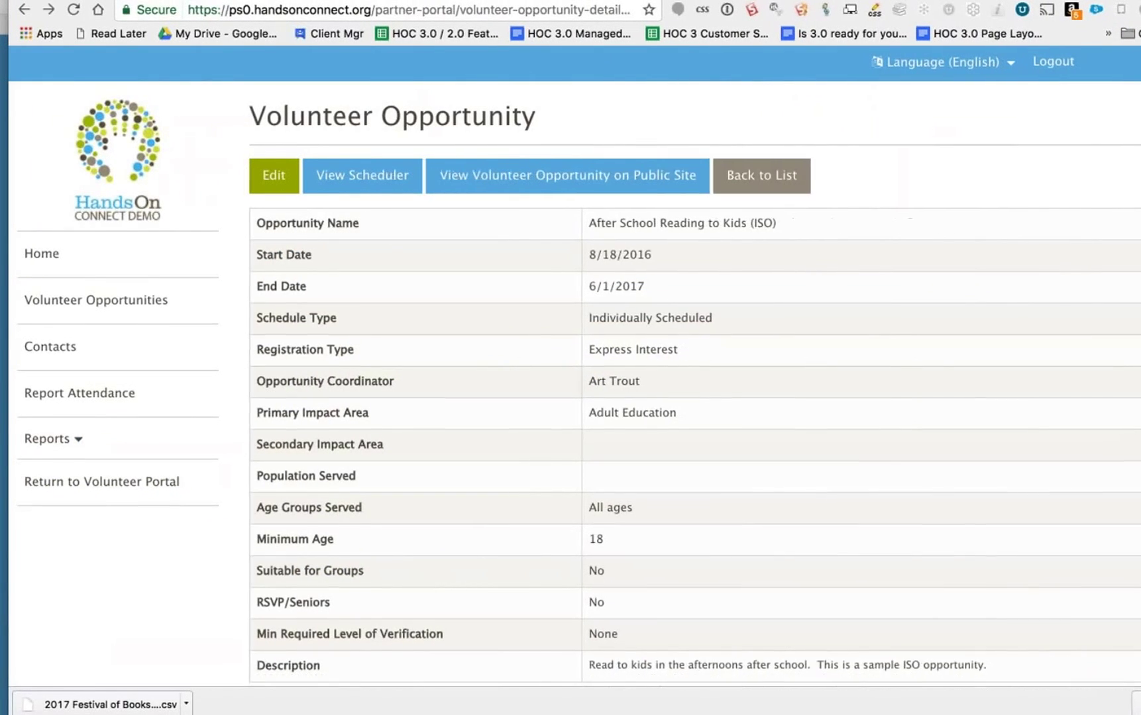
key("super+bracketright")
key("super+bracketright")
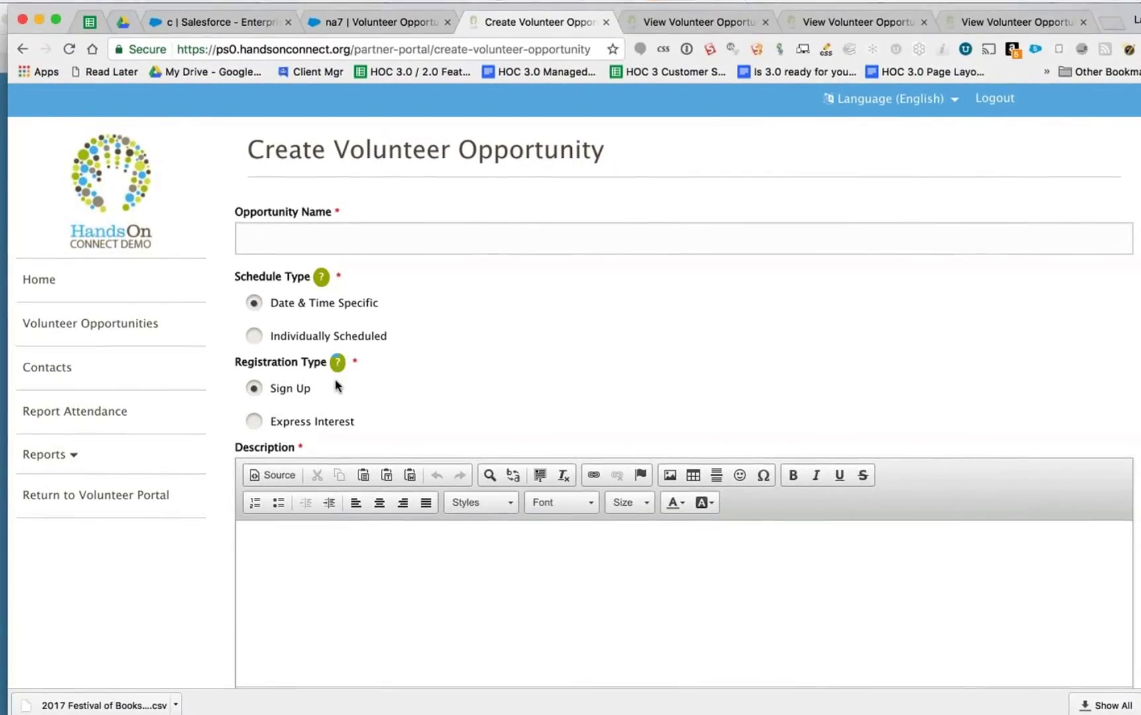
- Read the help texts for Schedule Type and Registration Type on the Create Volunteer Opportunity form
left_click(322, 279)
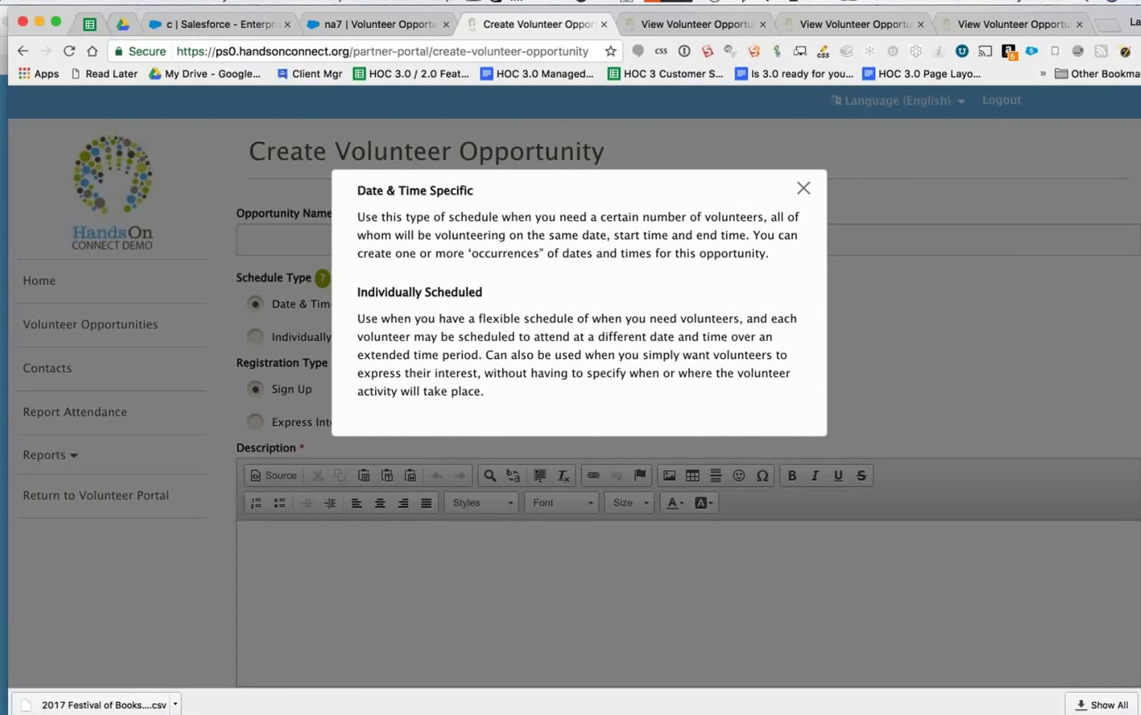
left_click(806, 192)
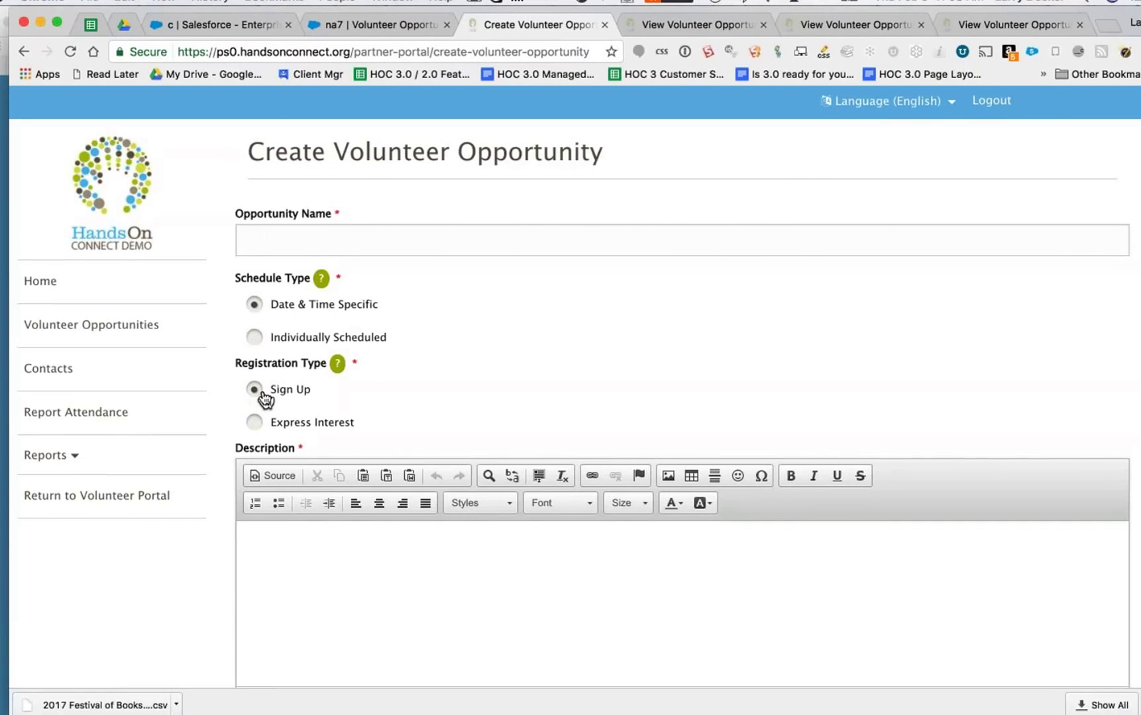
left_click(339, 365)
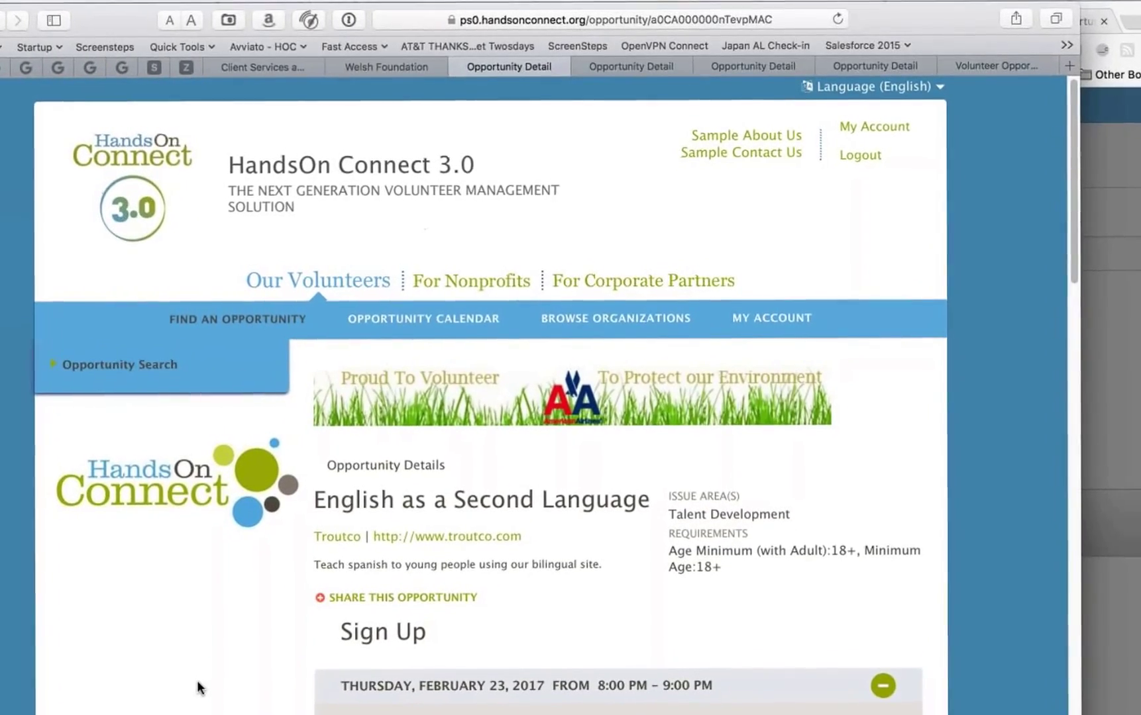
- Examine the sign-up dates of the English as a Second Language opportunity, expanding and collapsing the February 24, 2017 occurrence
scroll(198, 680, "down", 5)
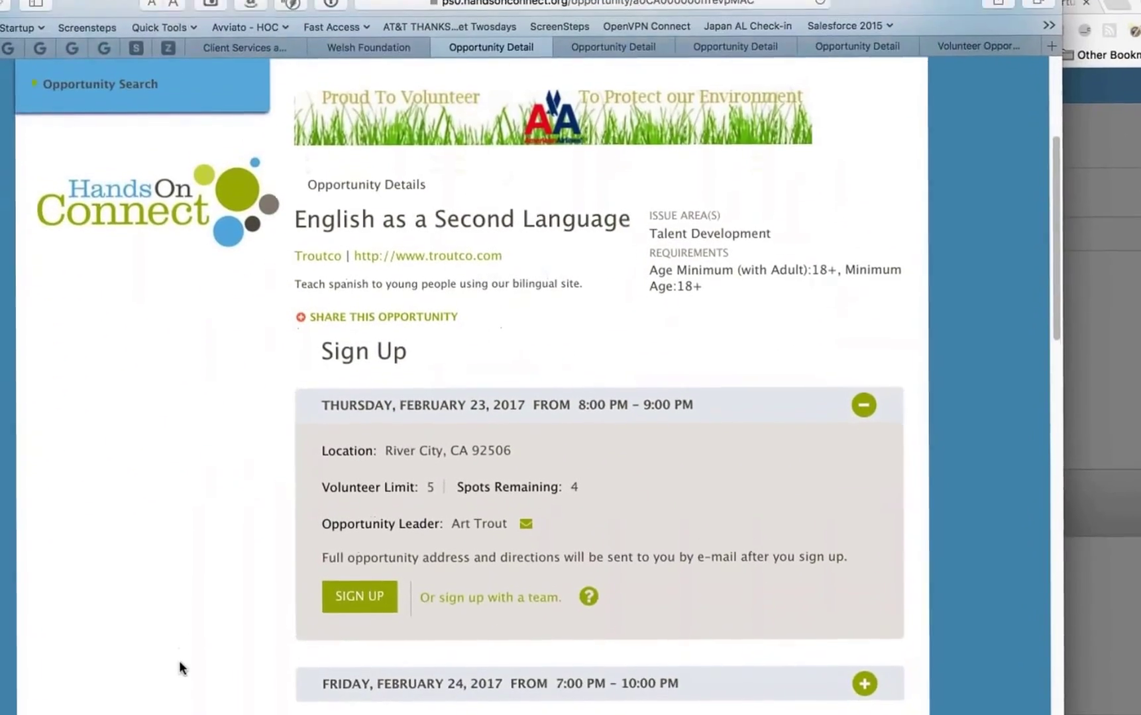
scroll(177, 646, "down", 3)
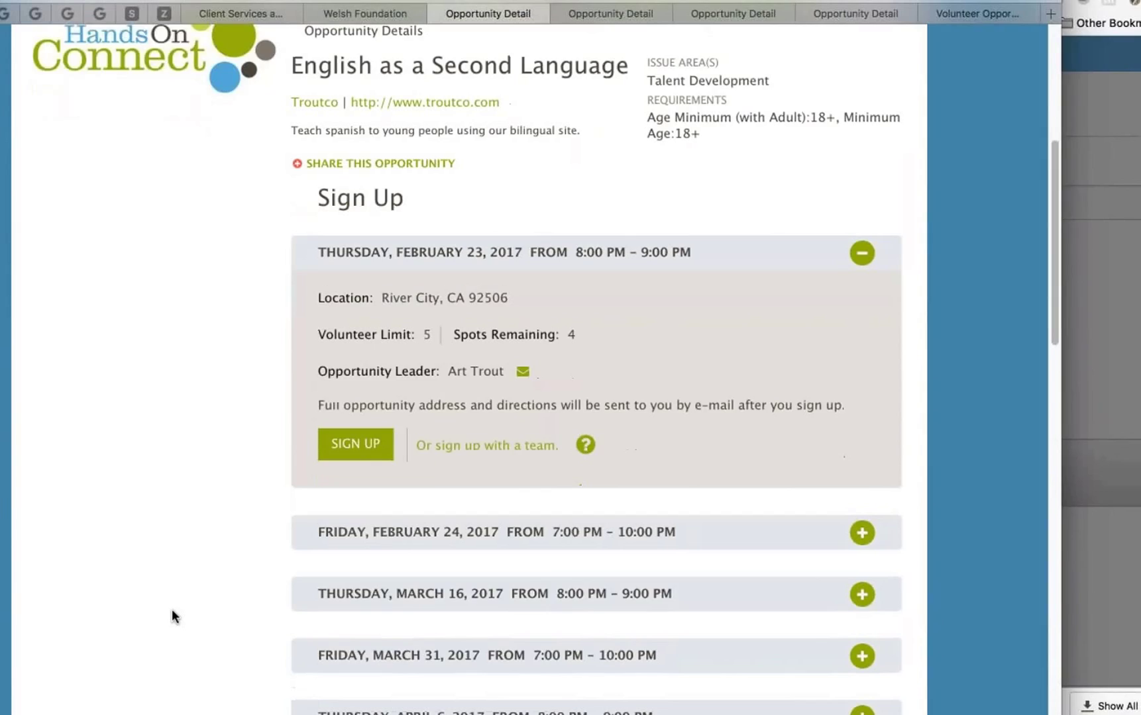
scroll(174, 616, "down", 2)
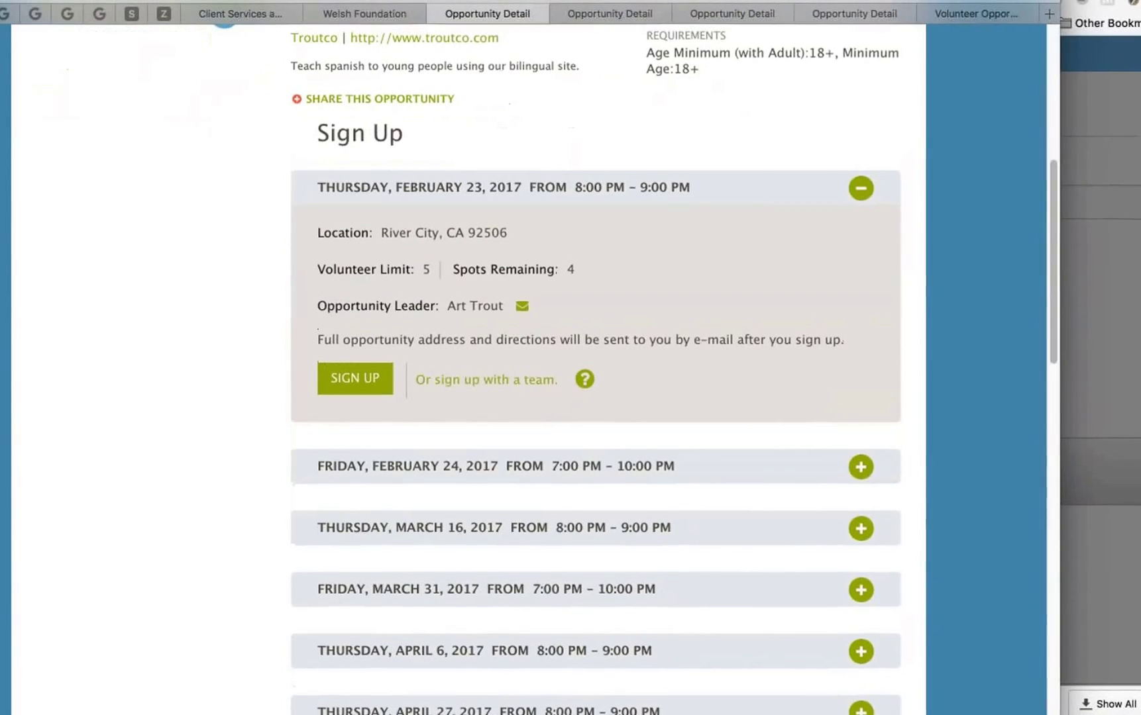
left_click(861, 467)
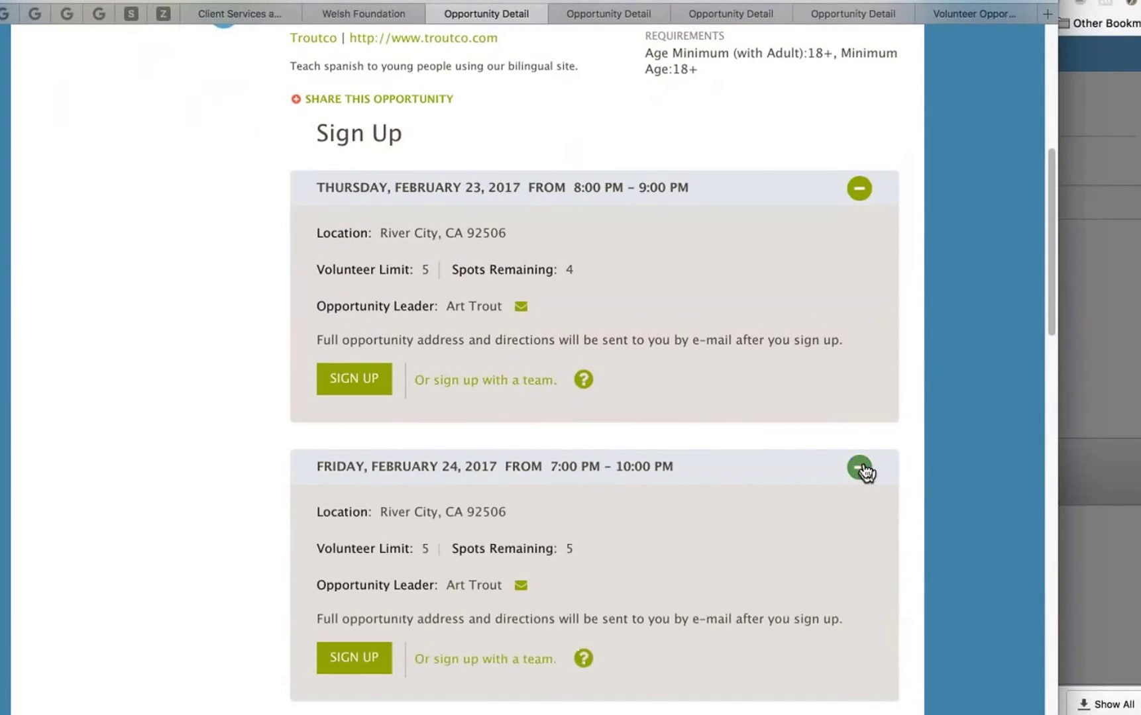
left_click(862, 467)
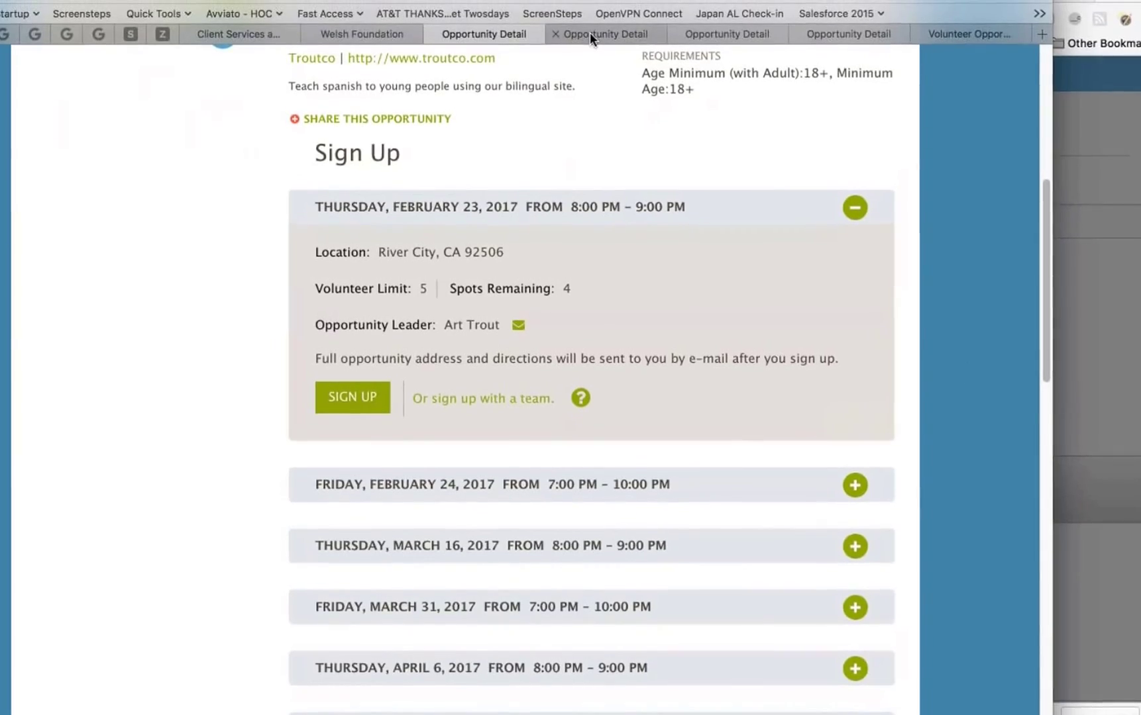
- Bring up the Mentoring for Troubled Teens (EI) public page and review its description and Express Interest dates
left_click(590, 30)
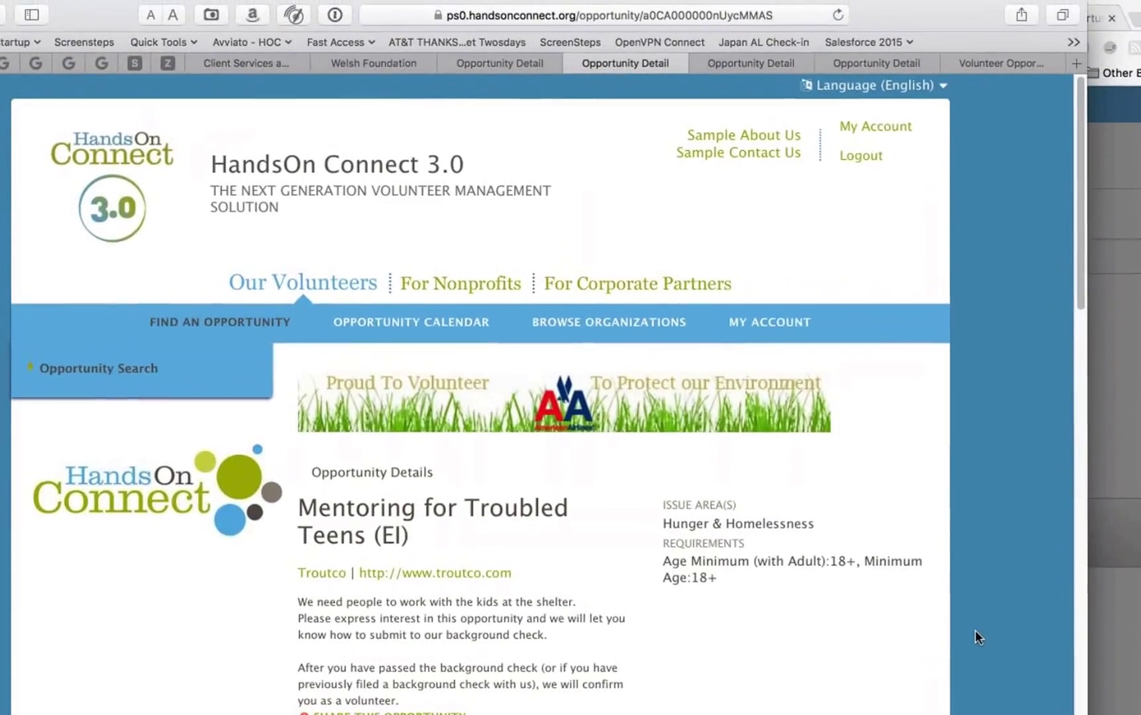
scroll(977, 629, "down", 5)
scroll(974, 635, "down", 3)
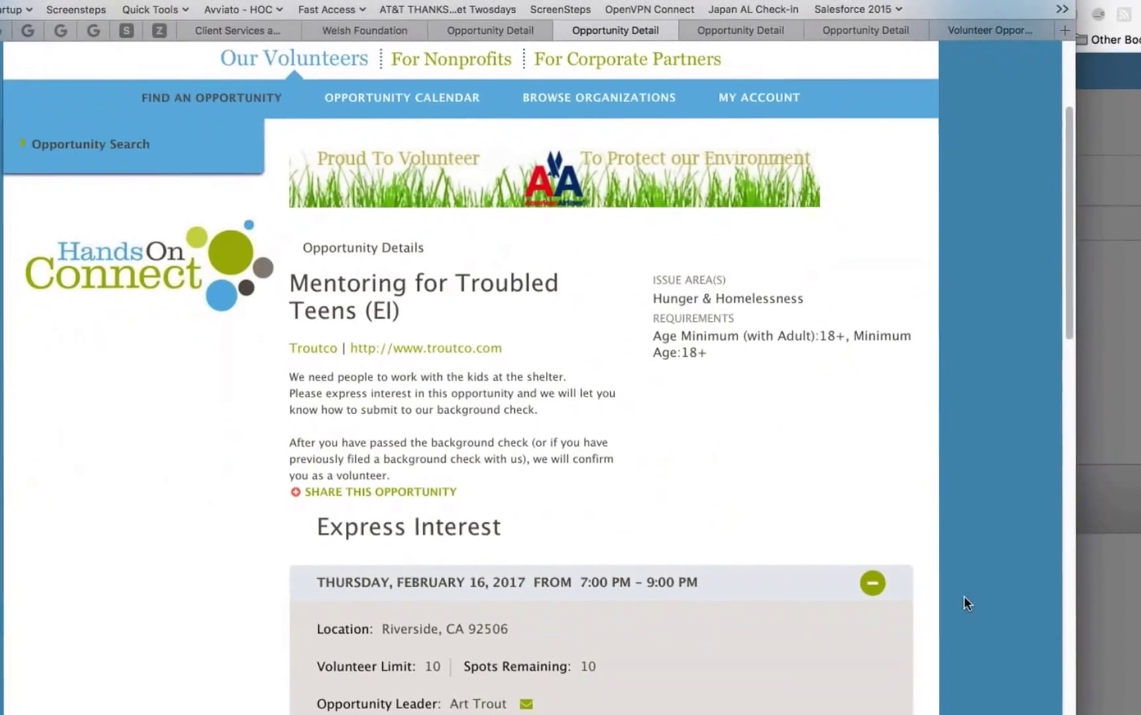
scroll(945, 631, "down", 2)
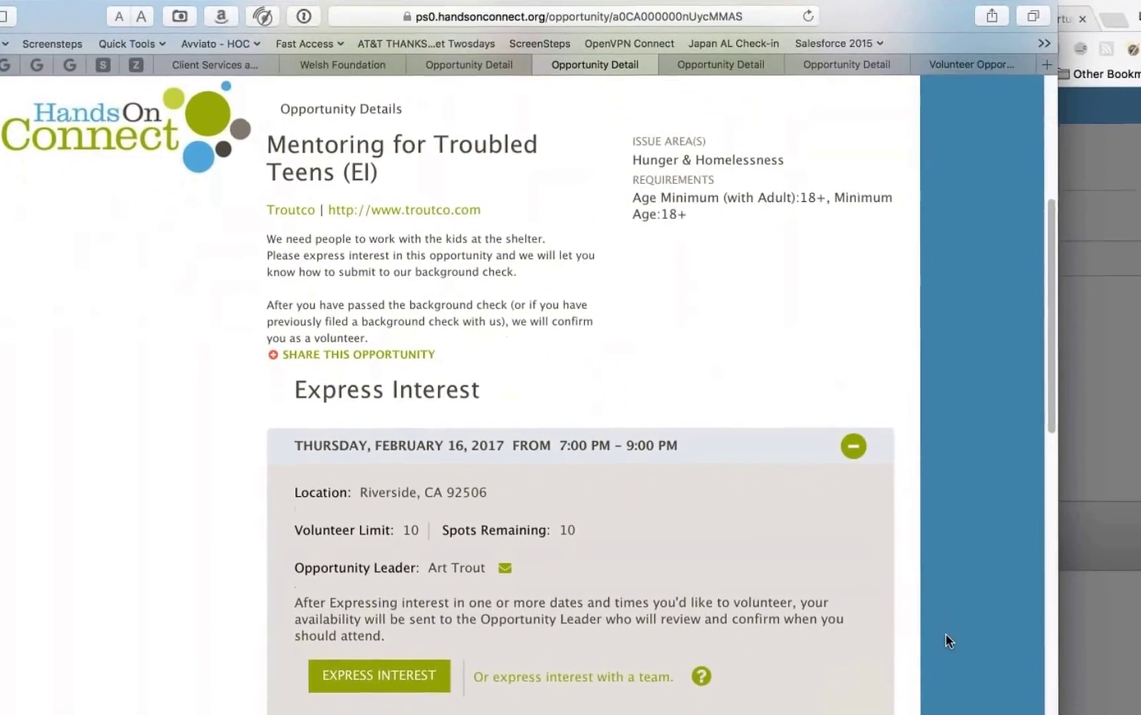
scroll(945, 636, "down", 2)
scroll(943, 636, "up", 7)
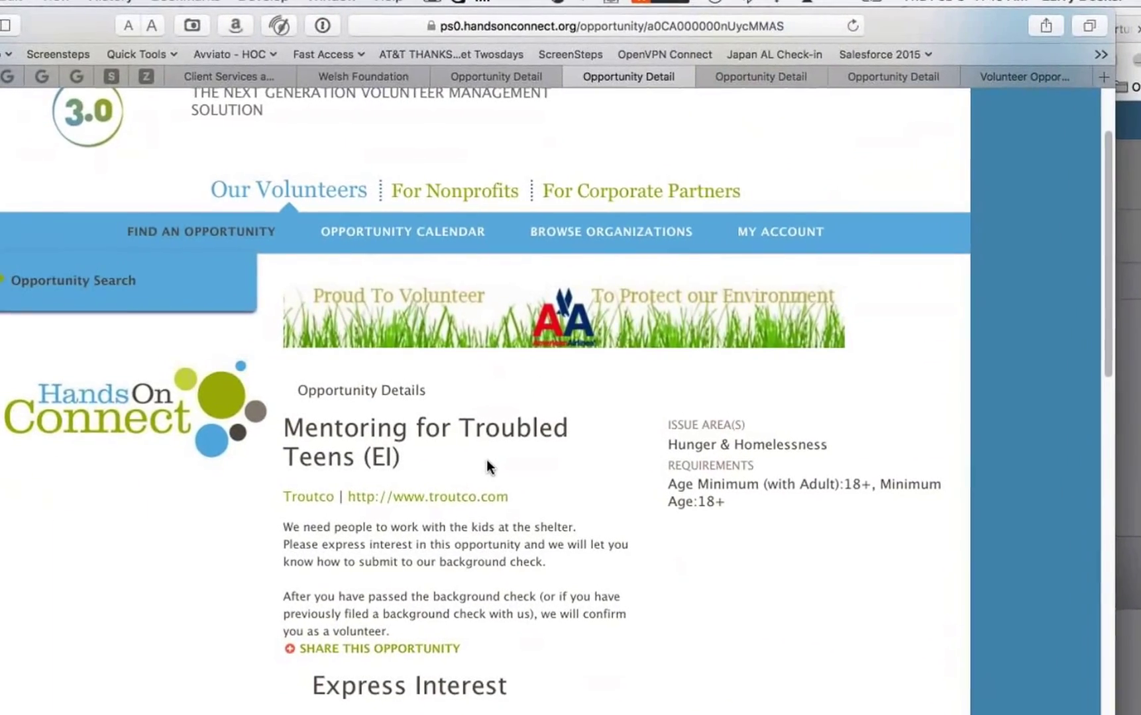
scroll(512, 351, "down", 5)
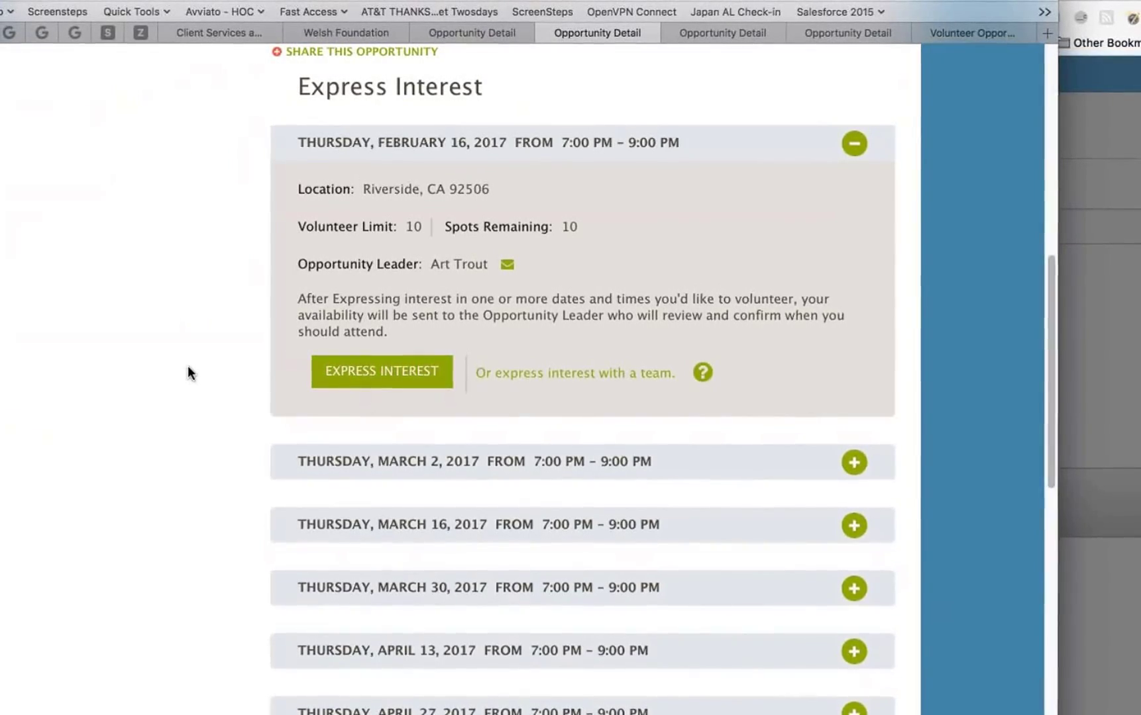
scroll(188, 366, "up", 5)
scroll(190, 362, "up", 2)
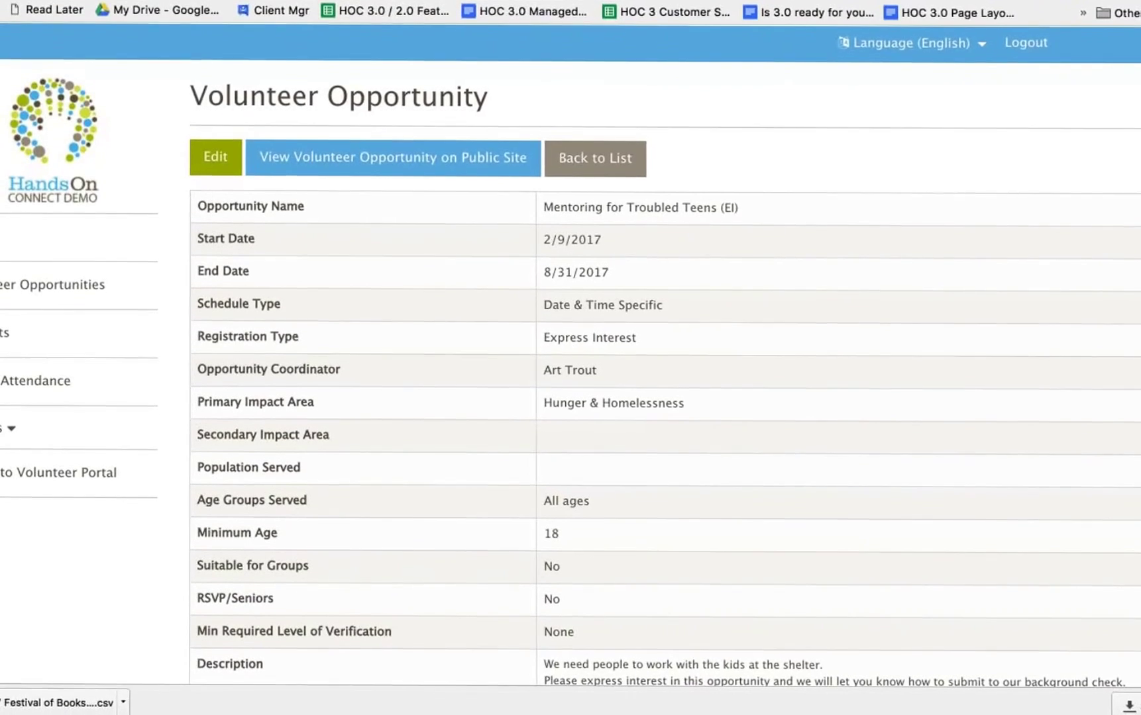
- Select the volunteer's Pending Approval connection on the Mentoring for Troubled Teens (EI) record in the partner portal
scroll(570, 397, "down", 10)
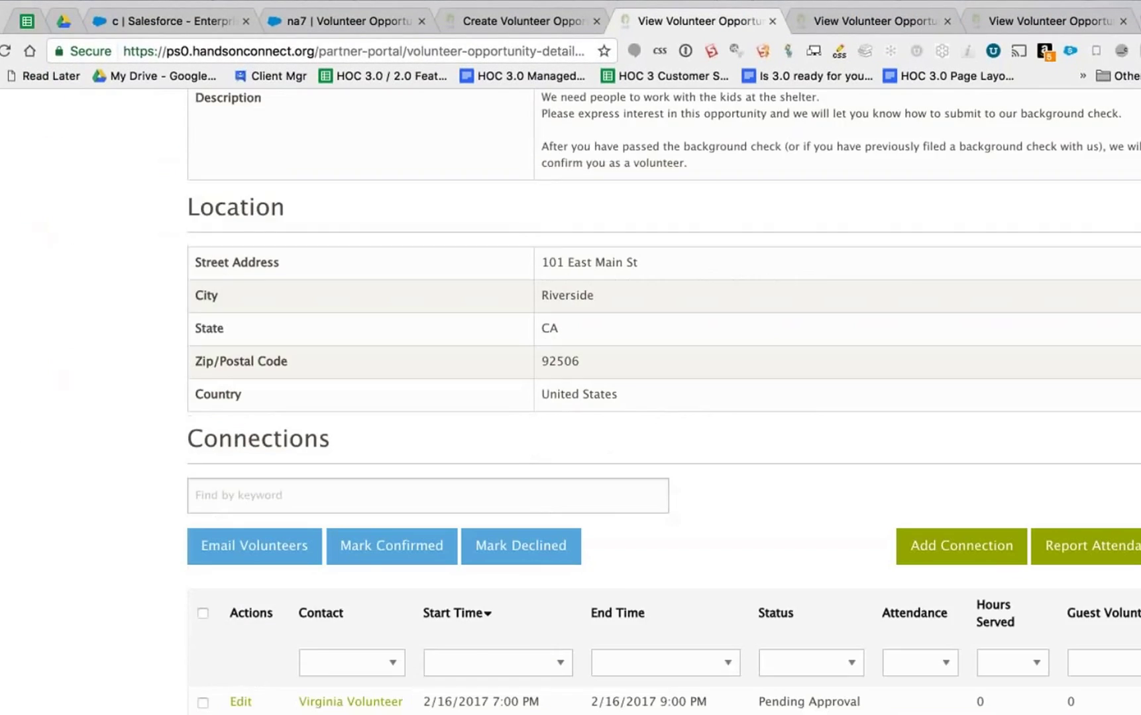
scroll(342, 415, "down", 5)
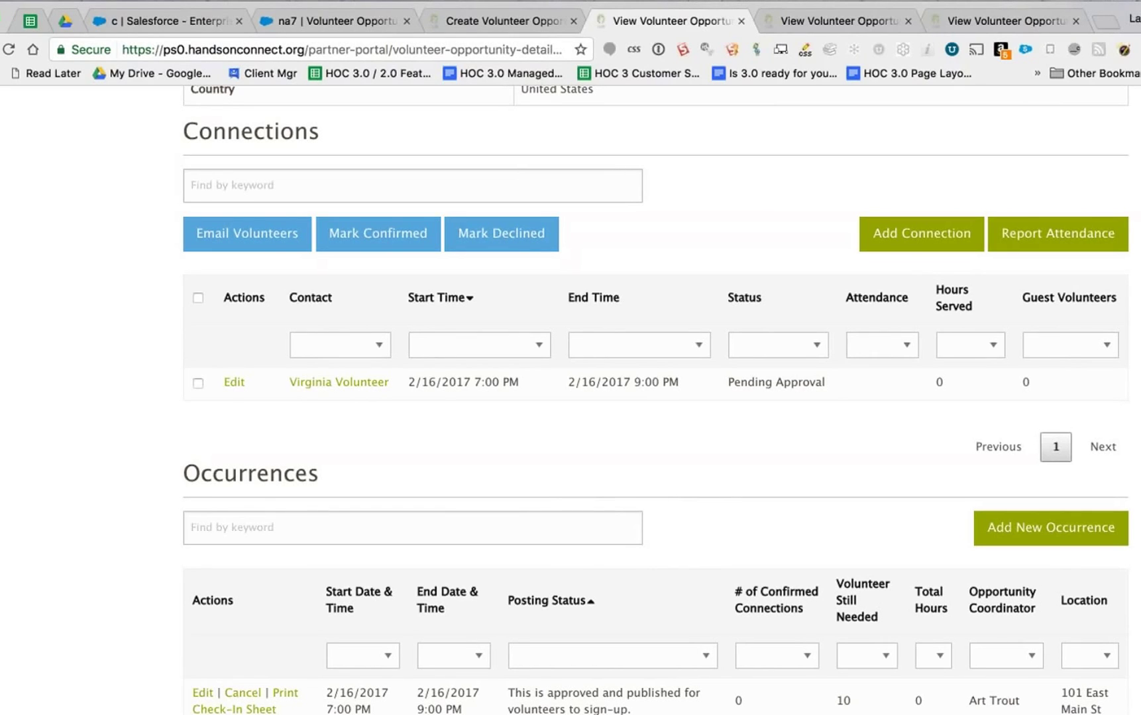
left_click(196, 382)
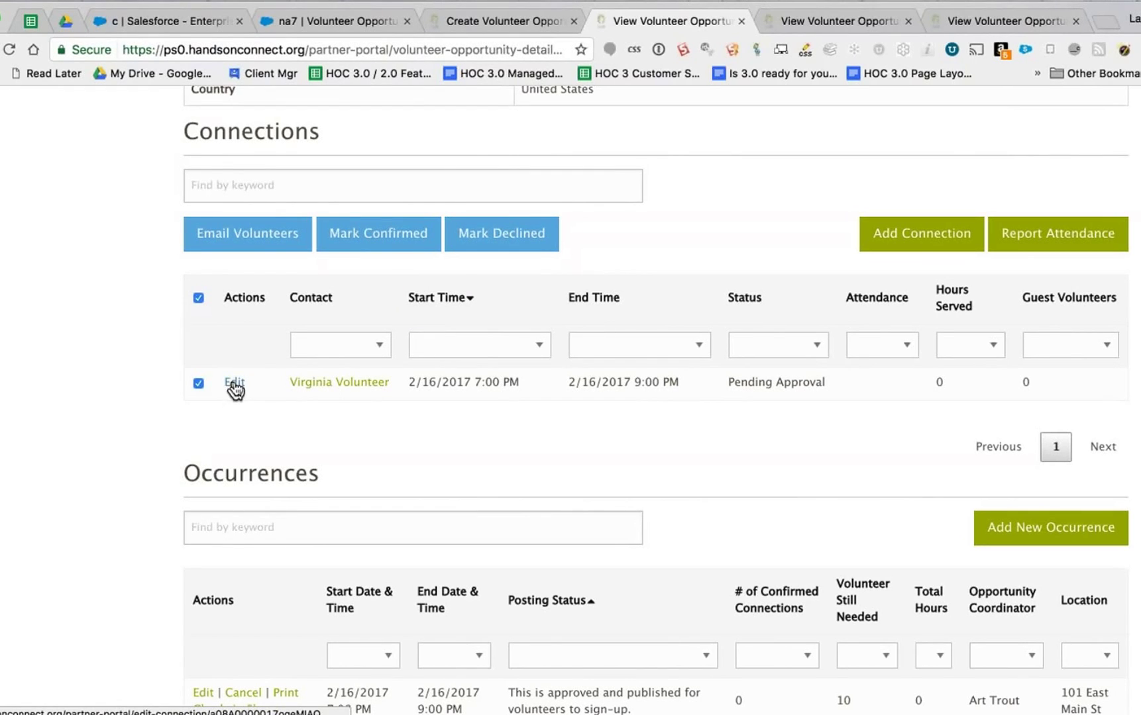
- Open the volunteer's contact details, review their contact information and connection history, and return to the Mentoring for Troubled Teens (EI) record
left_click(341, 391)
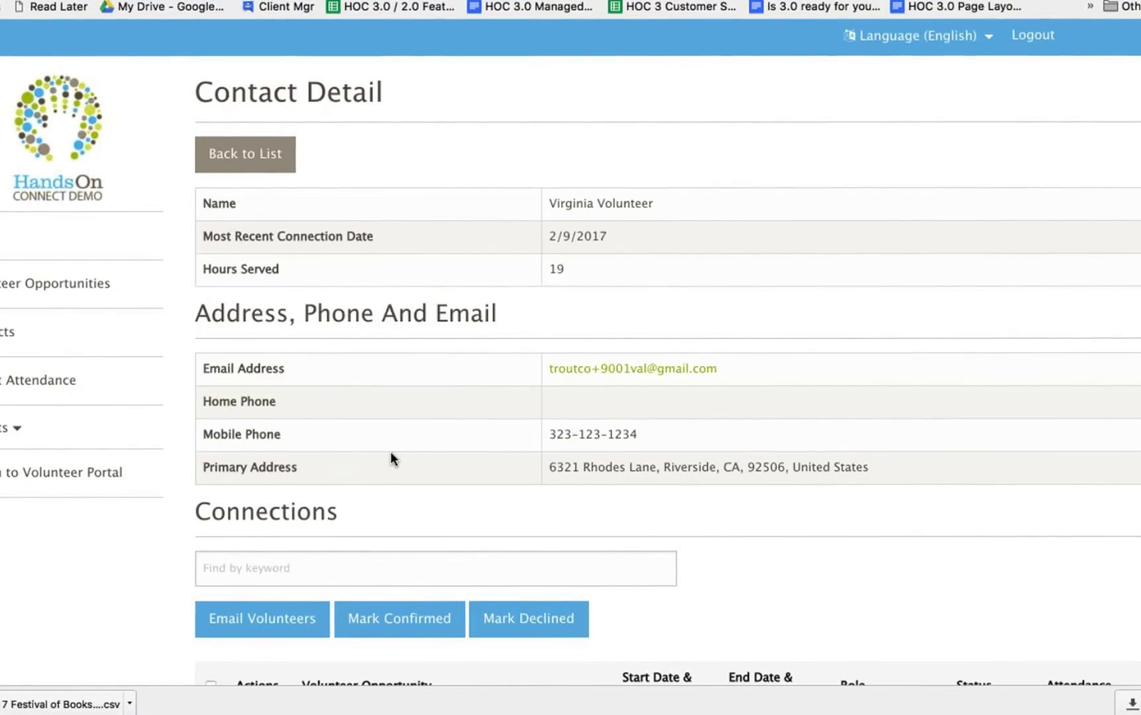
scroll(390, 452, "down", 1)
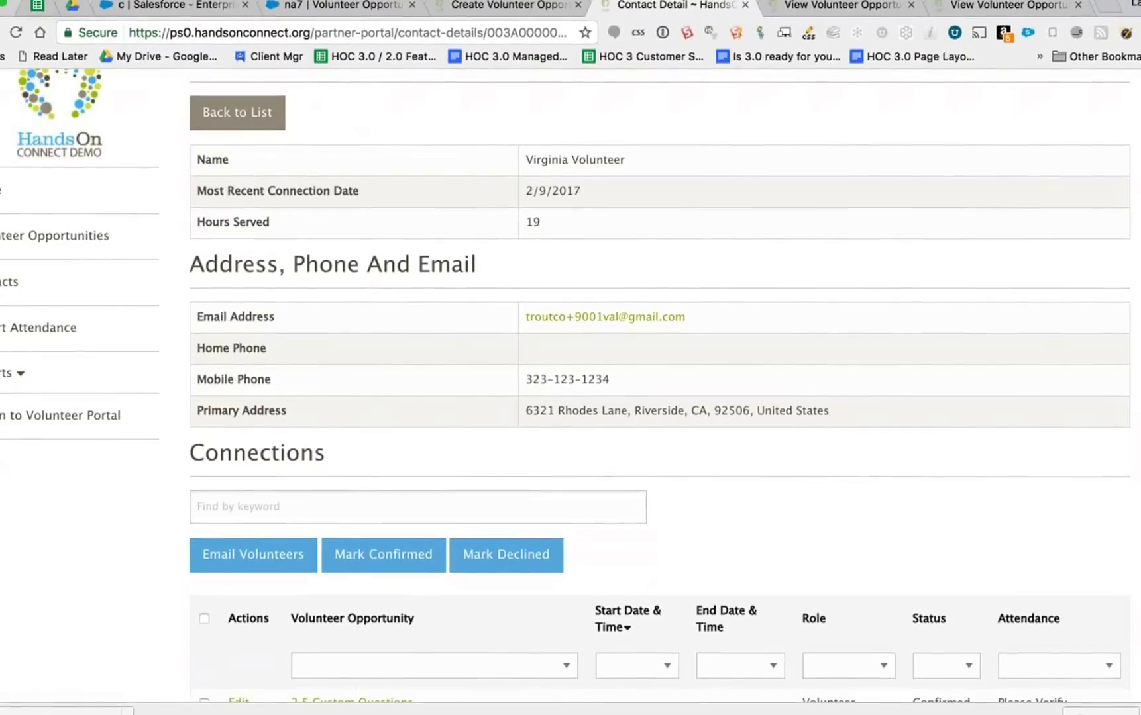
scroll(626, 462, "down", 3)
scroll(626, 464, "down", 10)
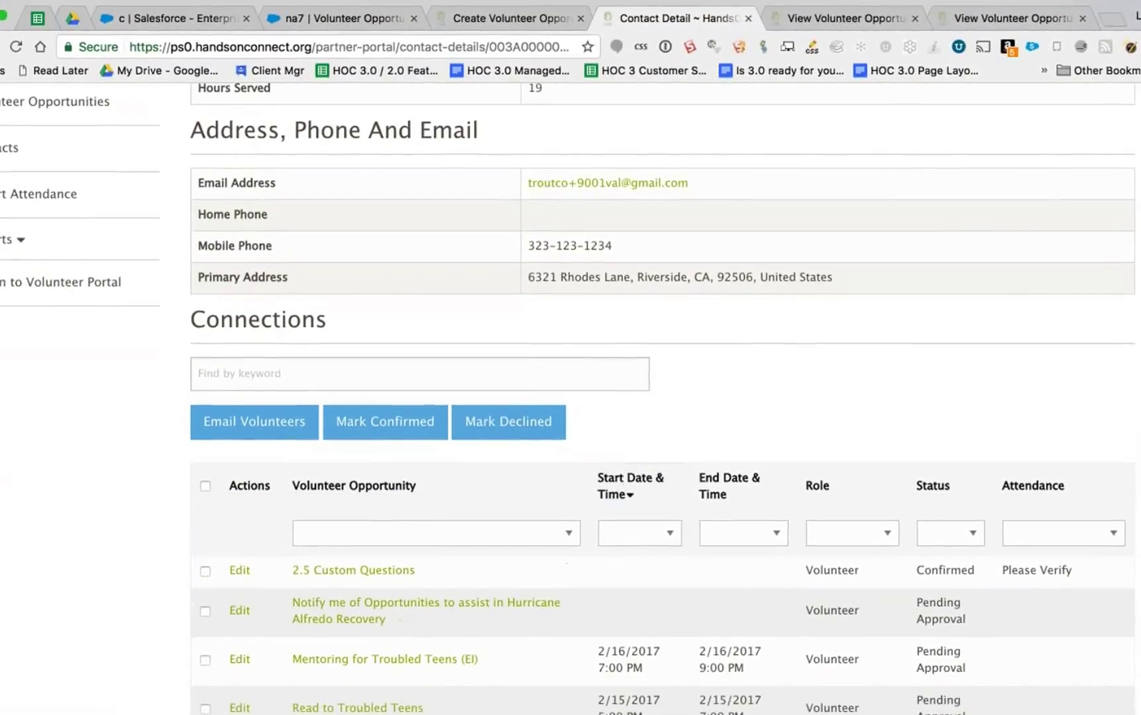
scroll(89, 329, "up", 2)
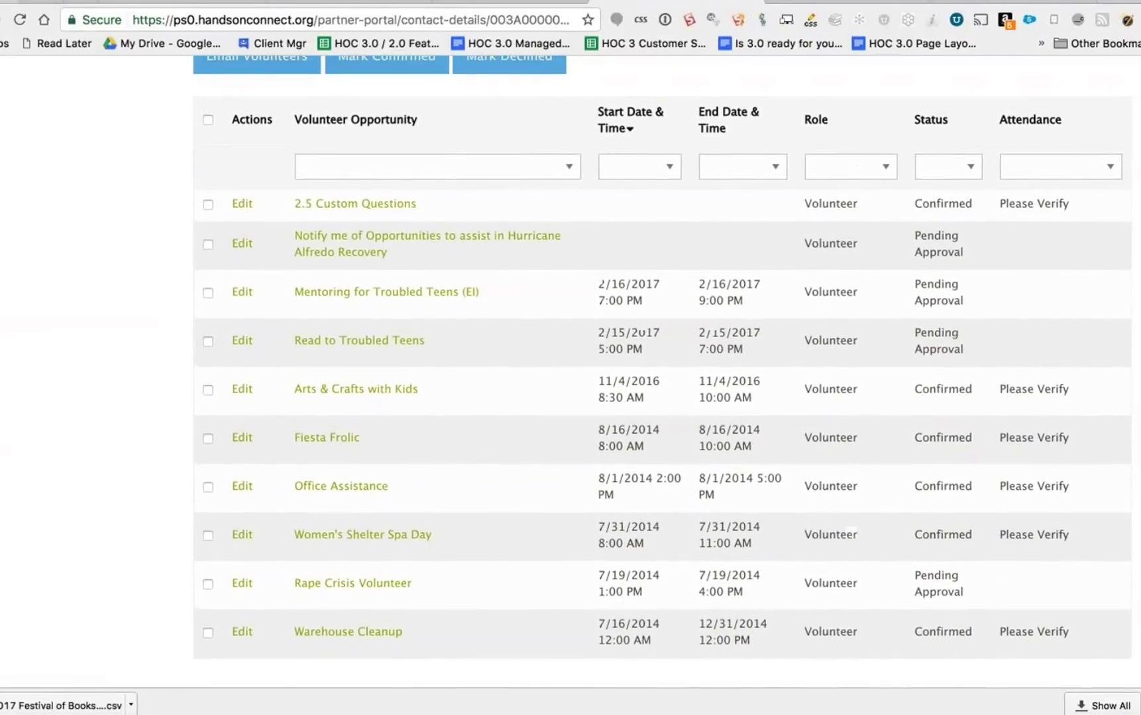
scroll(92, 302, "up", 2)
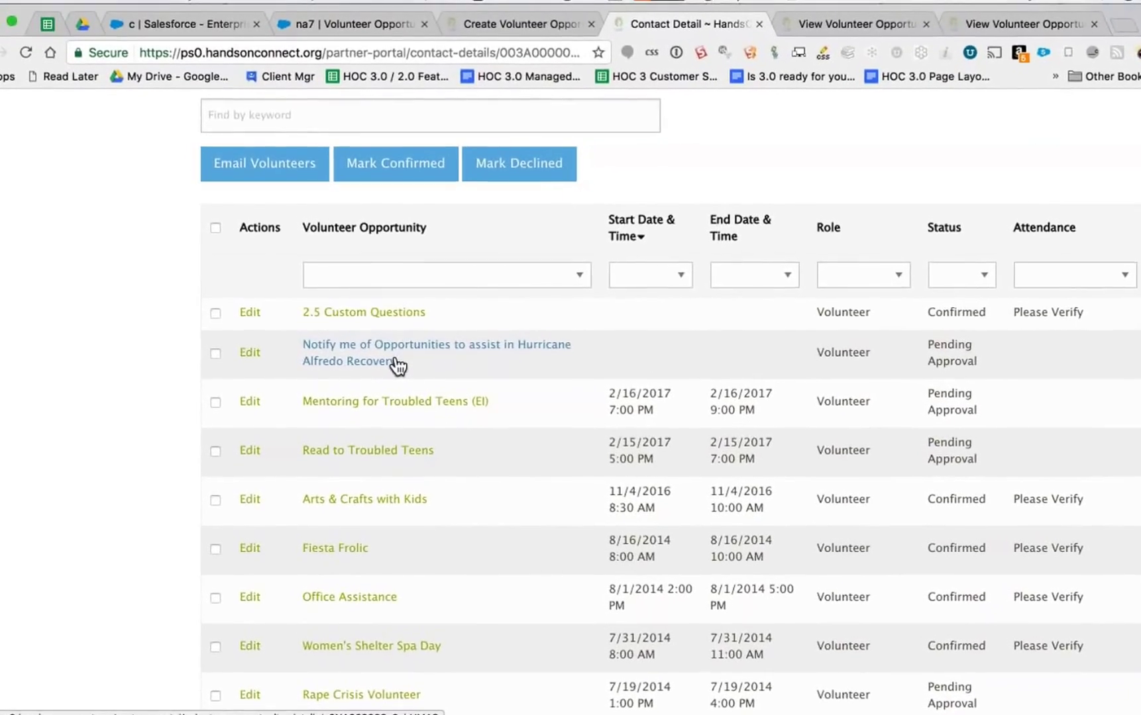
scroll(393, 347, "up", 4)
scroll(401, 358, "up", 5)
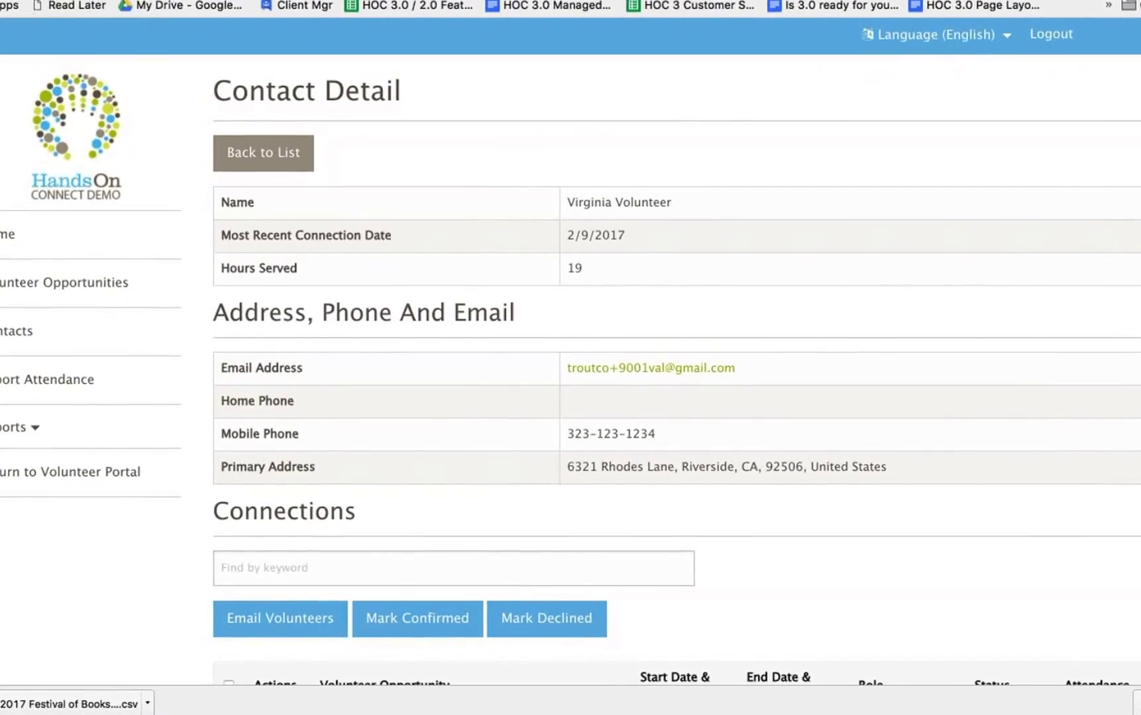
left_click(16, 58)
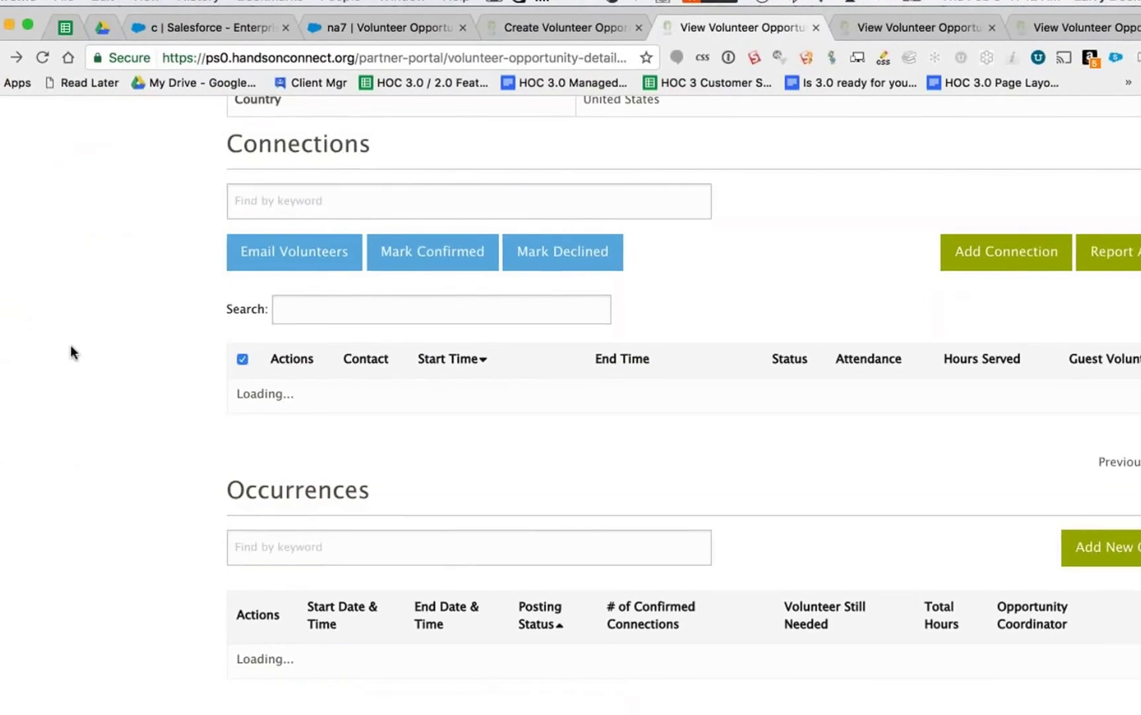
scroll(71, 345, "up", 6)
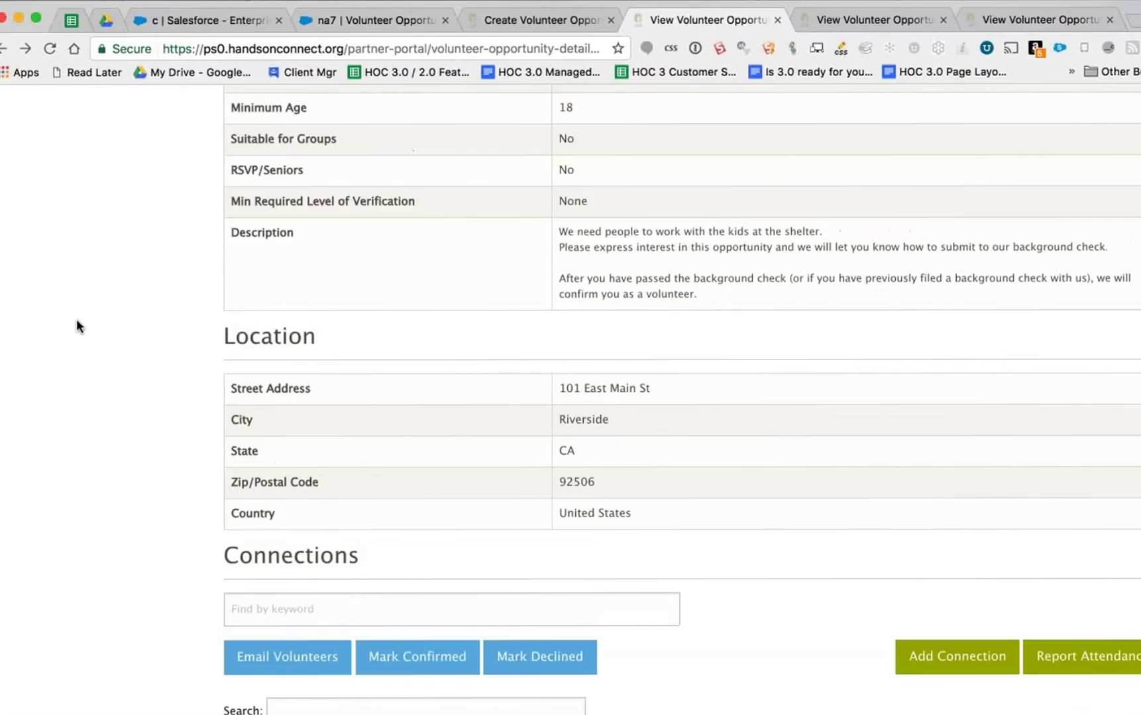
- Read the Registration Type and Schedule Type help texts on the Create Volunteer Opportunity form in the partner portal
scroll(77, 321, "up", 7)
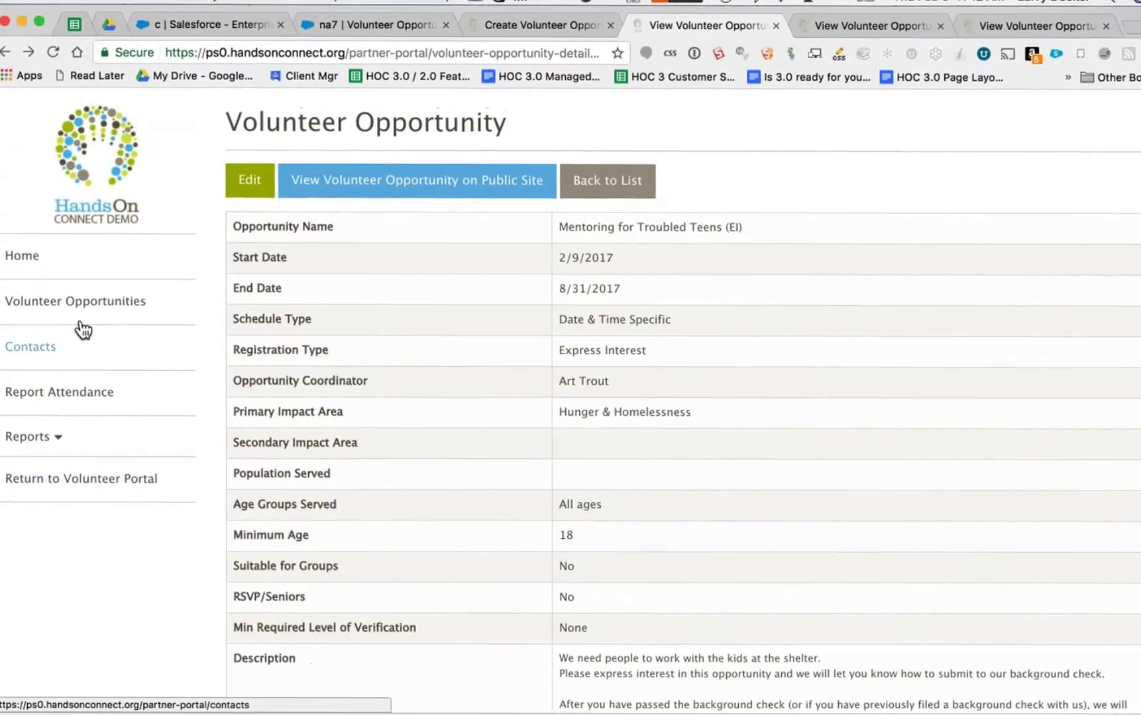
scroll(83, 330, "up", 1)
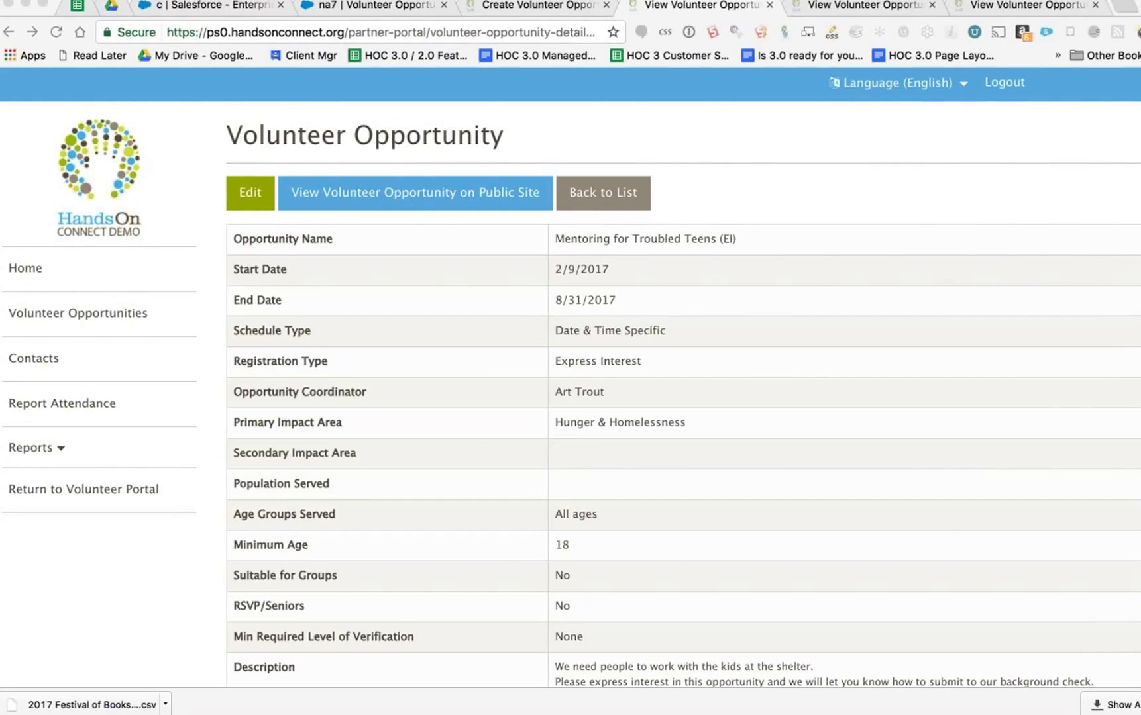
left_click(666, 129)
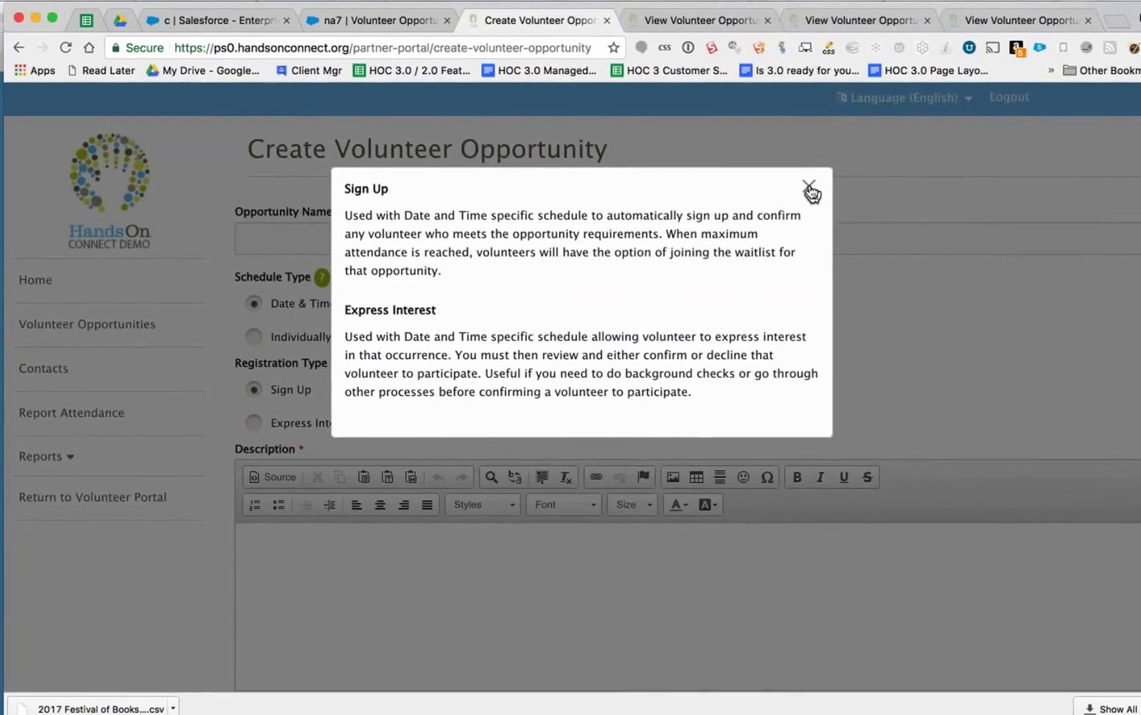
left_click(813, 191)
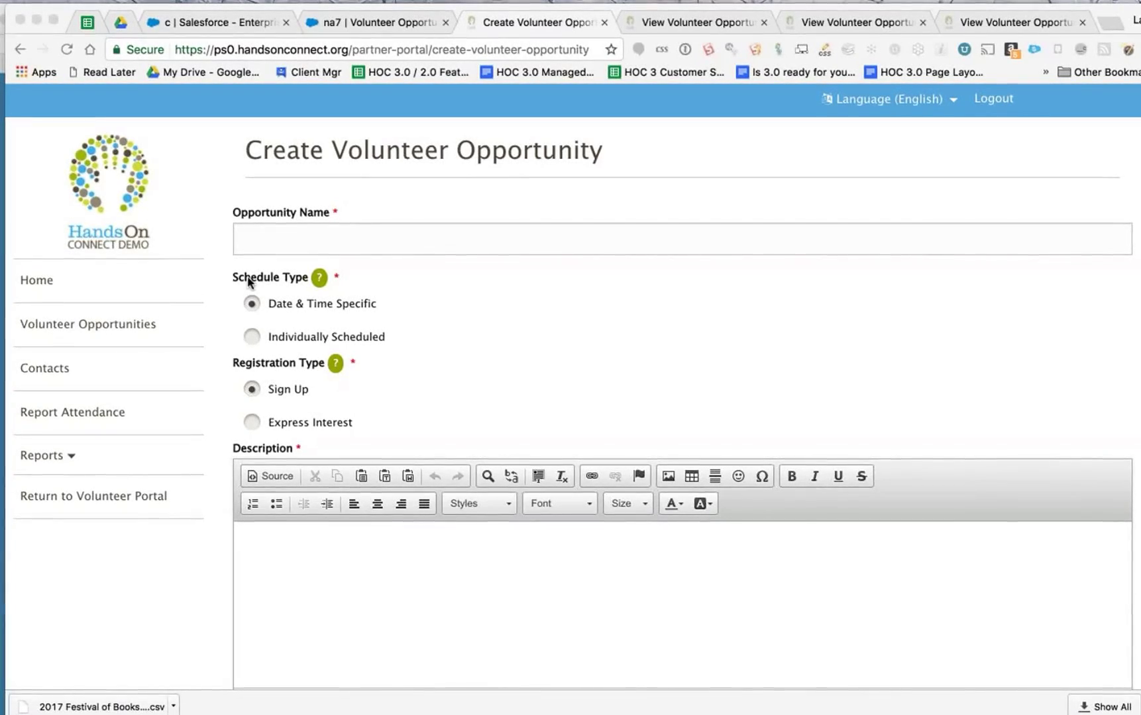
left_click(318, 279)
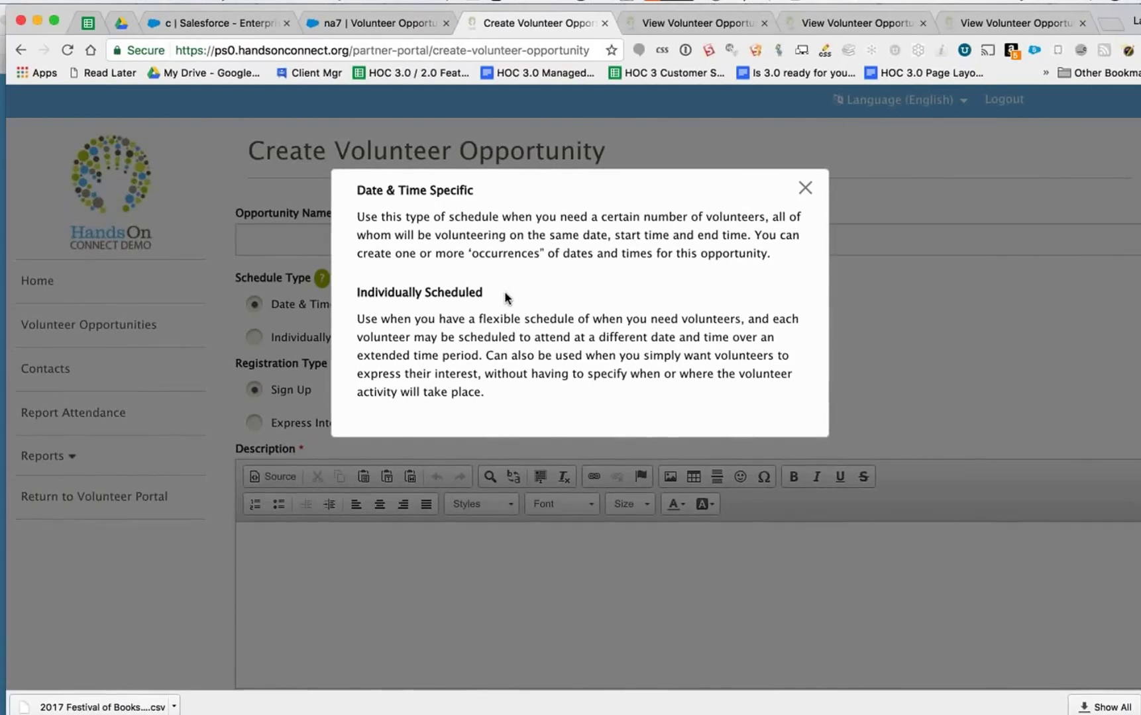
- Switch to Safari, bring up the After School Reading to Kids (ISO) public page and review its Express Interest time periods
key("super+Tab")
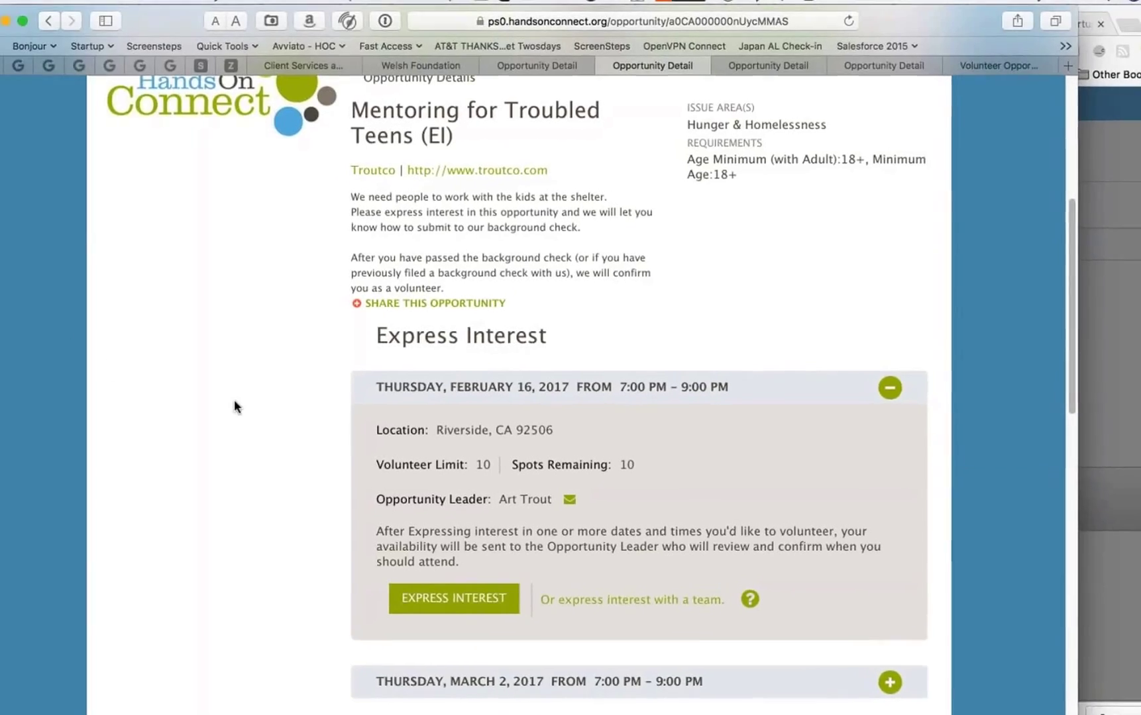
scroll(249, 411, "up", 5)
scroll(243, 367, "up", 3)
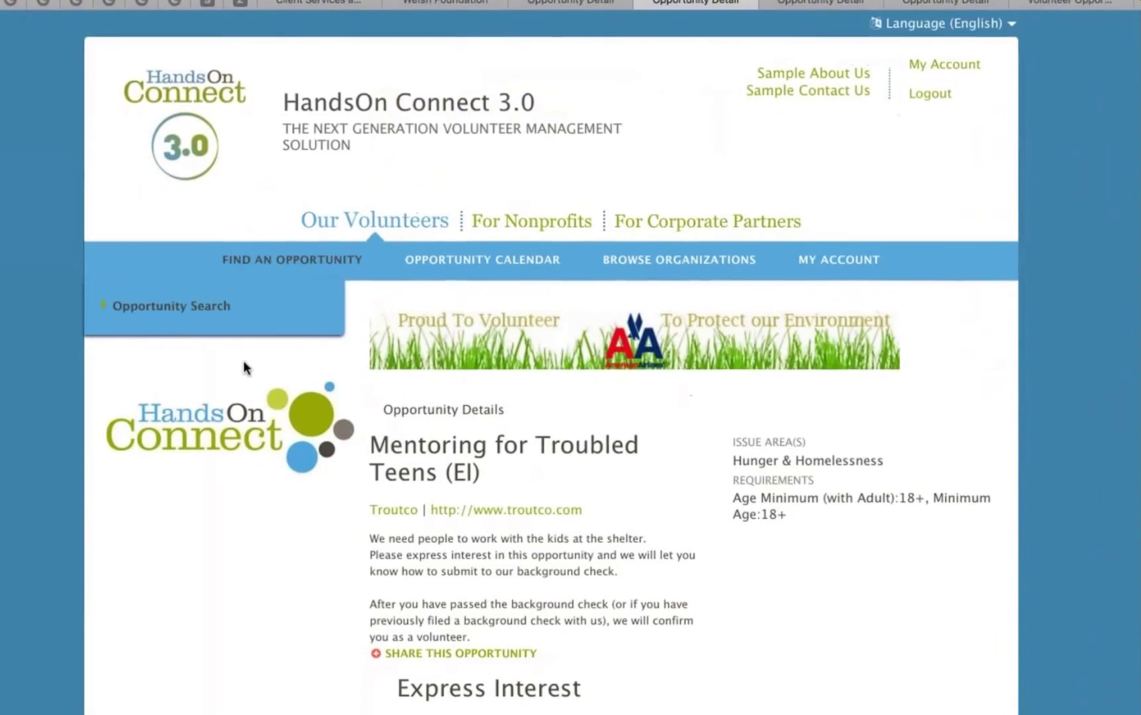
scroll(242, 383, "down", 5)
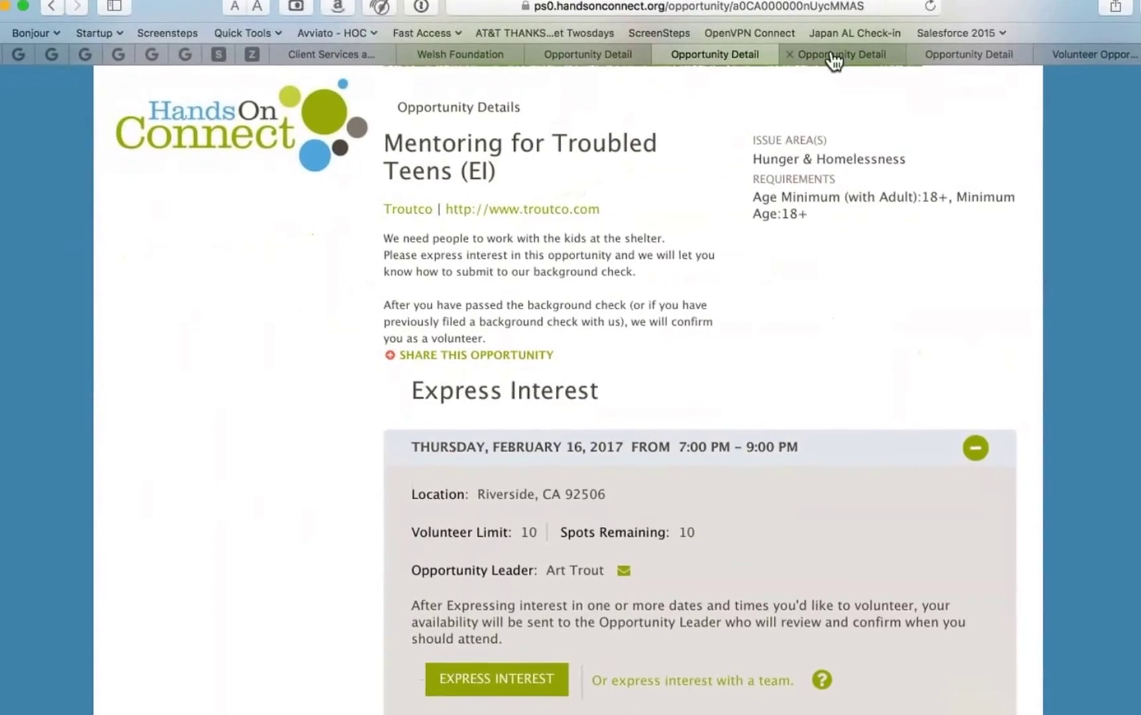
left_click(838, 69)
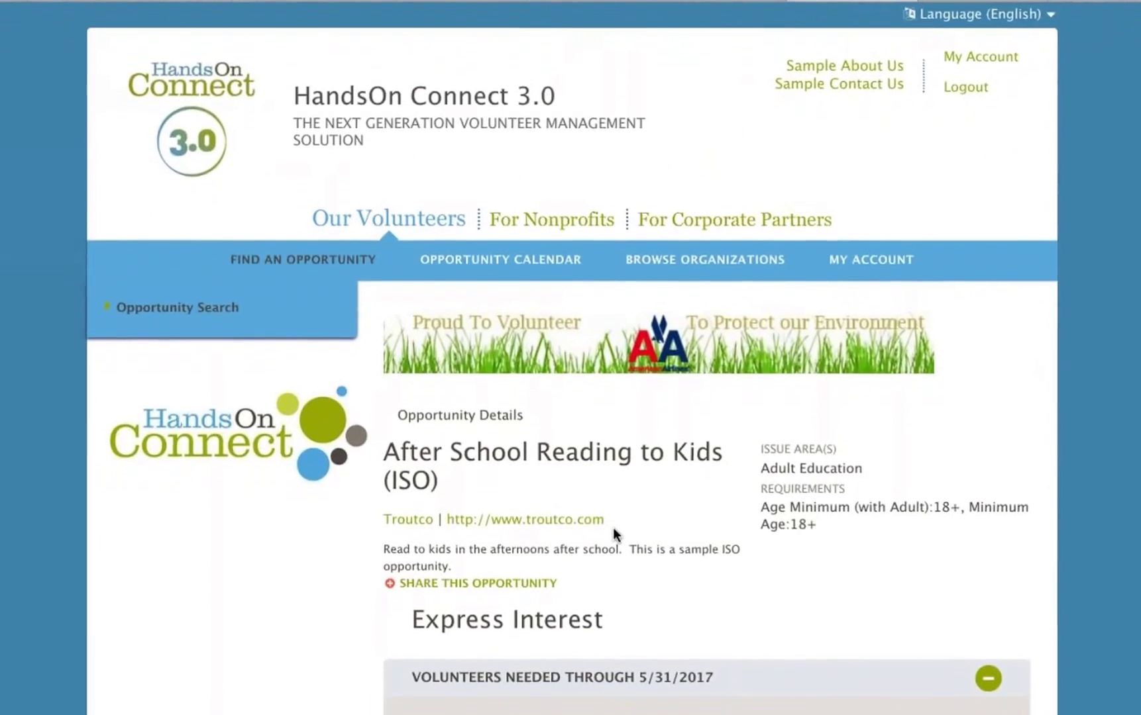
scroll(611, 530, "down", 5)
scroll(600, 556, "down", 5)
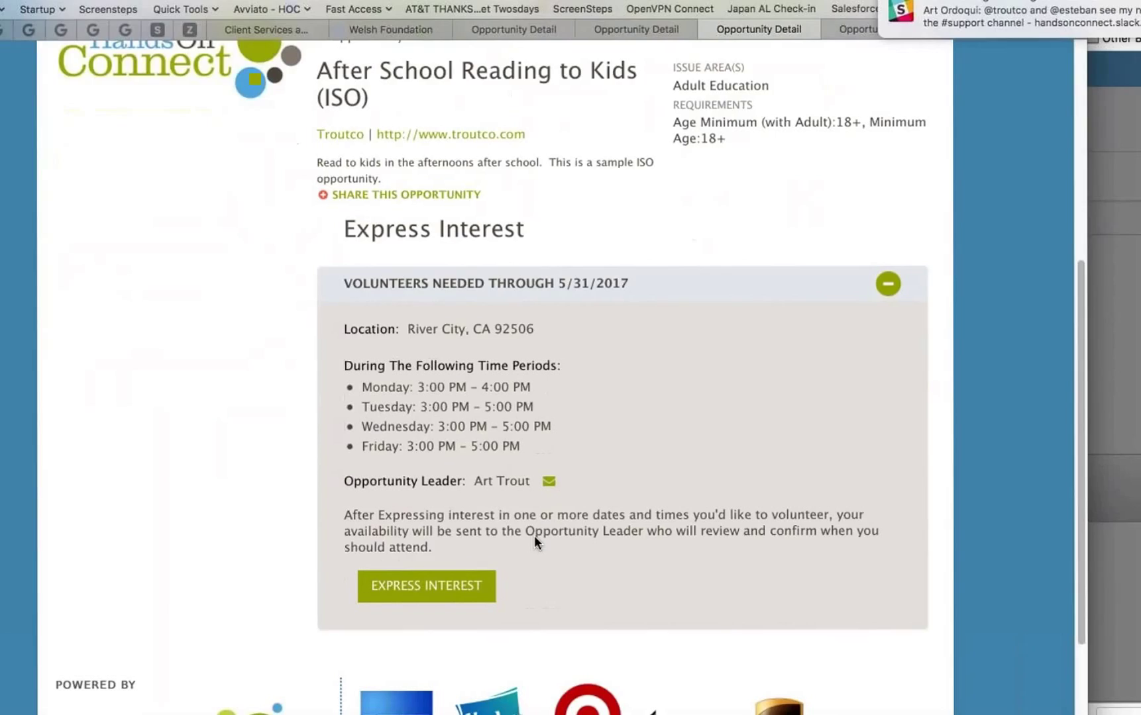
scroll(534, 537, "down", 3)
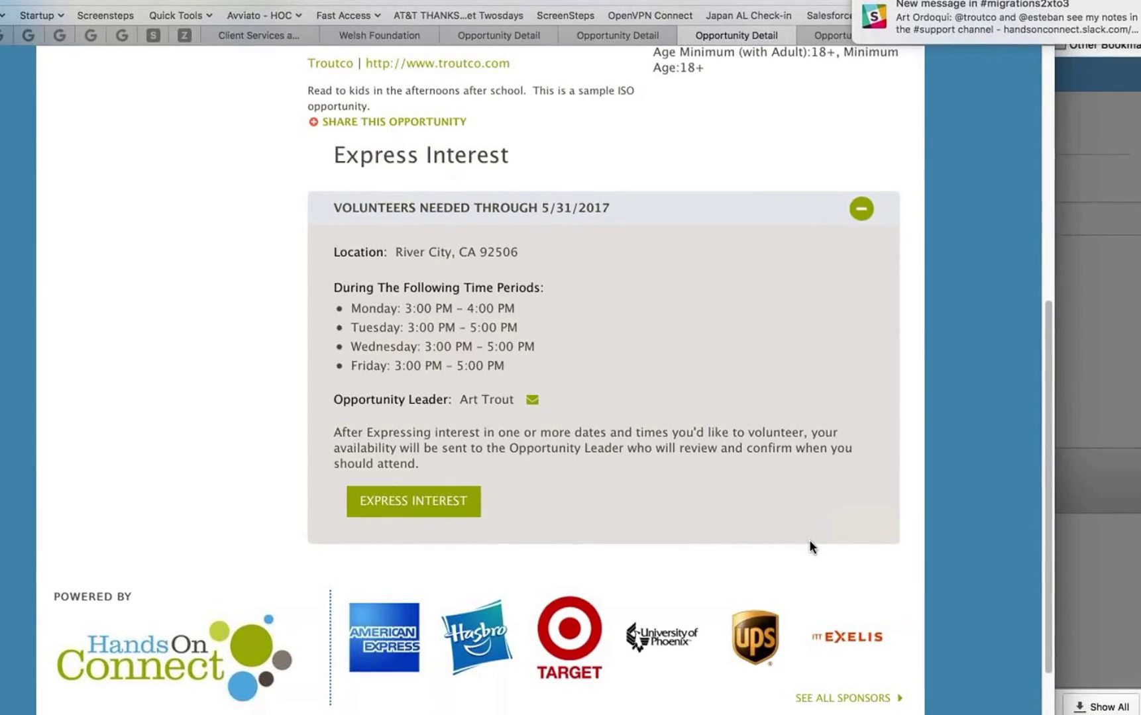
scroll(809, 540, "down", 1)
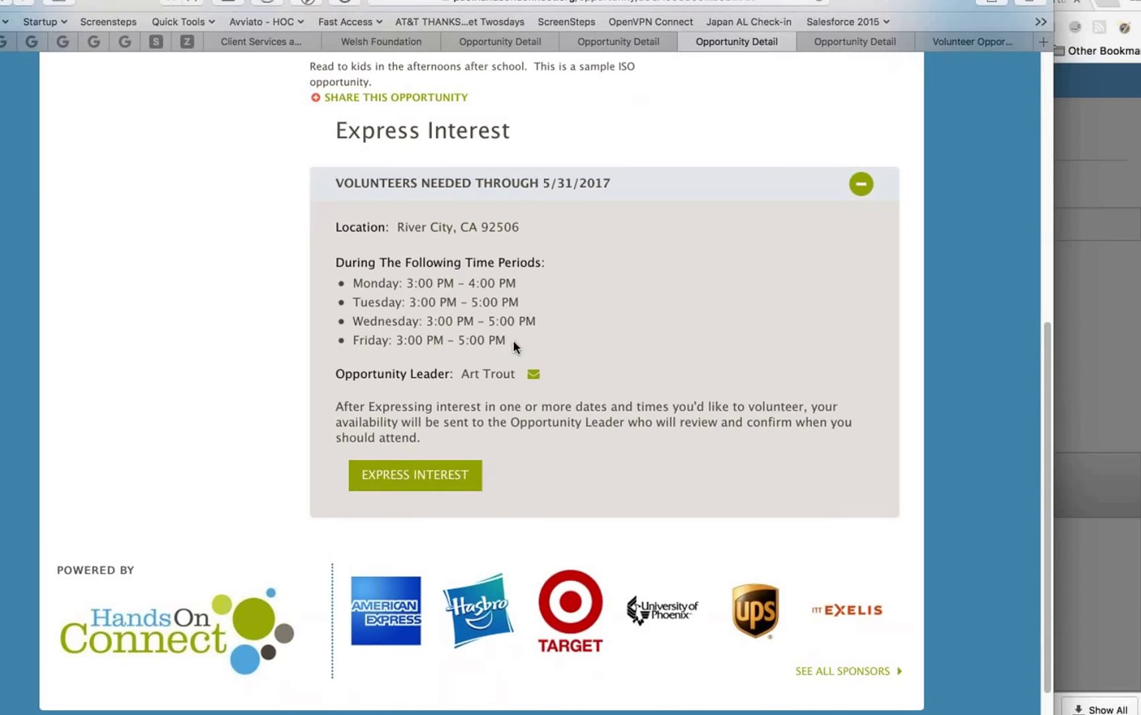
- Start expressing interest in After School Reading to Kids (ISO) for a regular, recurring schedule of dates
left_click(432, 482)
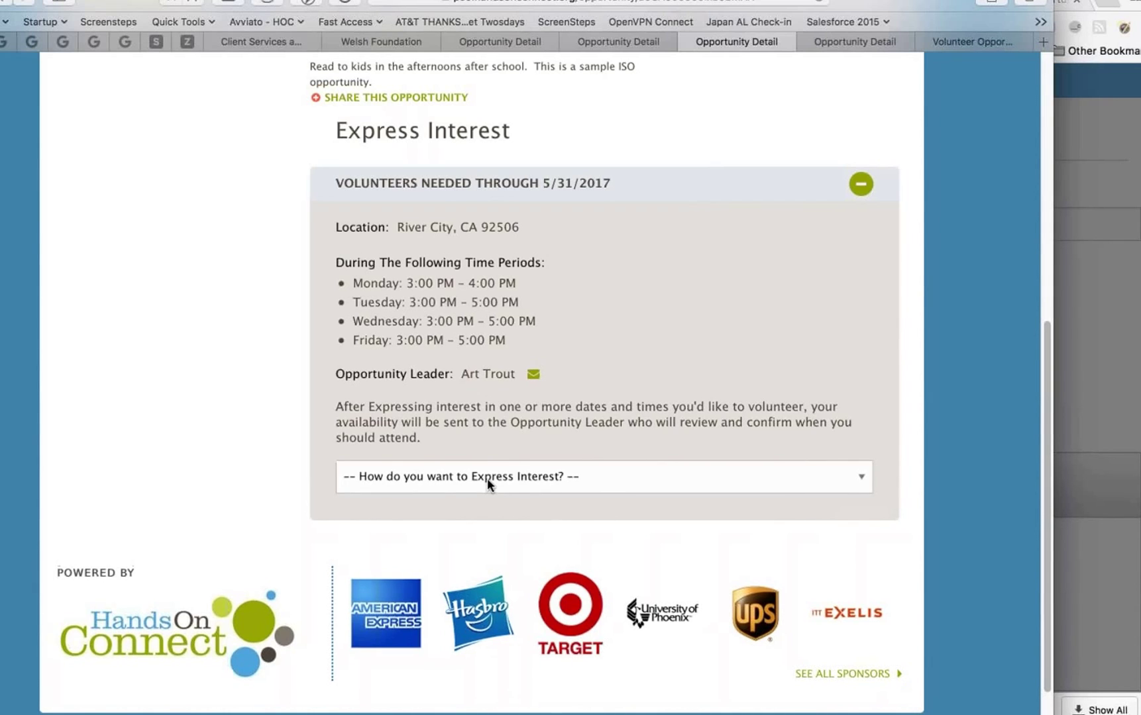
left_click(488, 484)
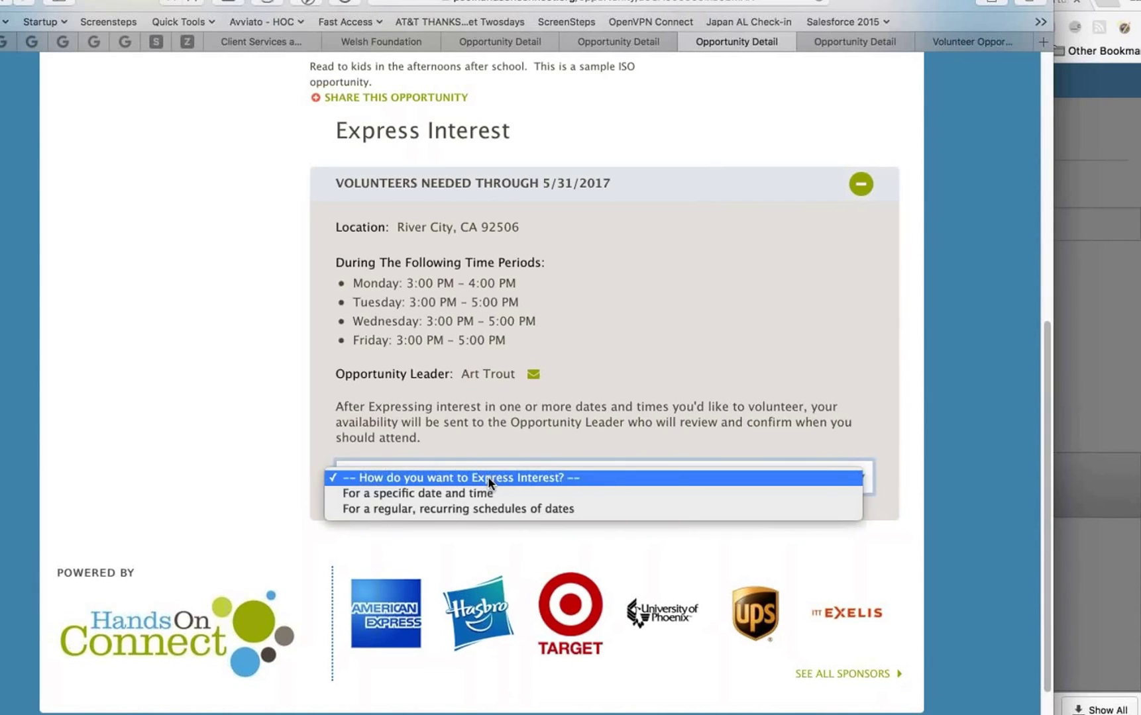
left_click(509, 508)
scroll(509, 508, "down", 3)
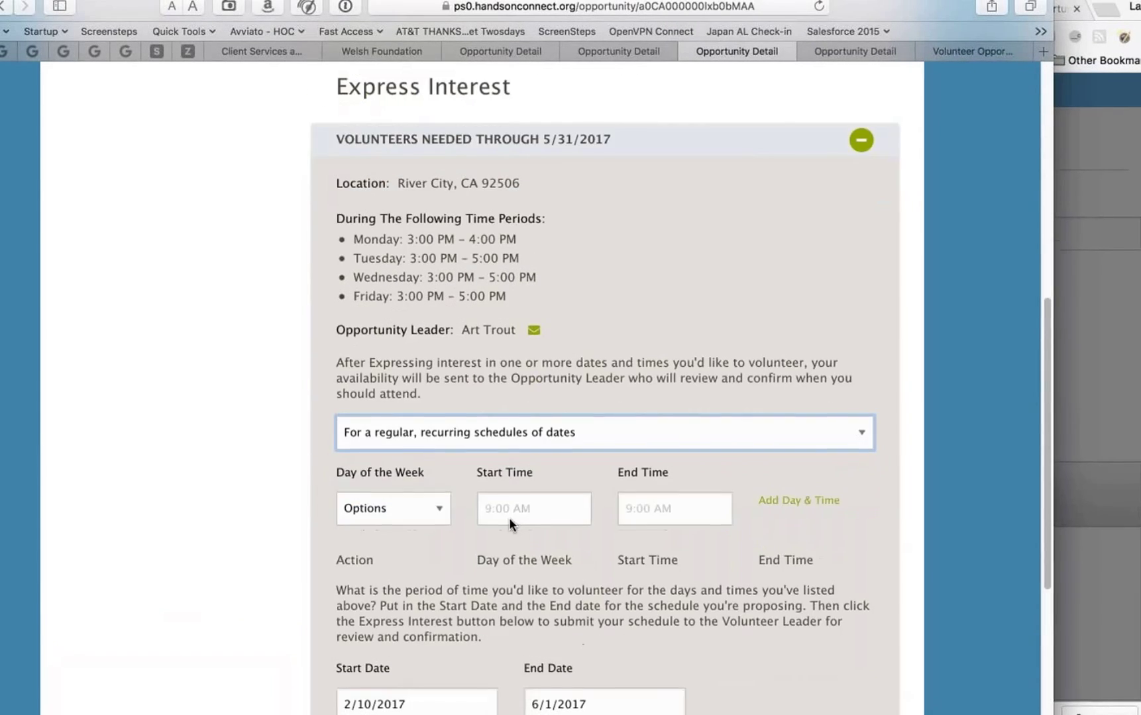
- Add Monday from 3:00 PM to 4:00 PM to the proposed volunteering schedule
left_click(438, 554)
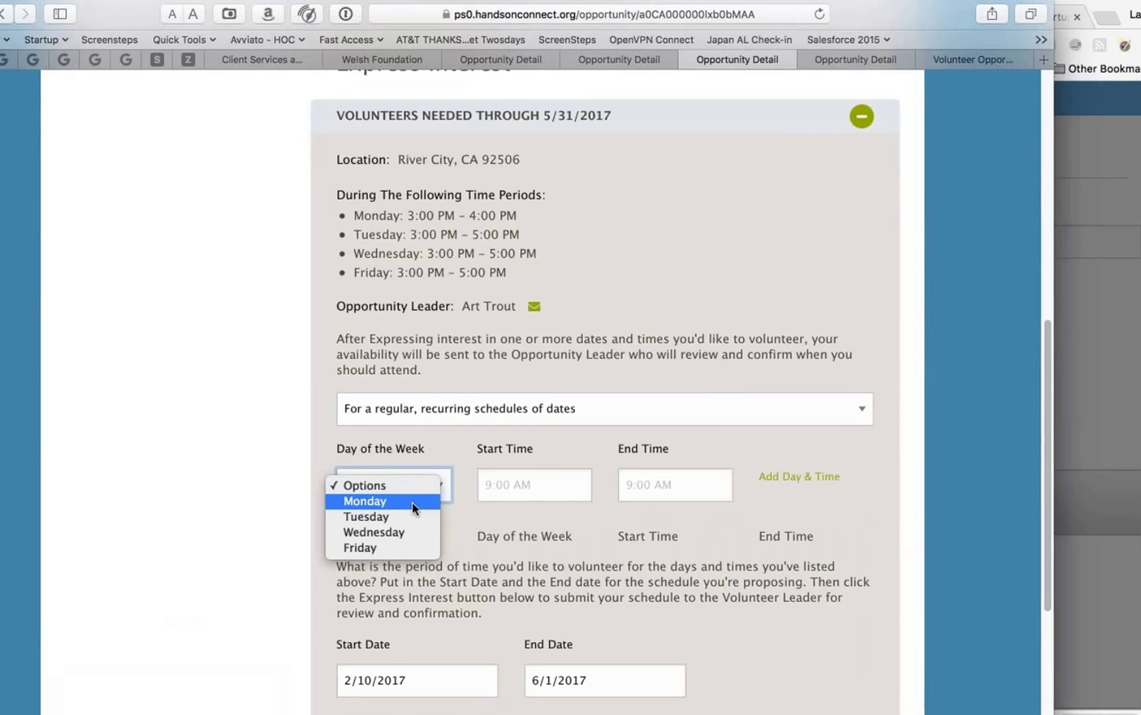
left_click(412, 501)
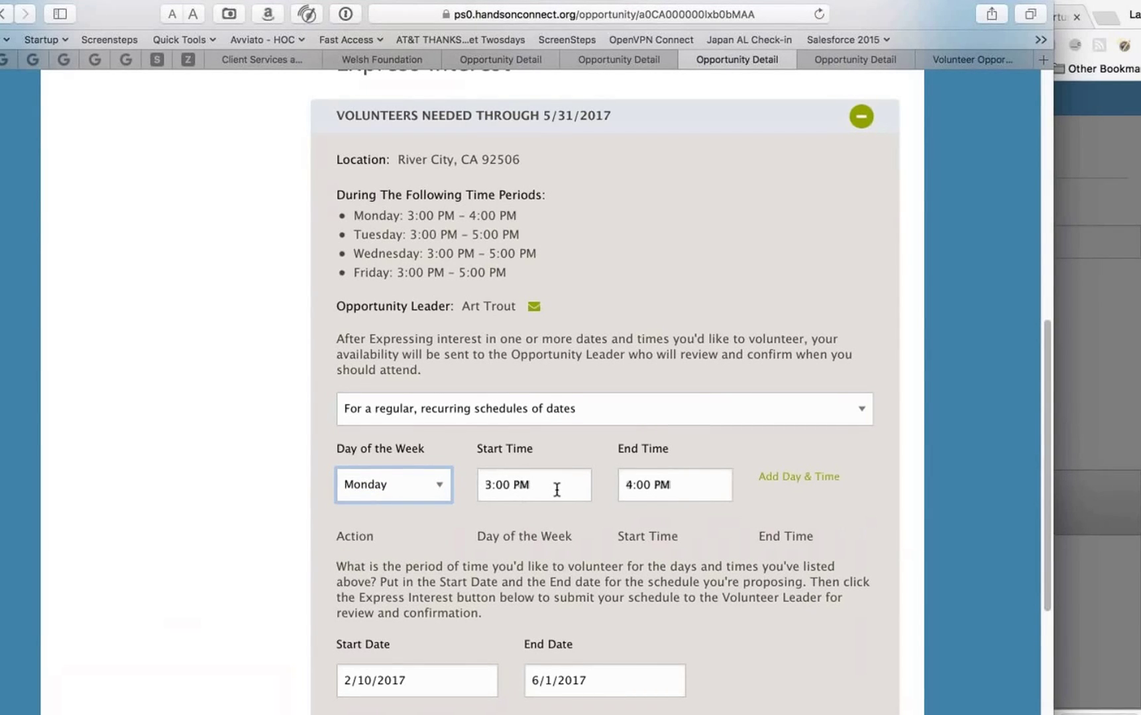
left_click(797, 477)
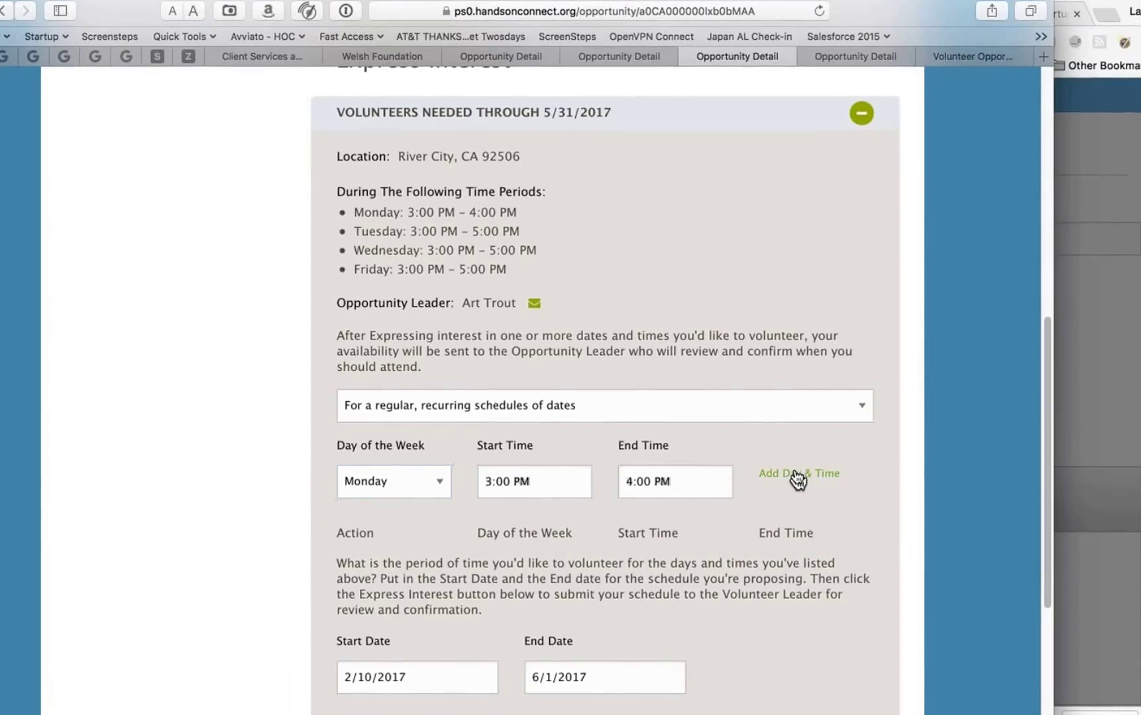
- Set the end date of the proposed volunteering period to 3/31/2017
scroll(795, 470, "down", 2)
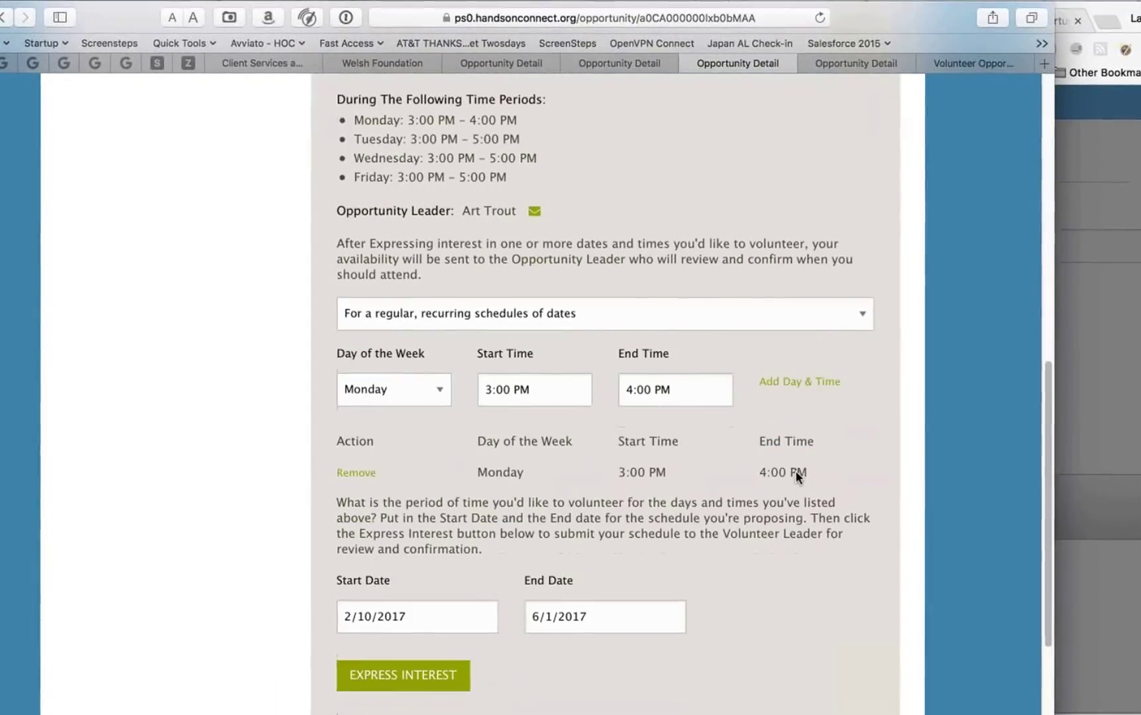
left_click_drag(605, 620, 526, 618)
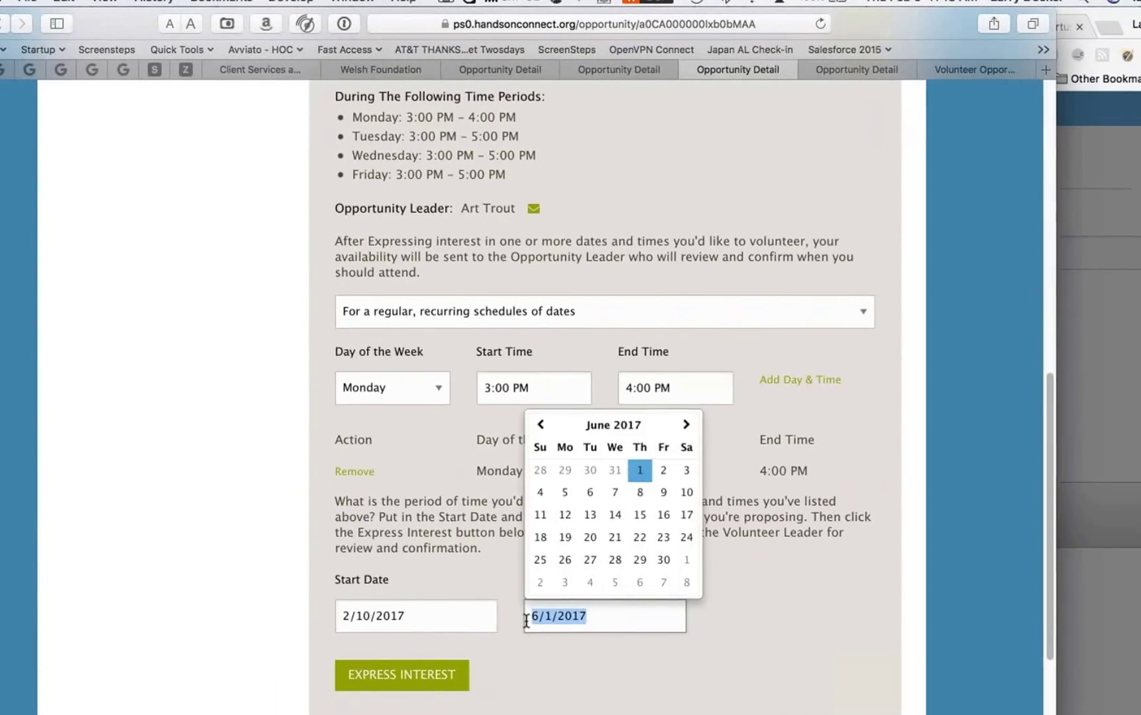
type("03/31")
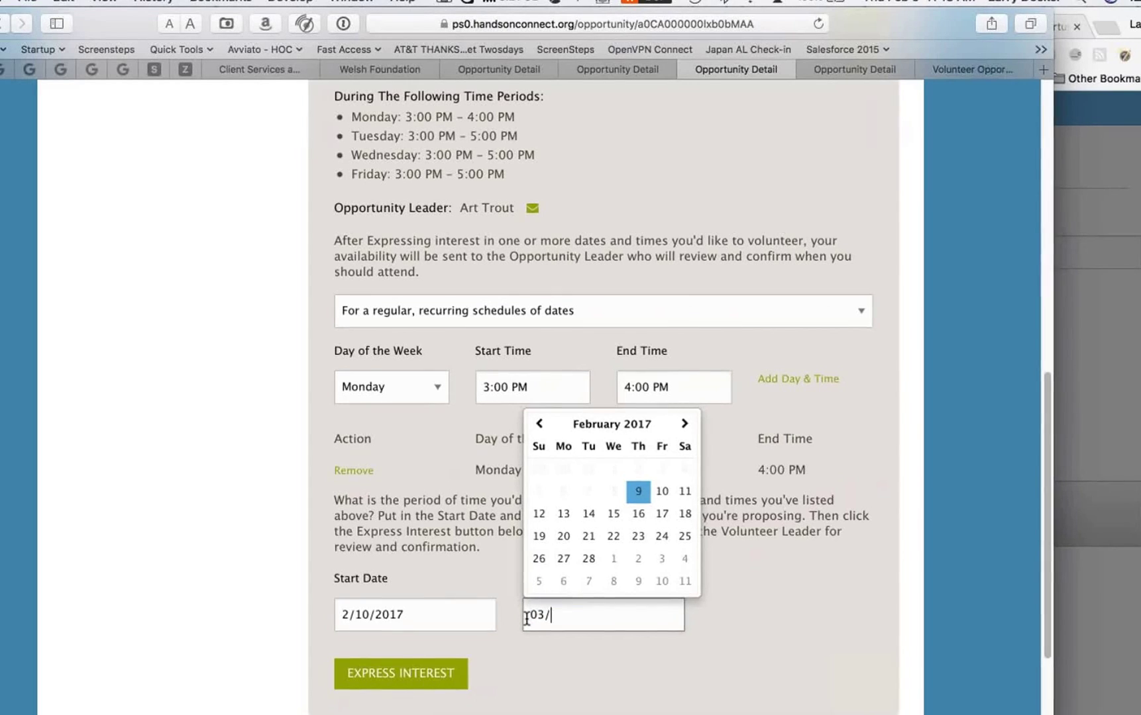
type("/2017")
left_click(716, 634)
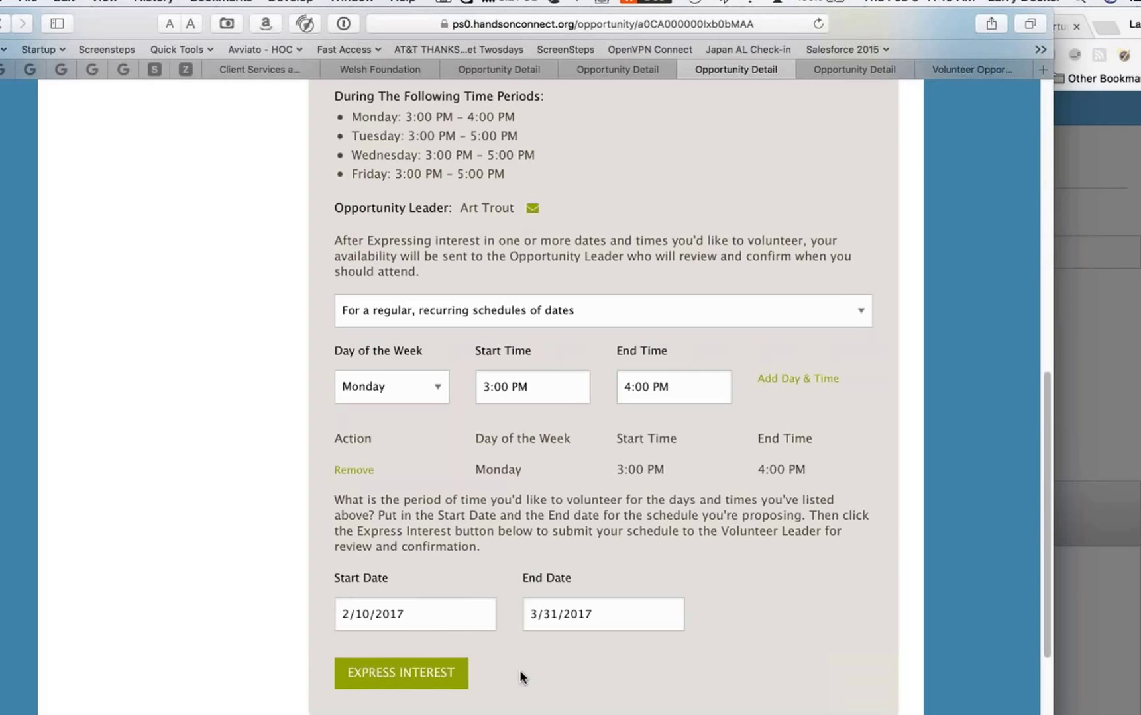
- Try twice to submit the expression of interest for the proposed Monday schedule, dismissing each message
left_click(402, 676)
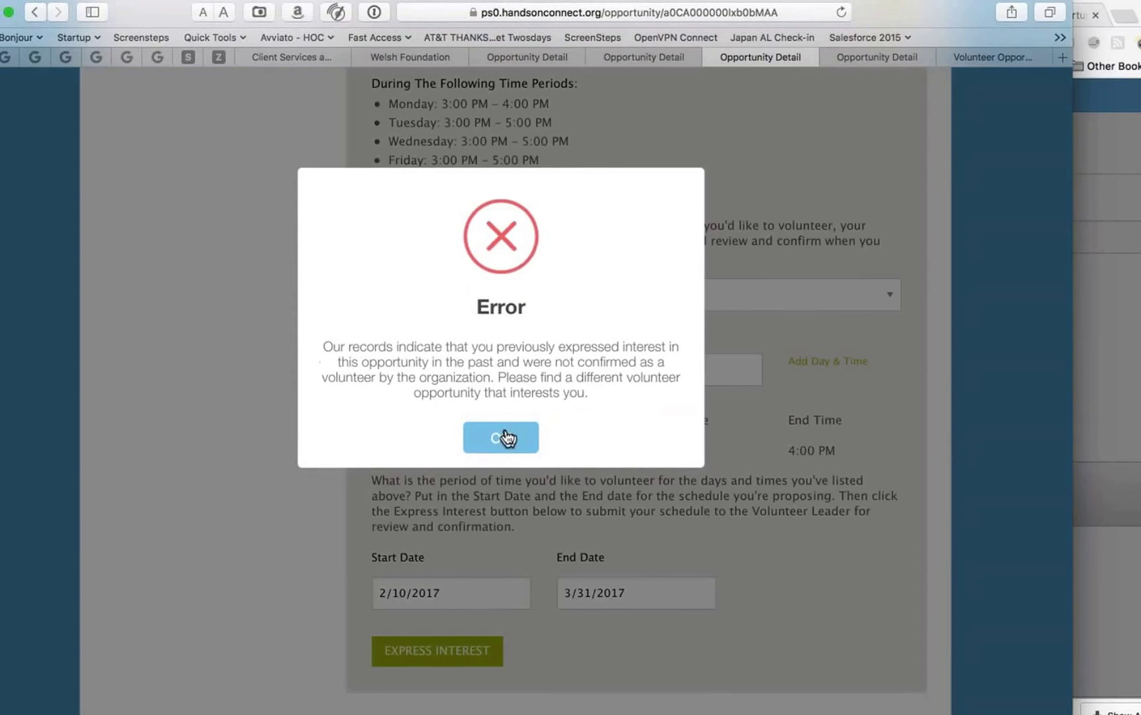
left_click(518, 438)
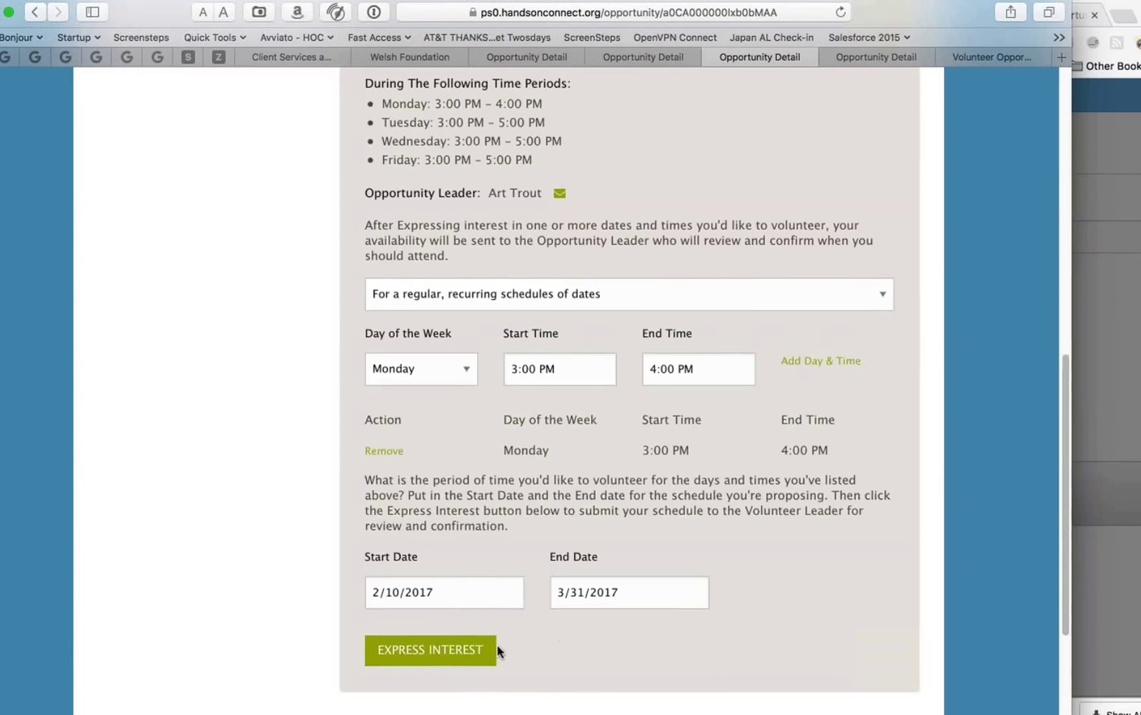
left_click(474, 656)
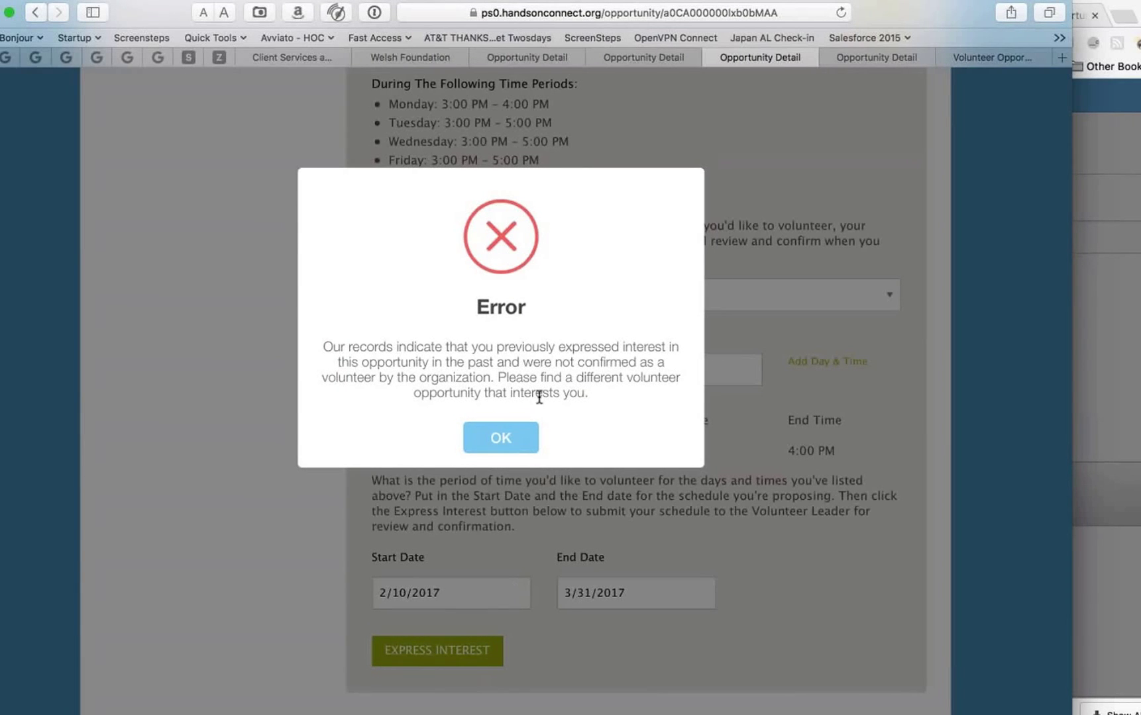
left_click(515, 439)
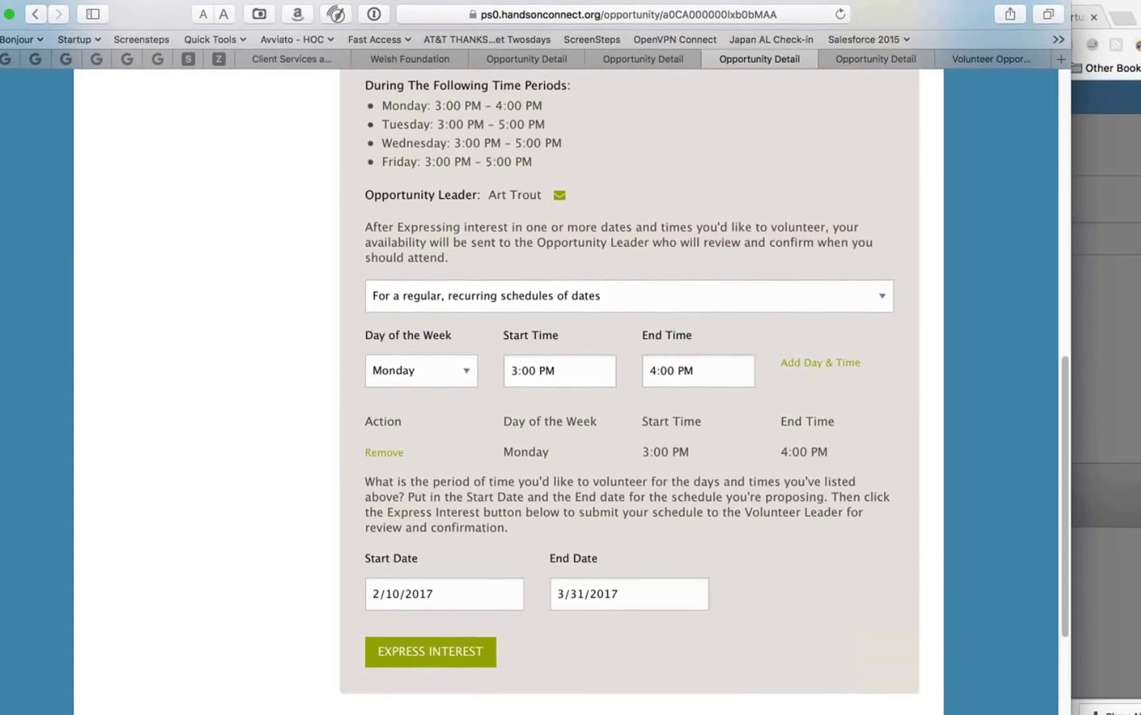
- Return to the partner portal in Chrome and close the Schedule Type help on the Create Volunteer Opportunity form
scroll(629, 391, "up", 3)
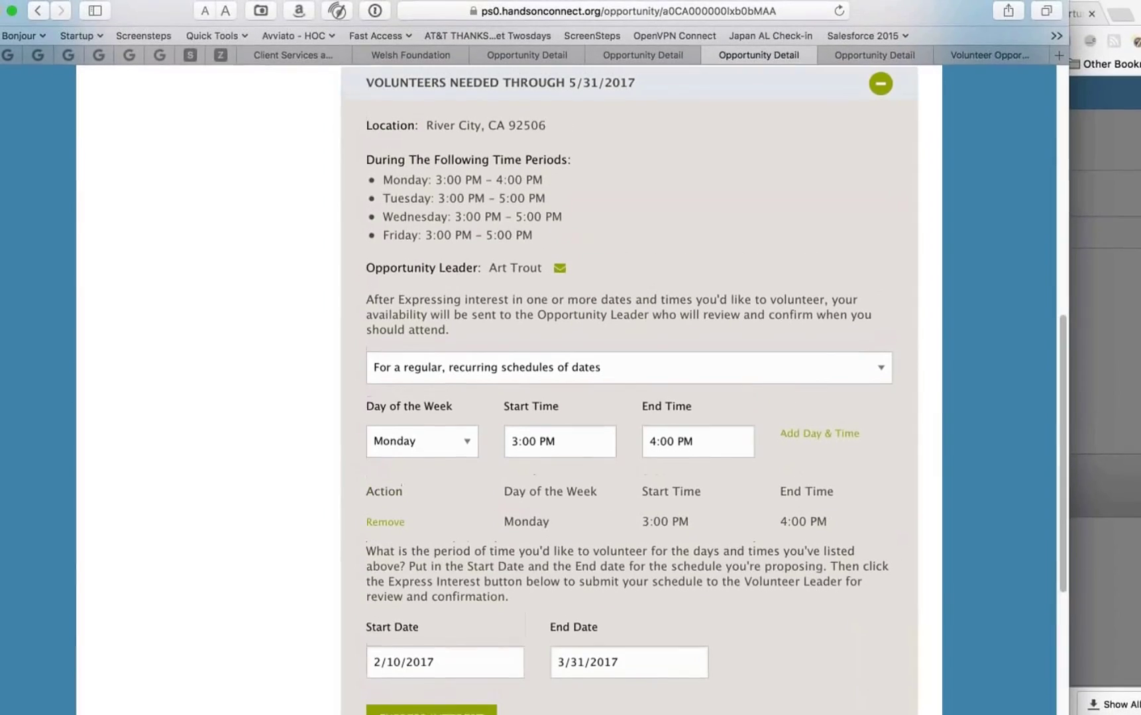
scroll(629, 390, "up", 1)
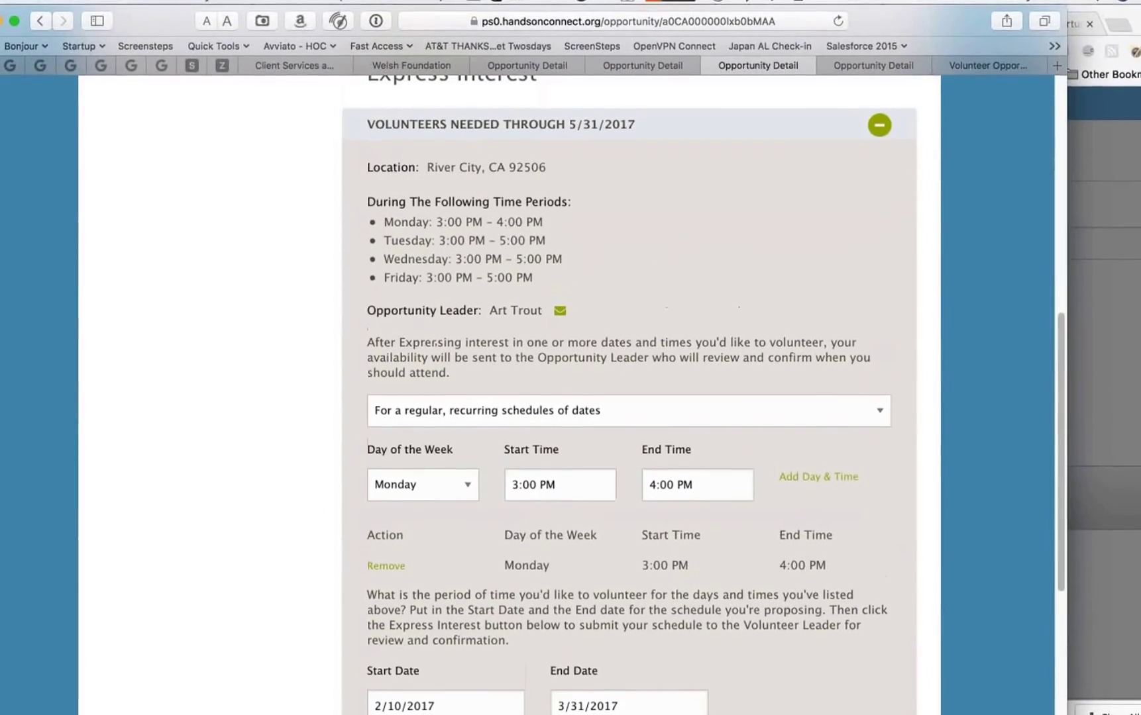
scroll(629, 391, "up", 2)
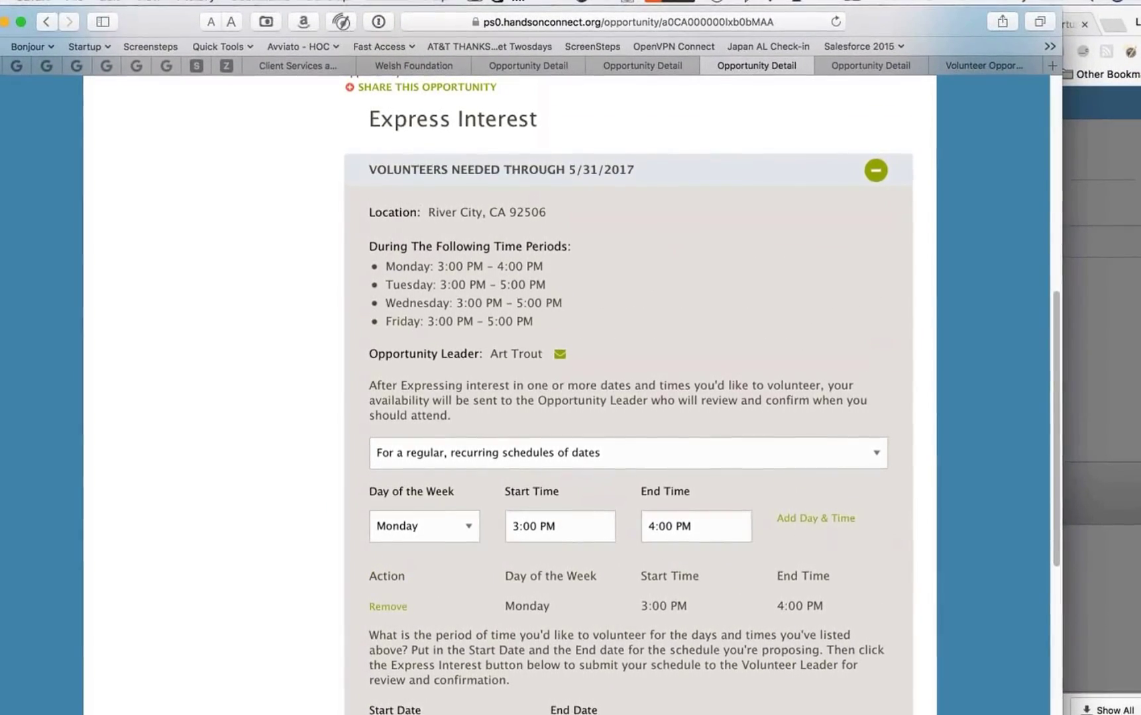
scroll(630, 391, "up", 3)
scroll(630, 391, "down", 1)
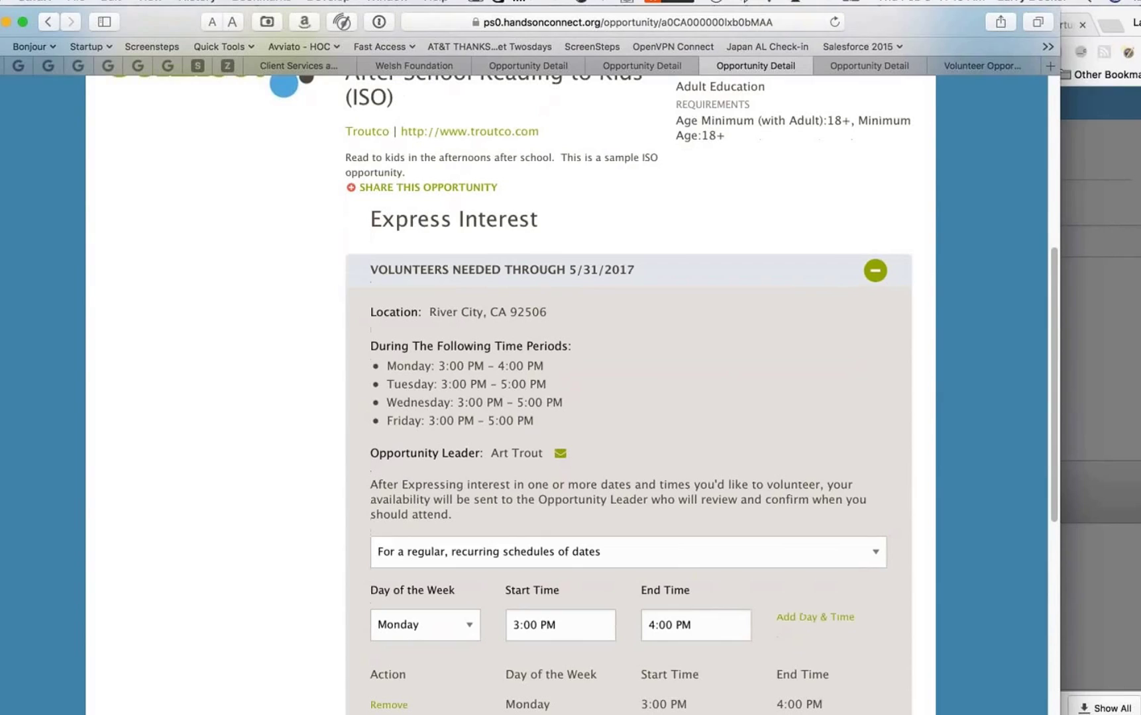
left_click(1088, 300)
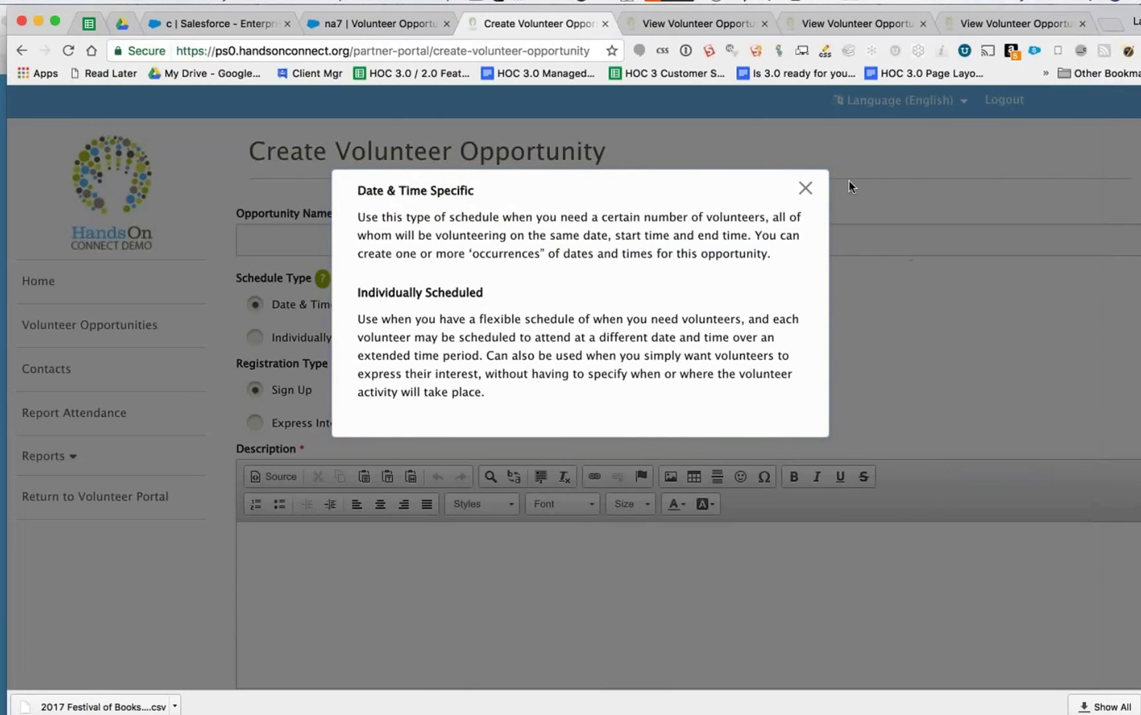
left_click(805, 188)
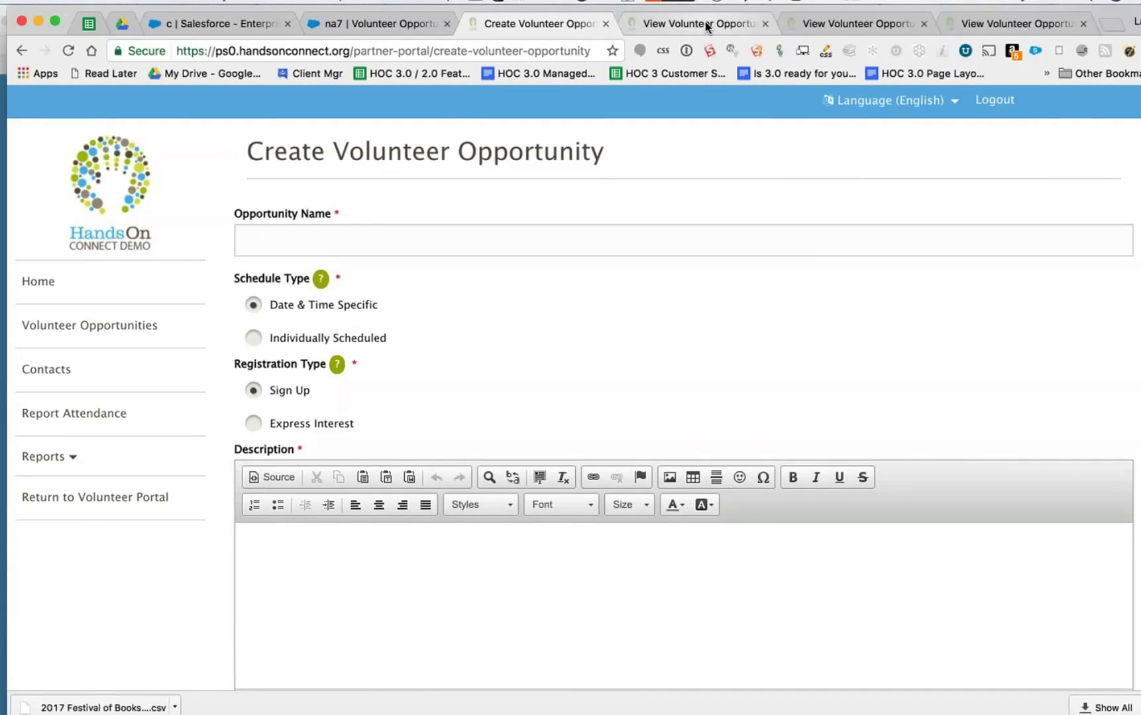
- Bring up the After School Reading to Kids (ISO) record in the partner portal and examine its details, location and connections
left_click(707, 26)
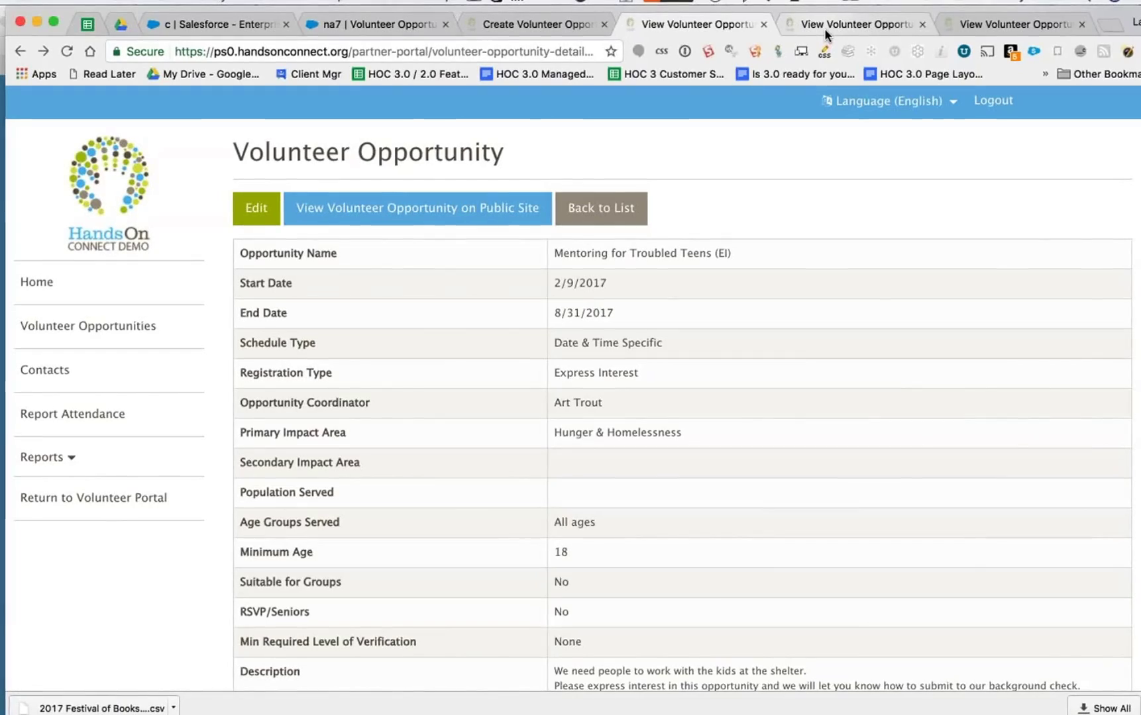
left_click(824, 29)
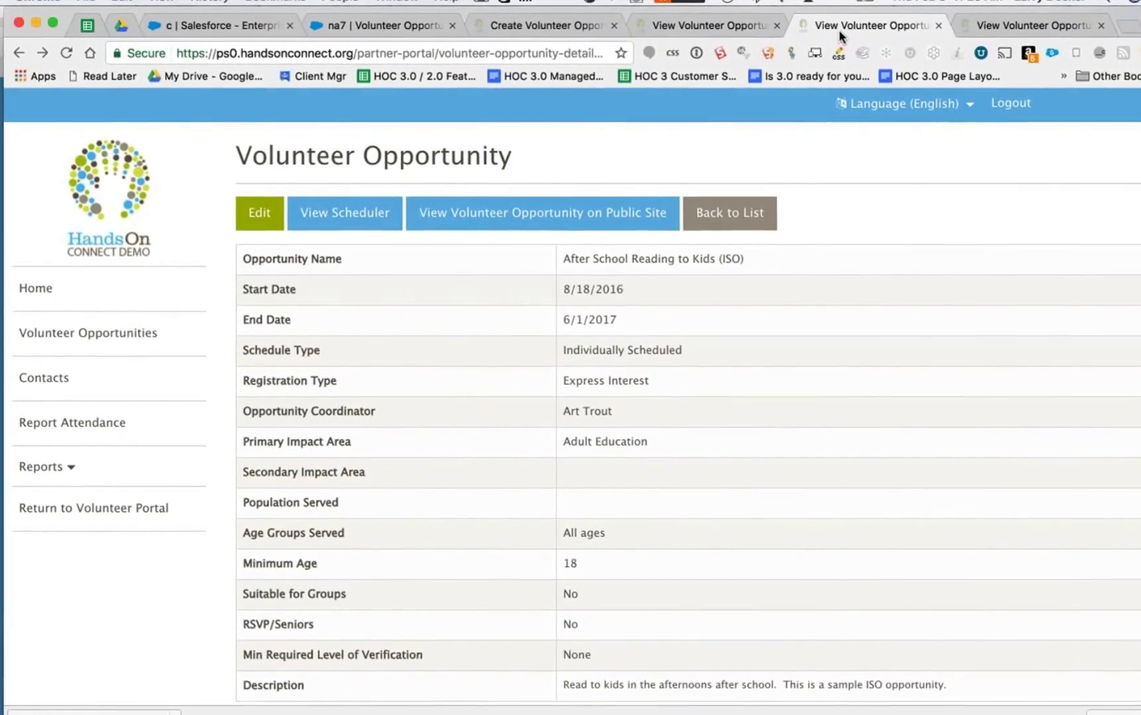
scroll(784, 156, "down", 10)
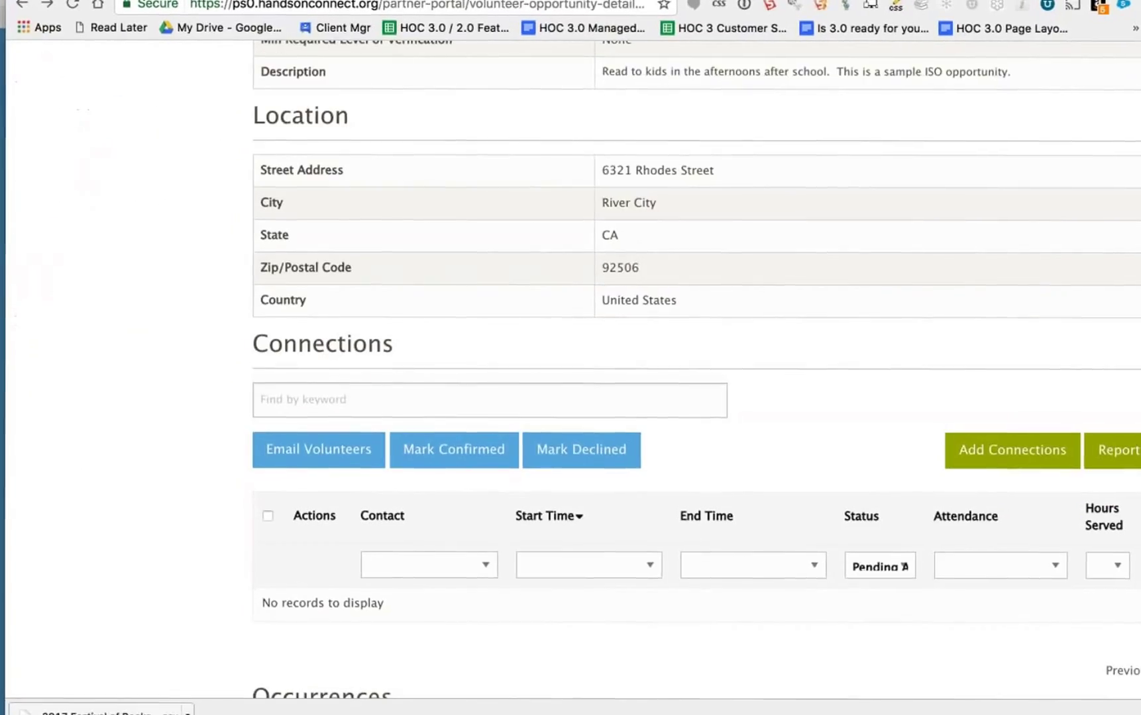
- Review the opportunity's connections and occurrences, and filter the connections by the Confirmed status
scroll(696, 371, "down", 5)
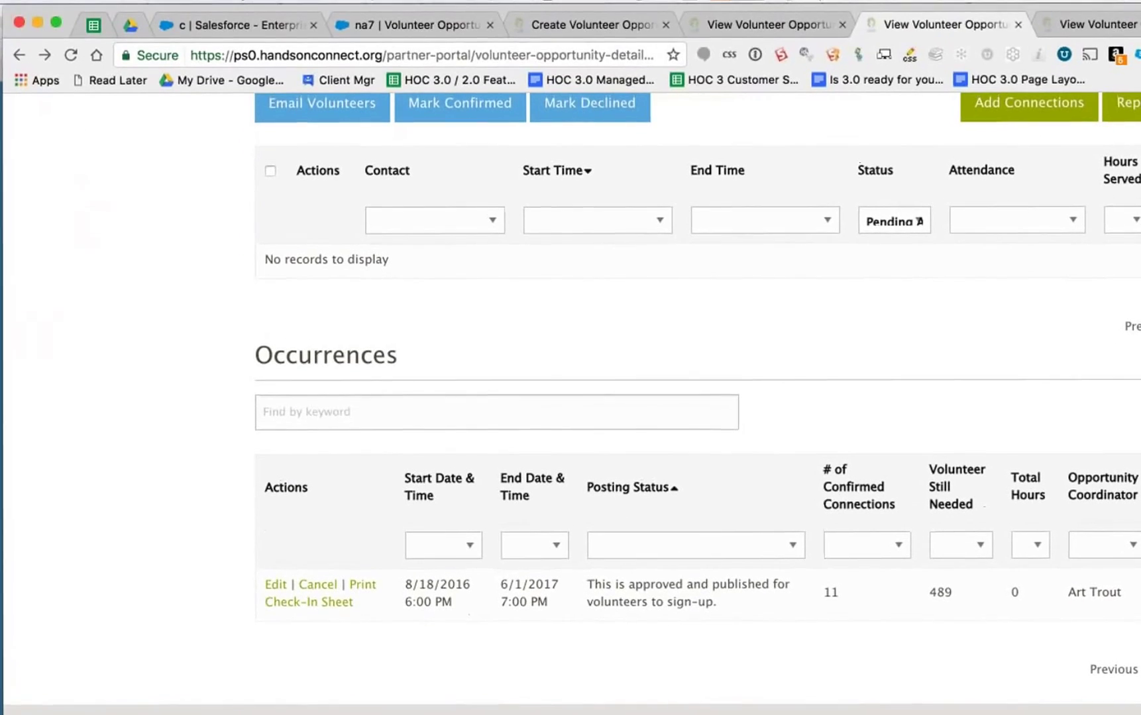
scroll(696, 371, "up", 5)
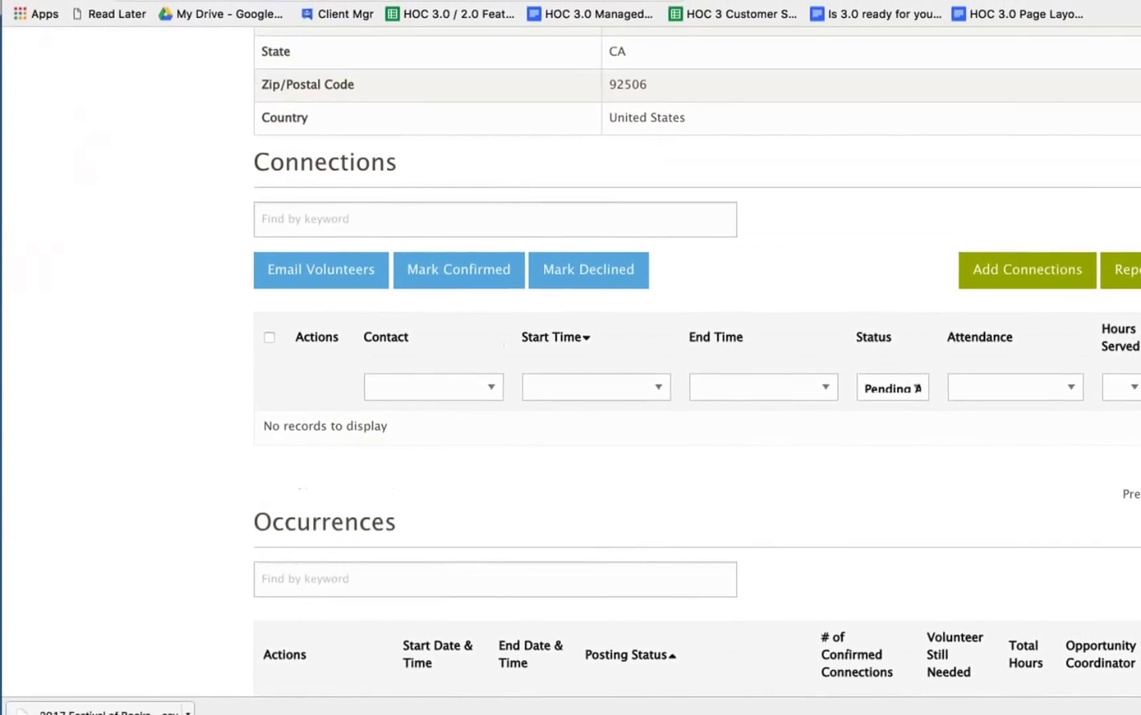
scroll(695, 371, "up", 4)
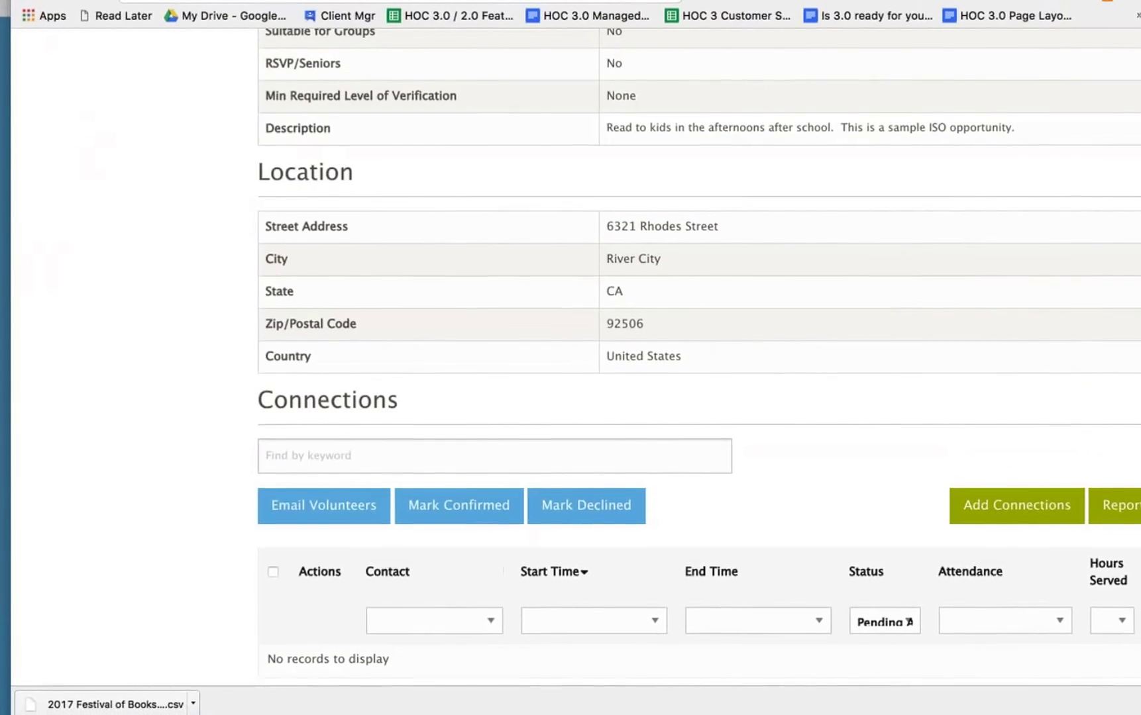
scroll(696, 371, "down", 3)
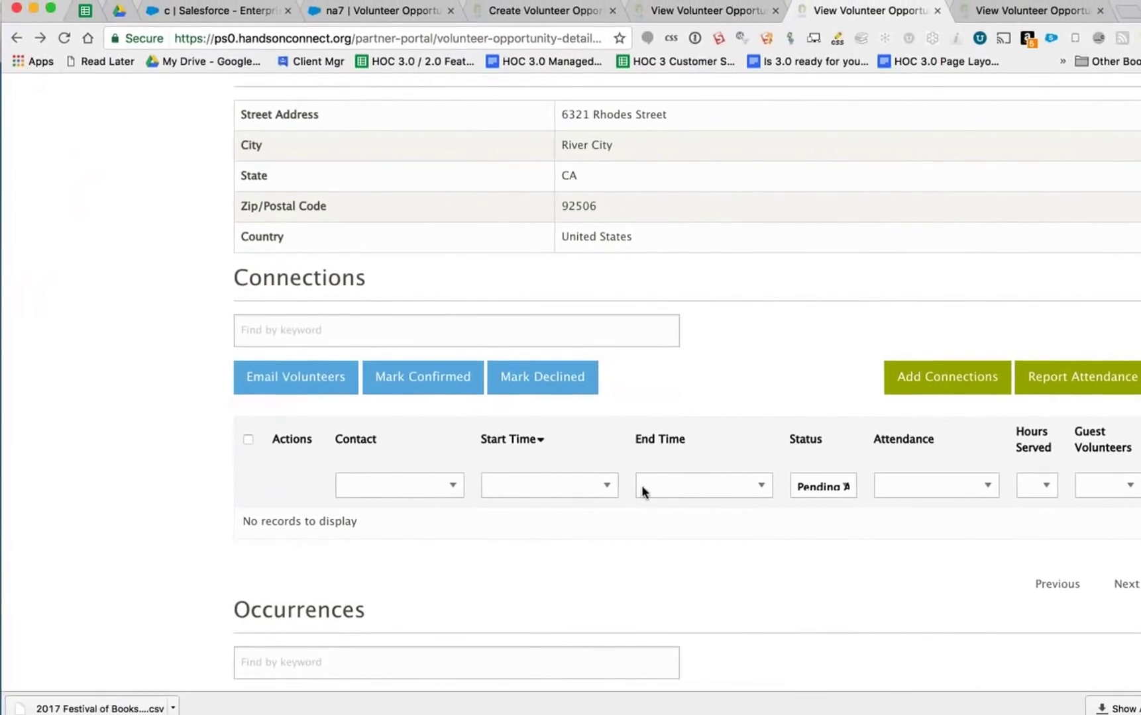
left_click(808, 488)
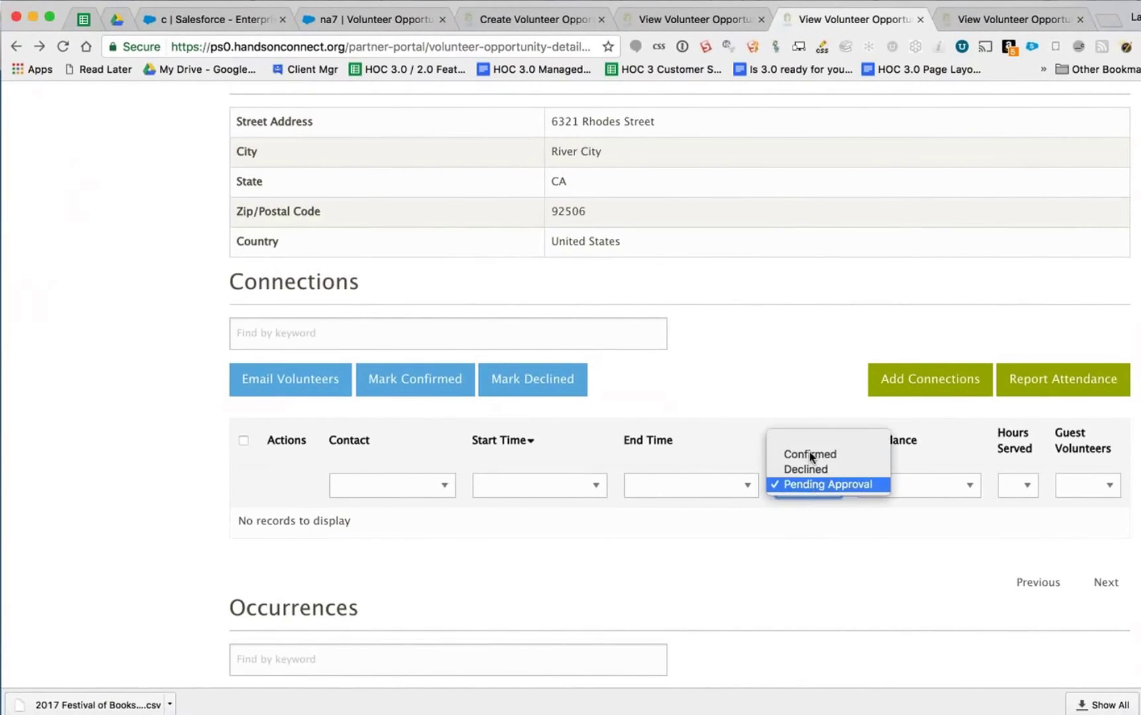
left_click(811, 456)
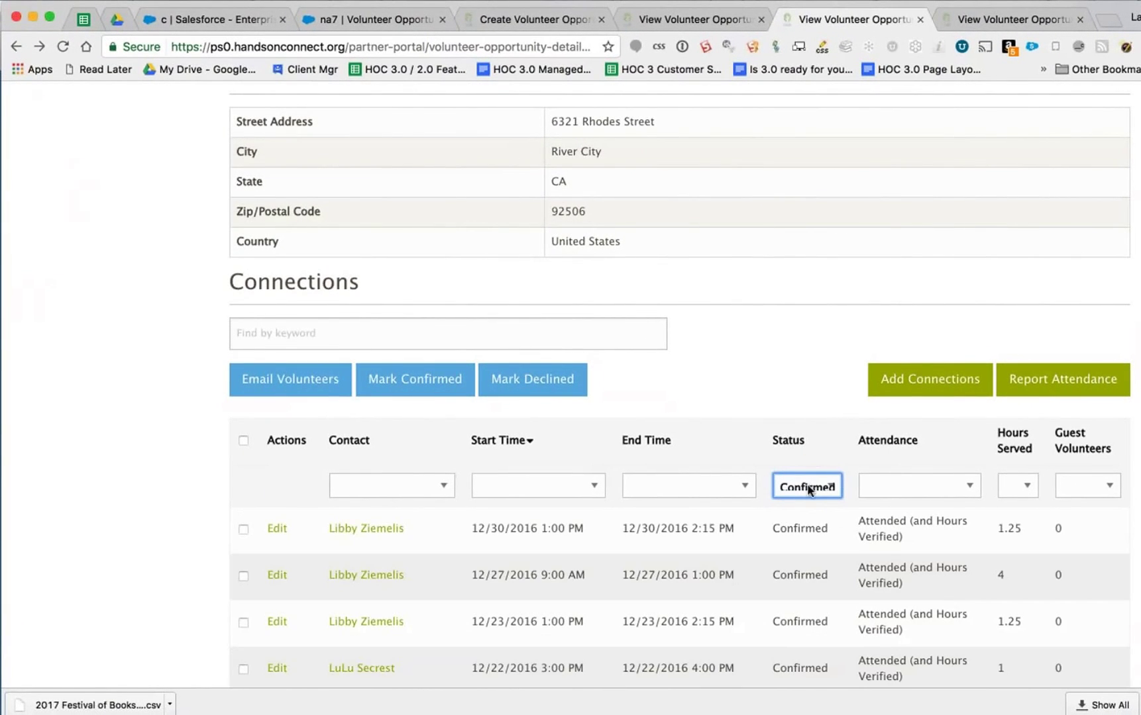
- Switch the connections' Status filter to Pending Approval and back to Confirmed, and check the available status options
left_click(808, 489)
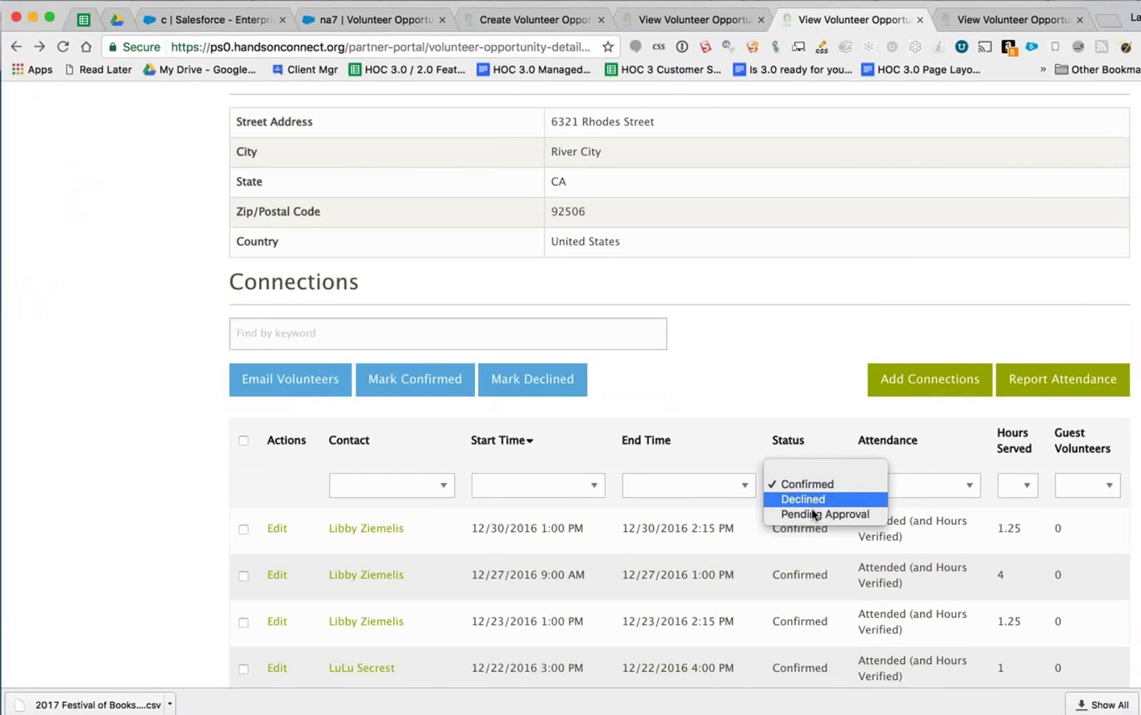
left_click(812, 515)
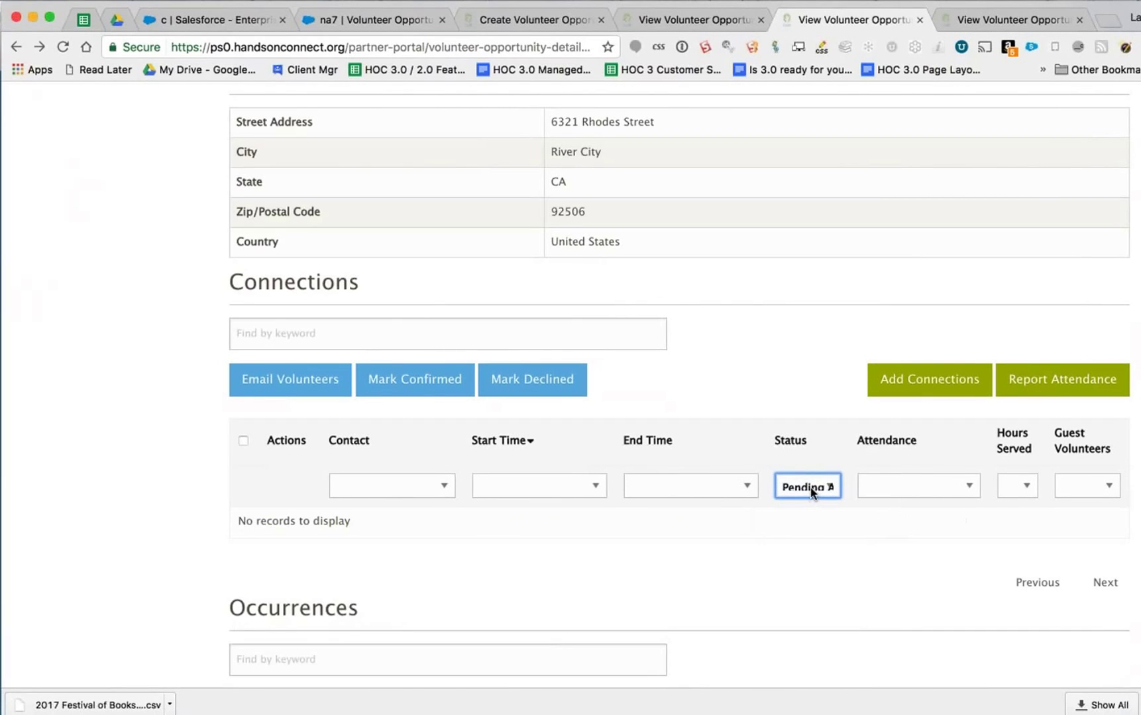
left_click(812, 488)
left_click(775, 455)
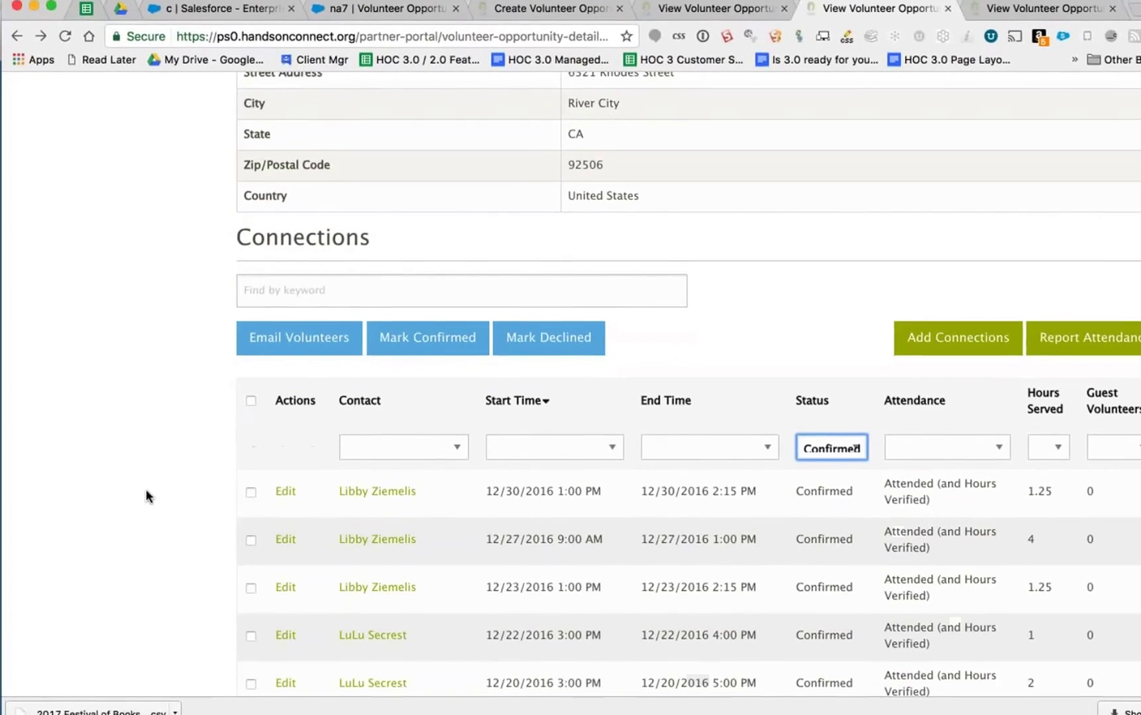
scroll(146, 494, "down", 3)
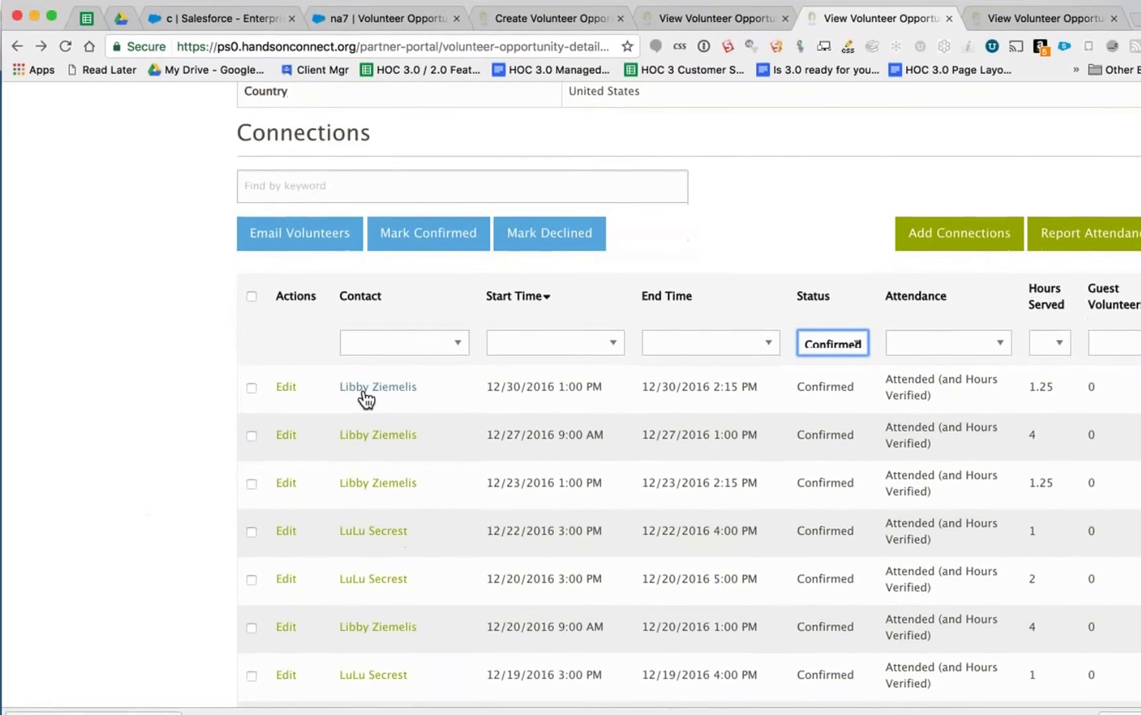
left_click(857, 343)
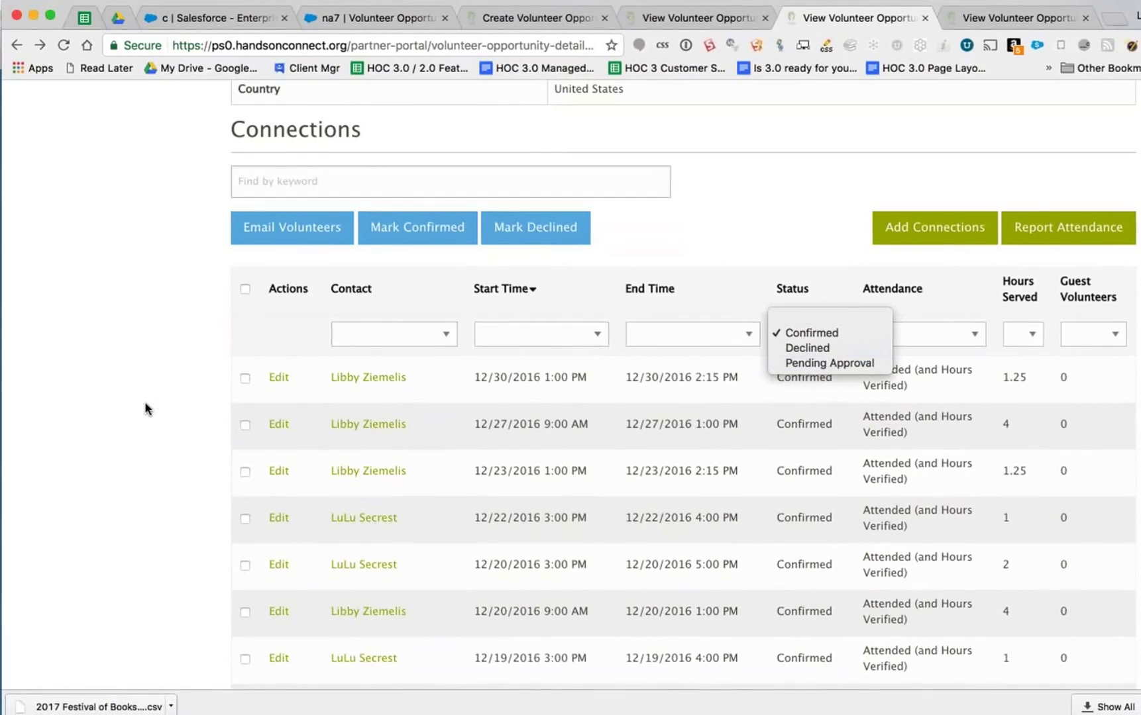
left_click(143, 415)
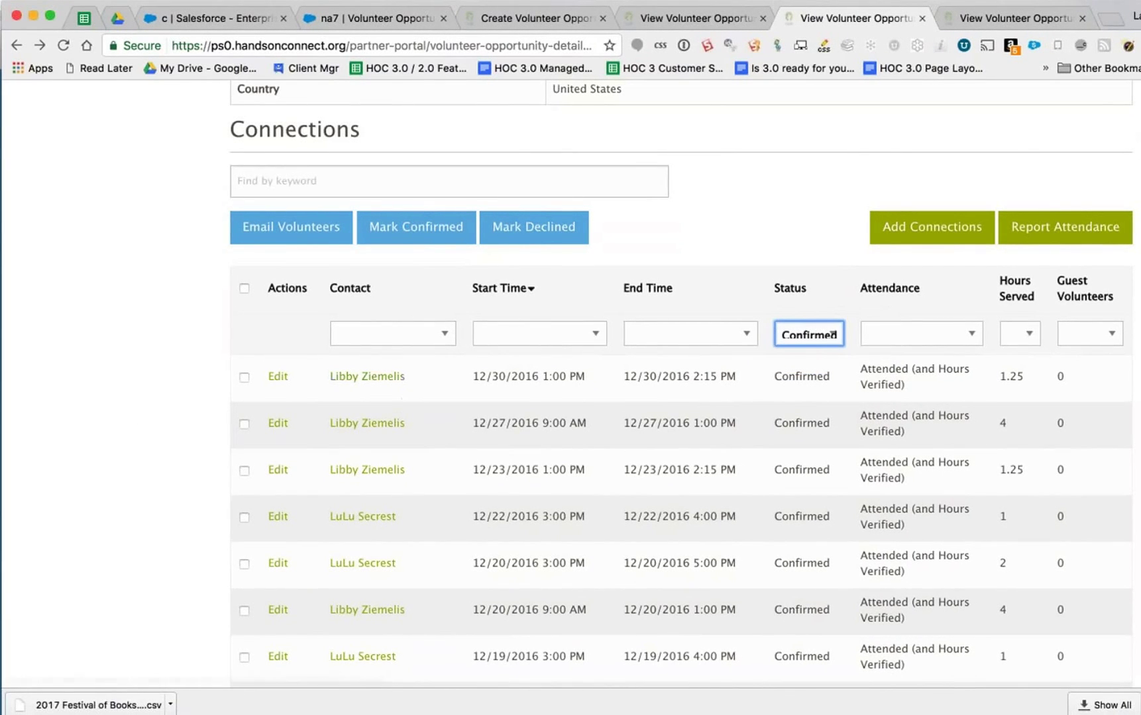
- Select the connection starting 12/30/2016 1:00 PM, open its end time for inline editing, and cancel the edit
left_click(244, 378)
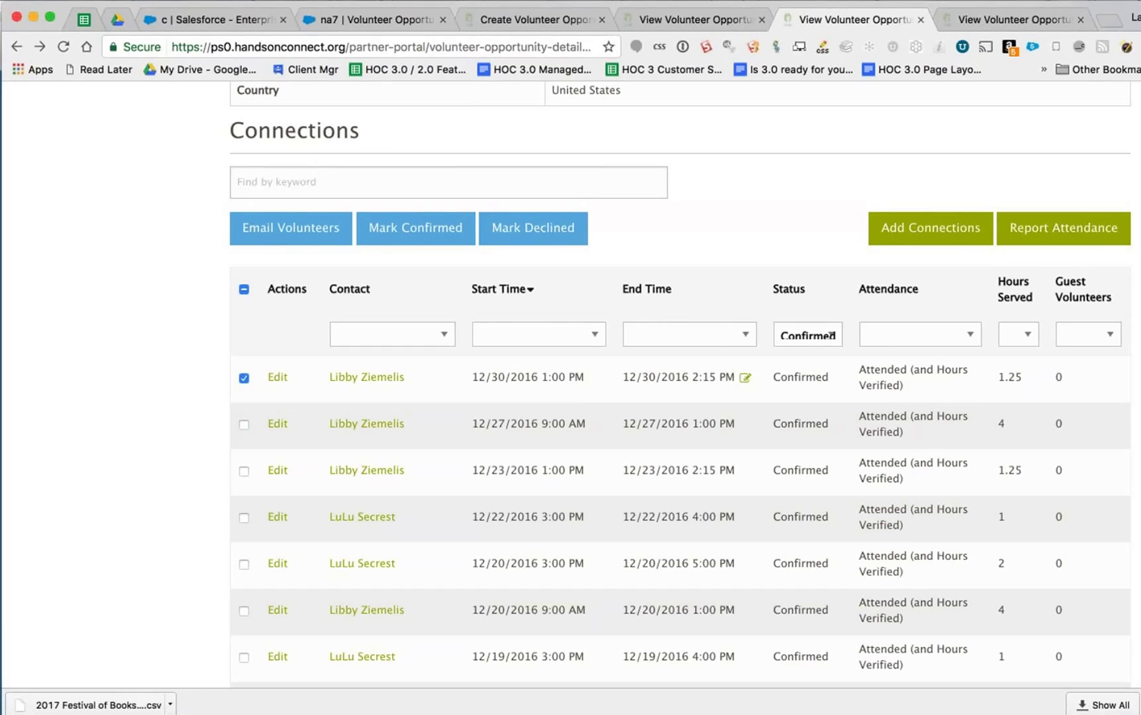
left_click(744, 378)
left_click(717, 382)
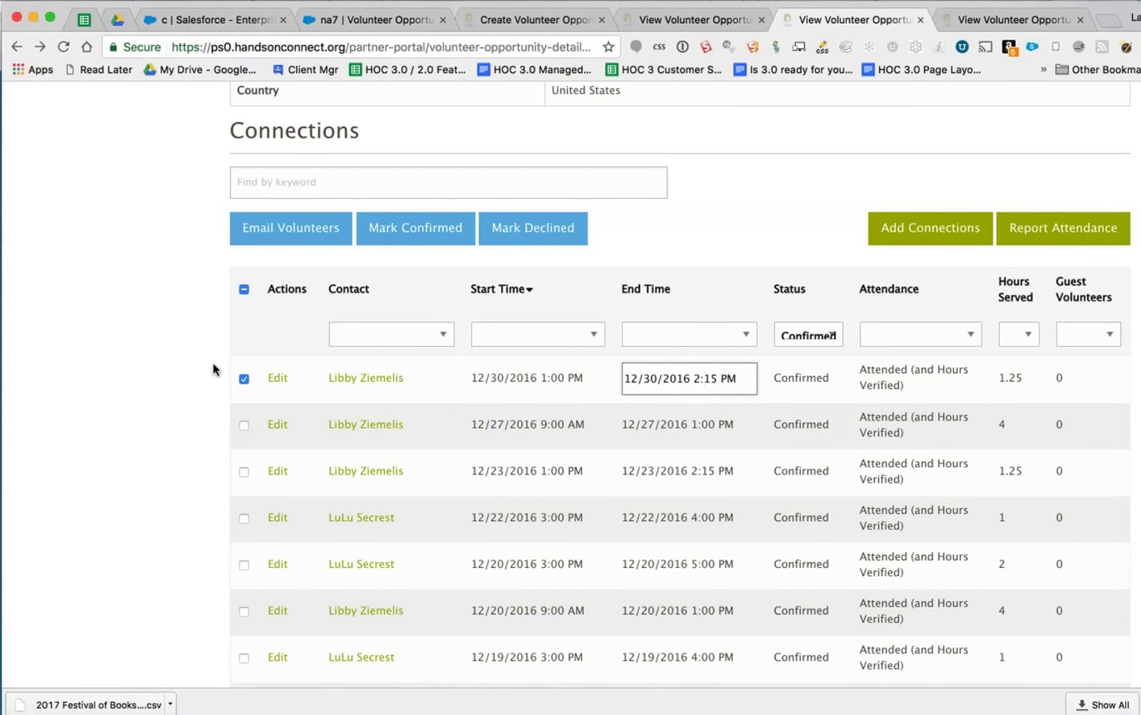
left_click(228, 378)
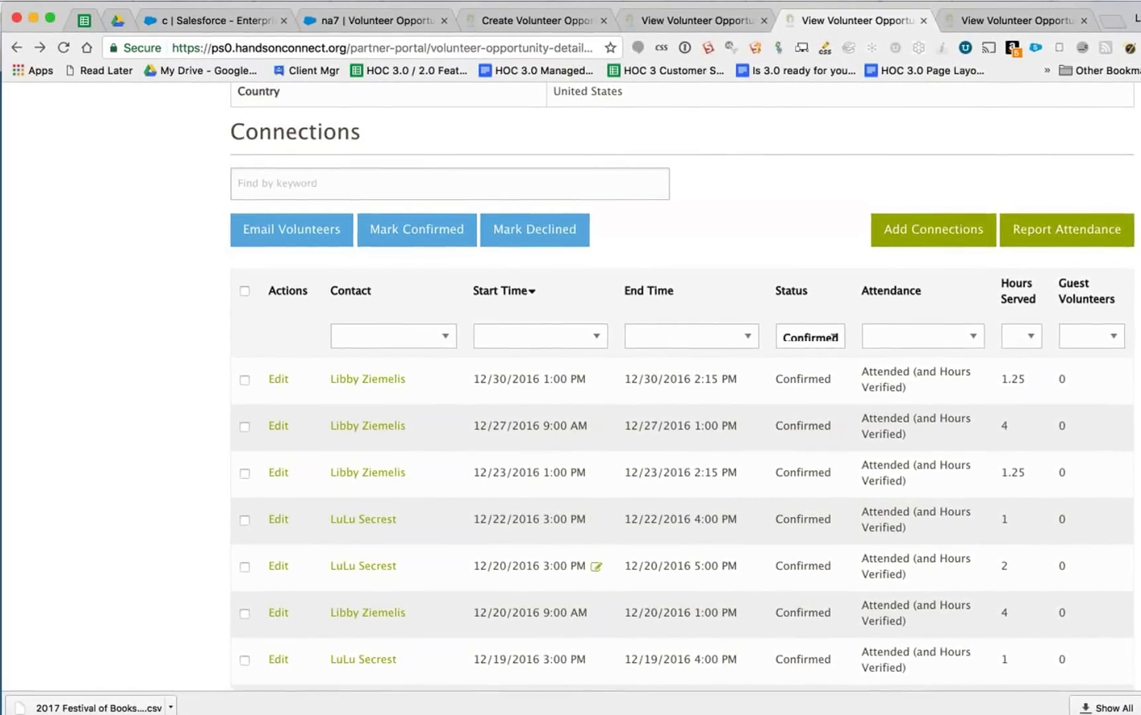
- Examine the ISO opportunity's schedule type, registration type and description together with its location and confirmed connections
scroll(129, 459, "up", 1)
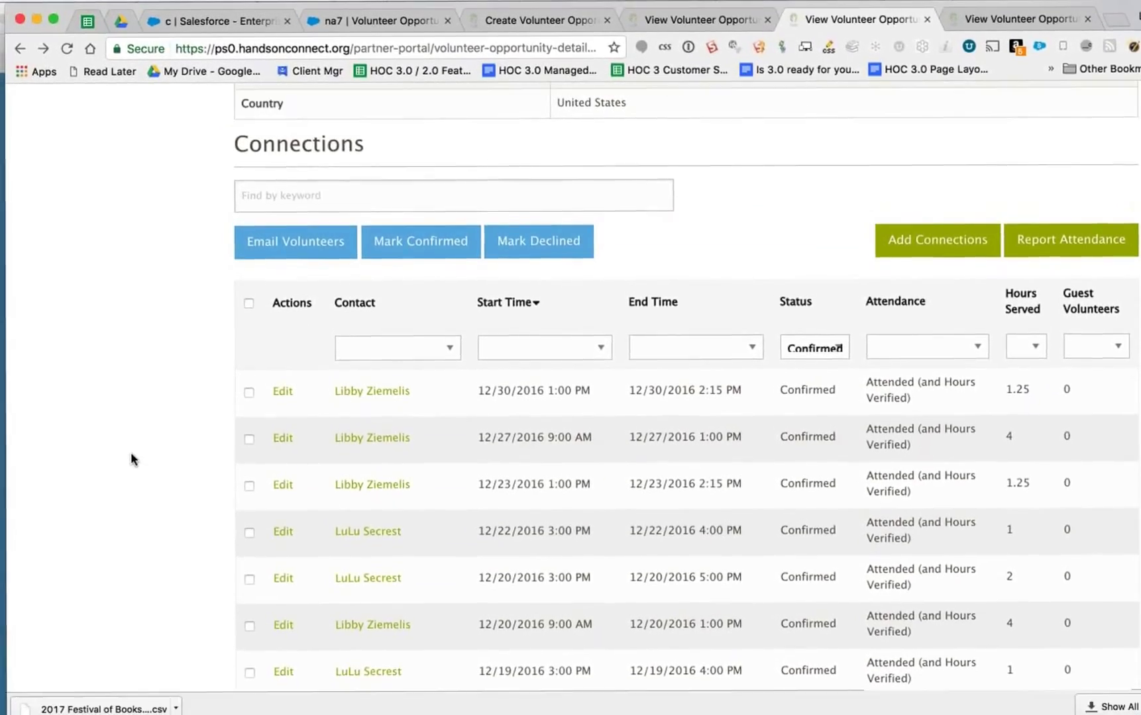
scroll(130, 457, "up", 6)
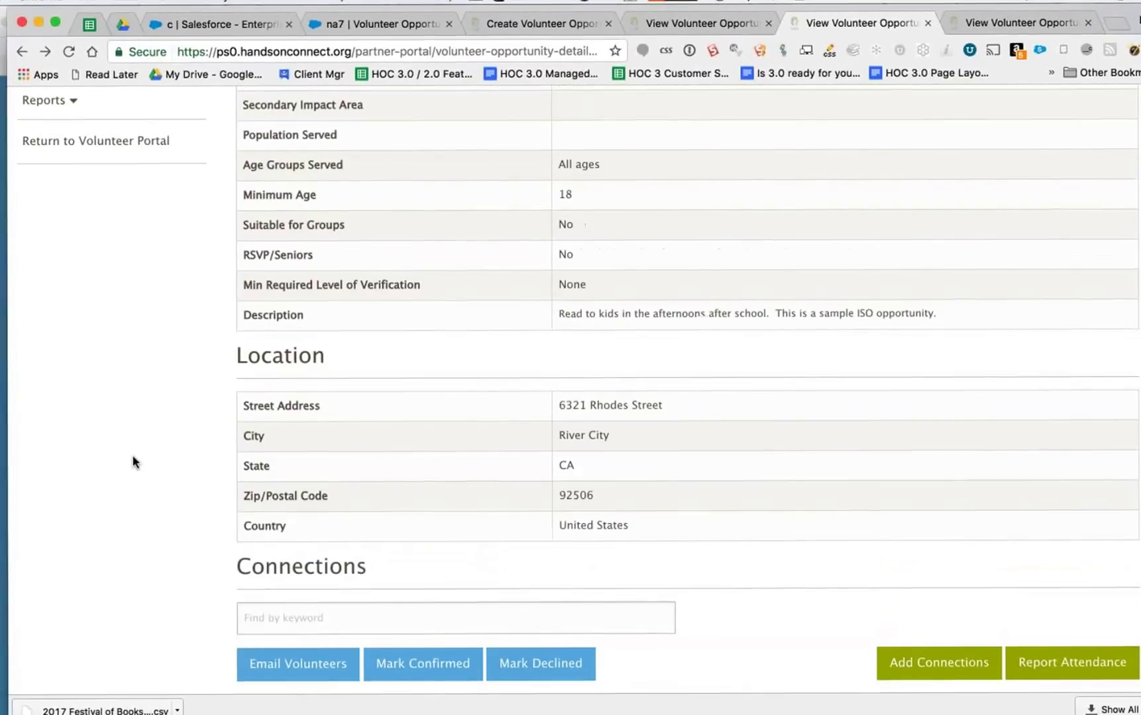
scroll(132, 462, "up", 1)
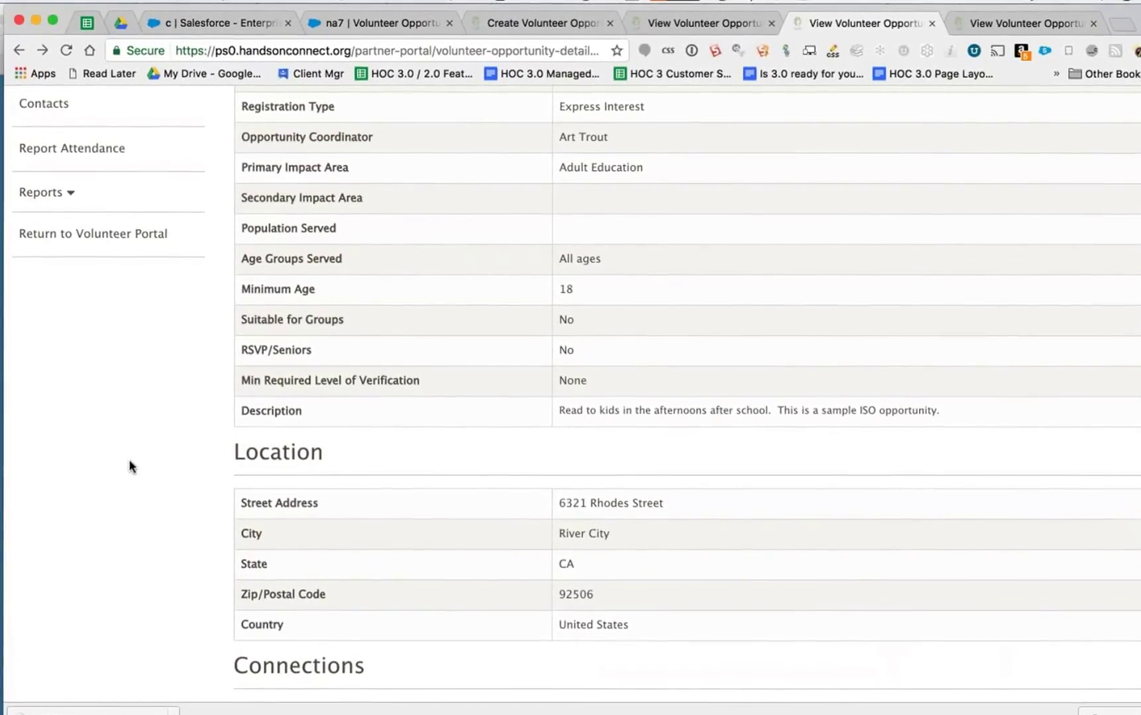
scroll(130, 457, "up", 1)
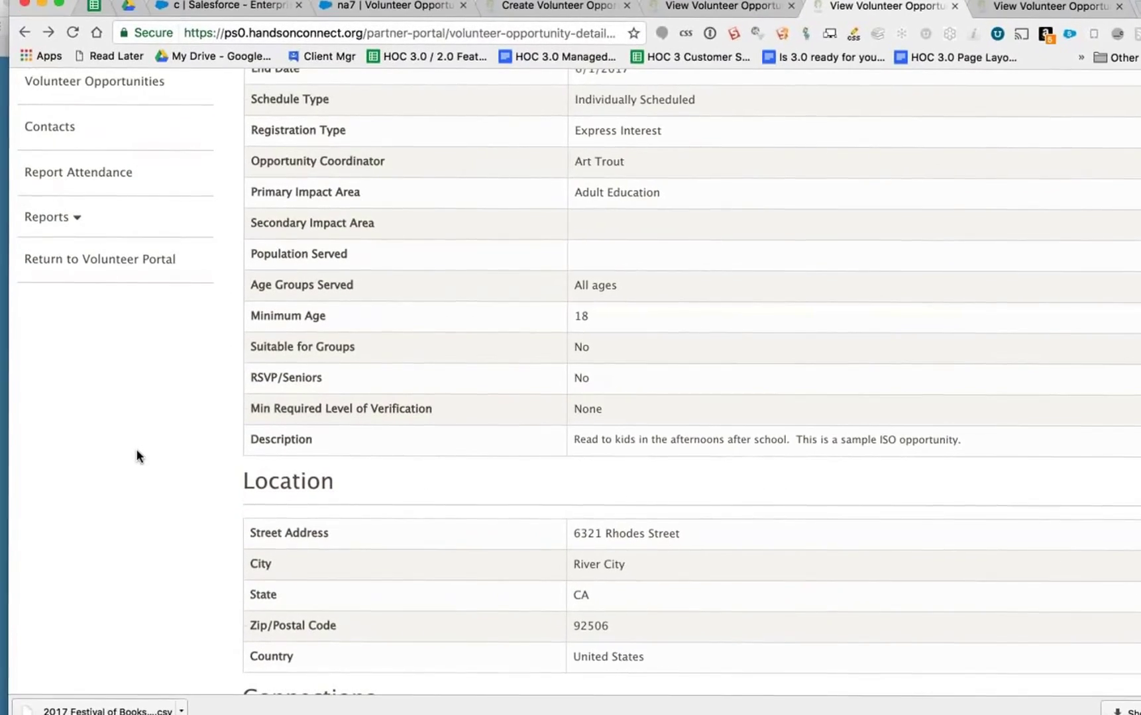
scroll(138, 454, "up", 1)
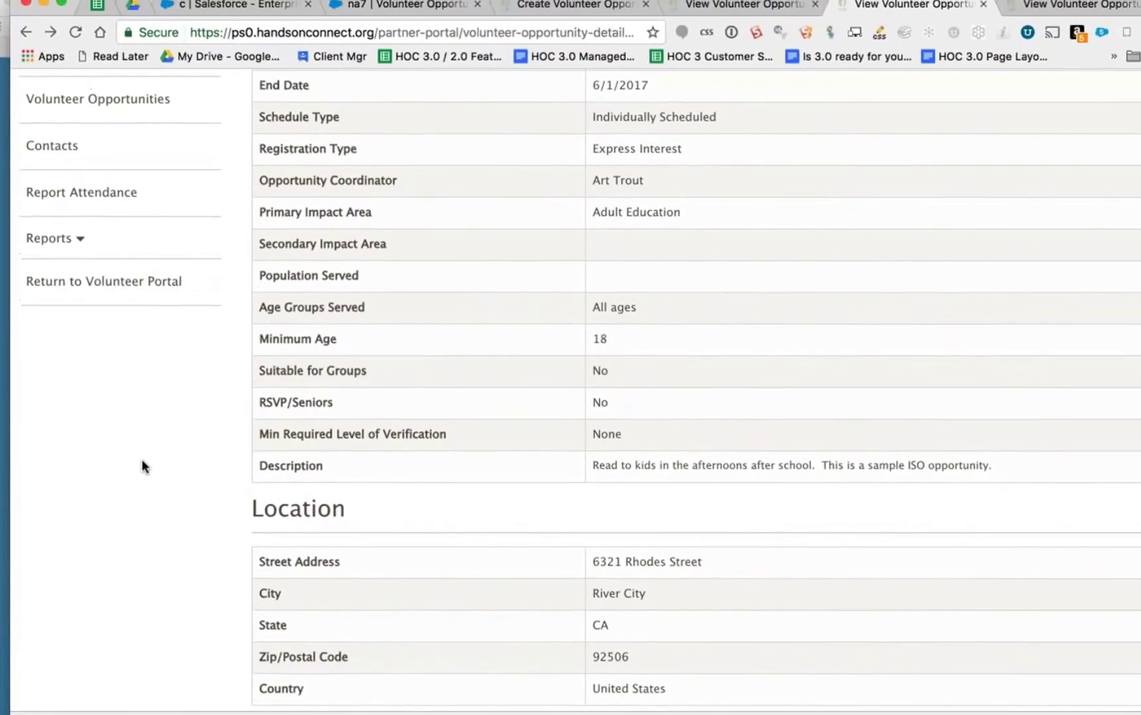
scroll(142, 461, "up", 5)
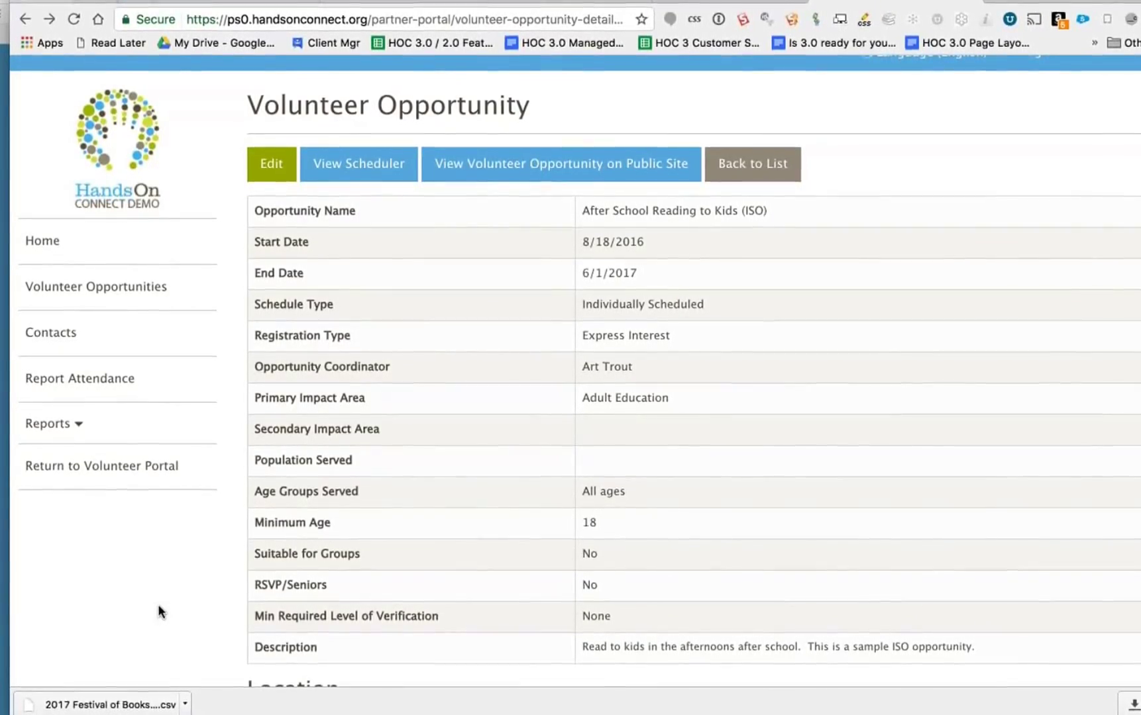
scroll(158, 607, "down", 8)
scroll(145, 632, "down", 2)
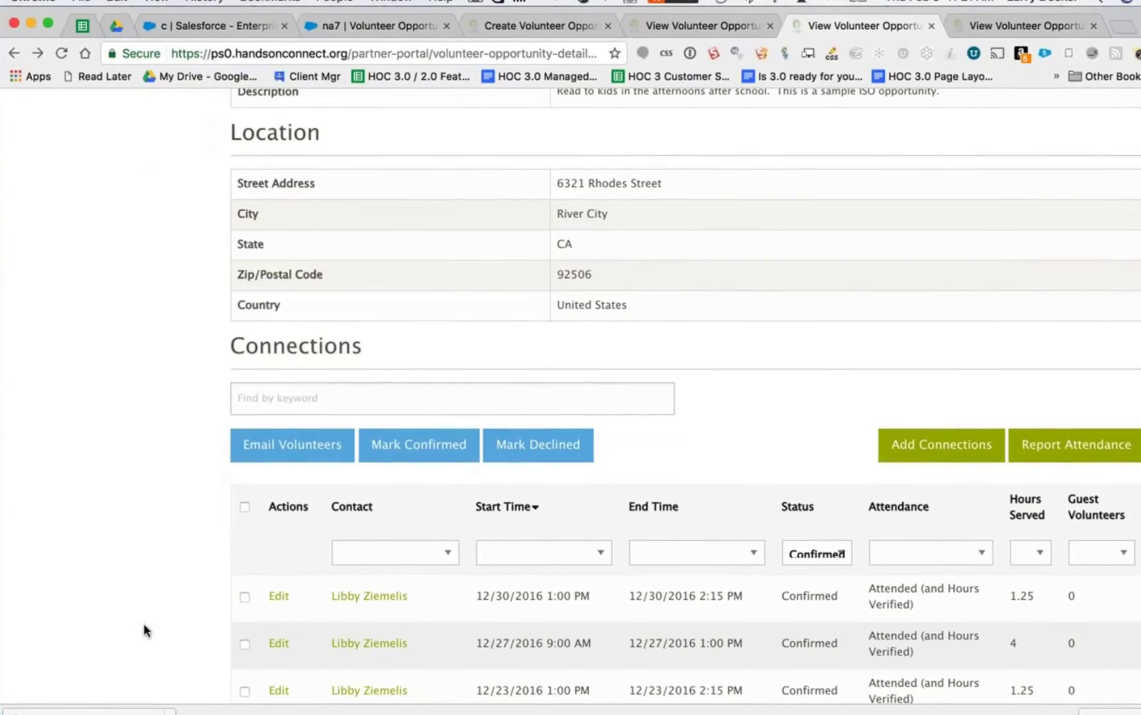
scroll(144, 621, "up", 2)
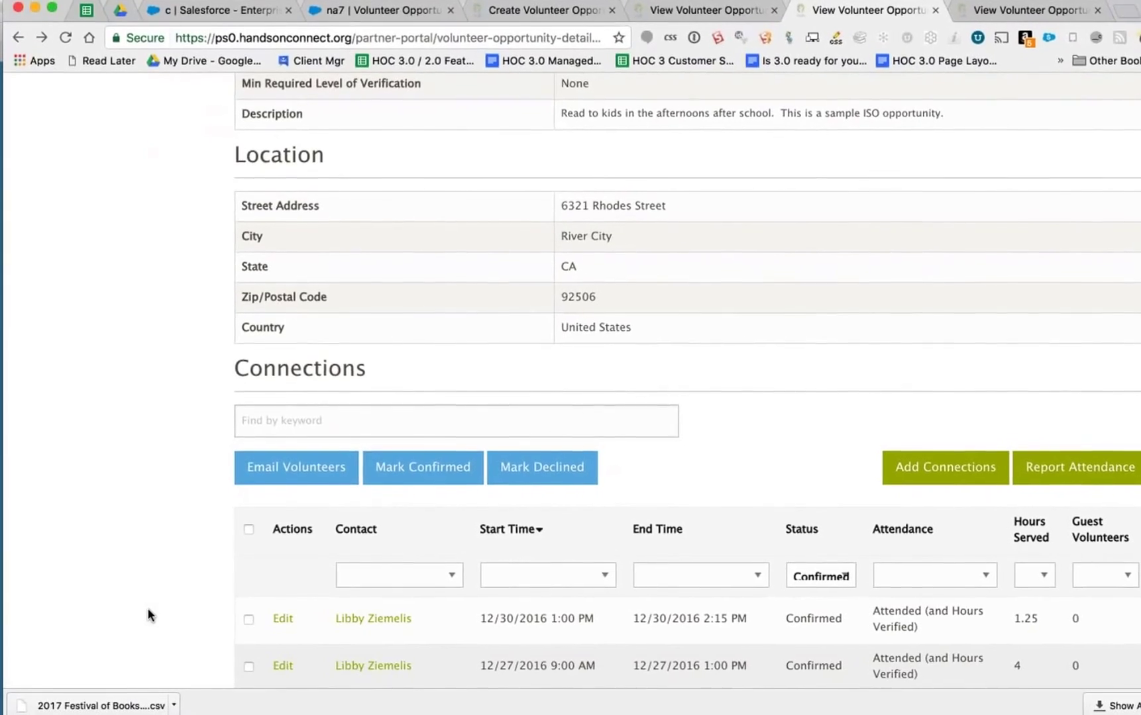
scroll(153, 605, "up", 10)
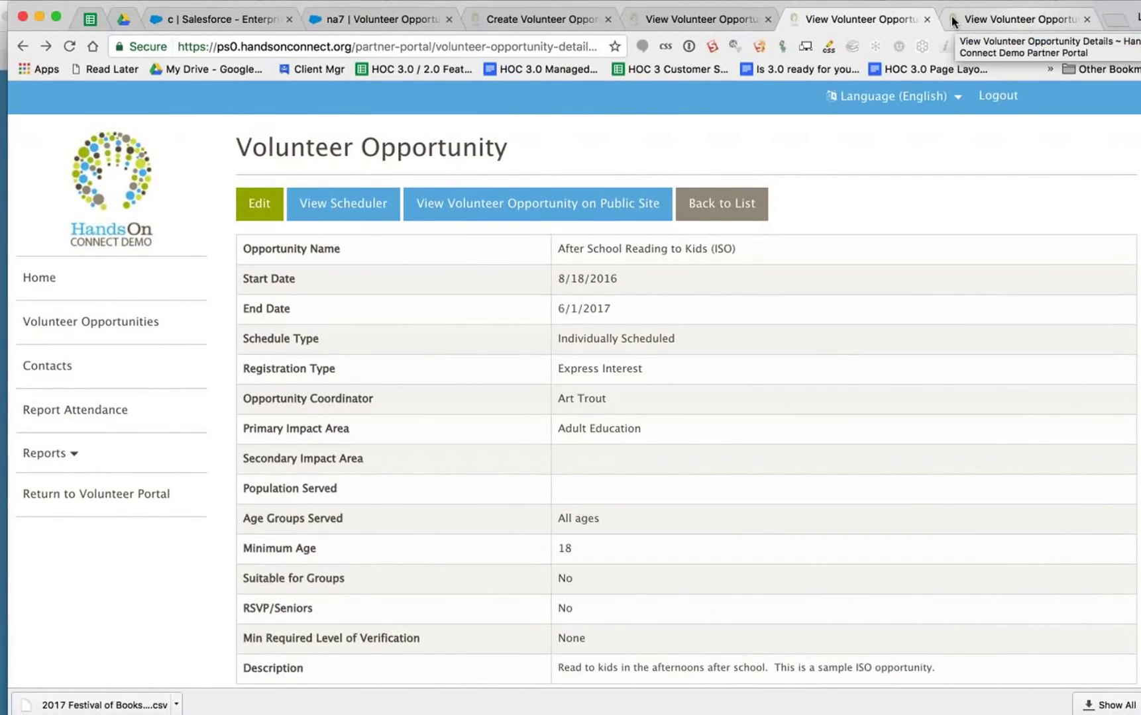
- On the Create Volunteer Opportunity form, set the schedule type to Individually Scheduled and the registration type to Express Interest Only
left_click(514, 15)
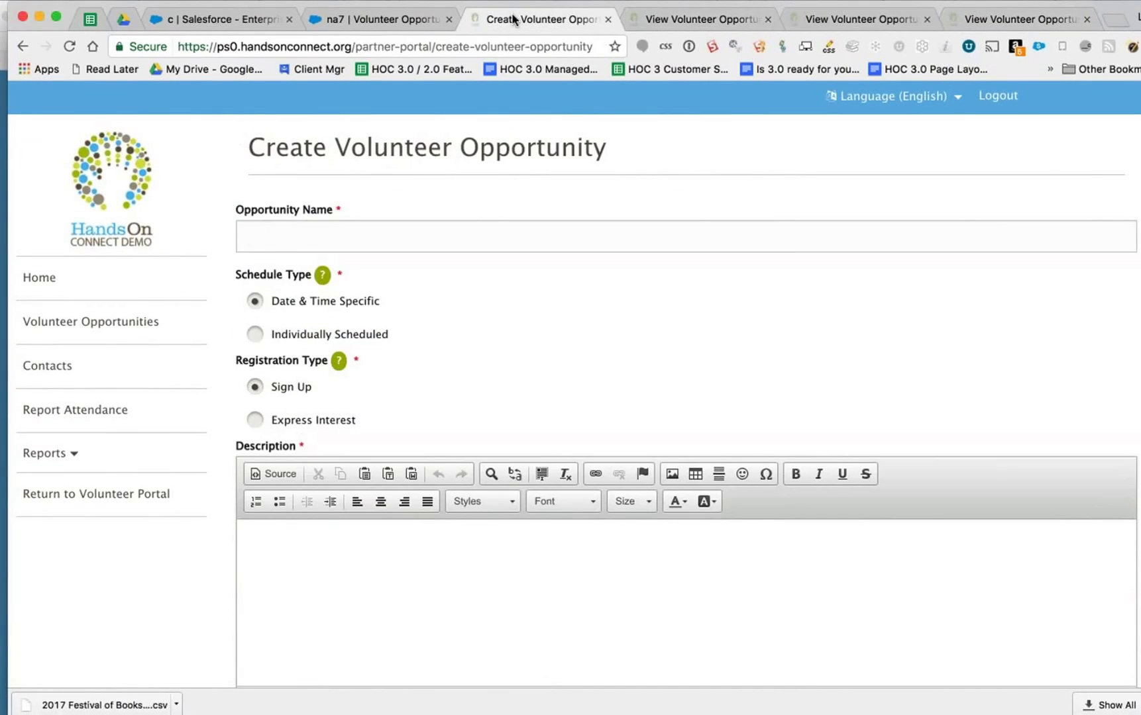
left_click(254, 335)
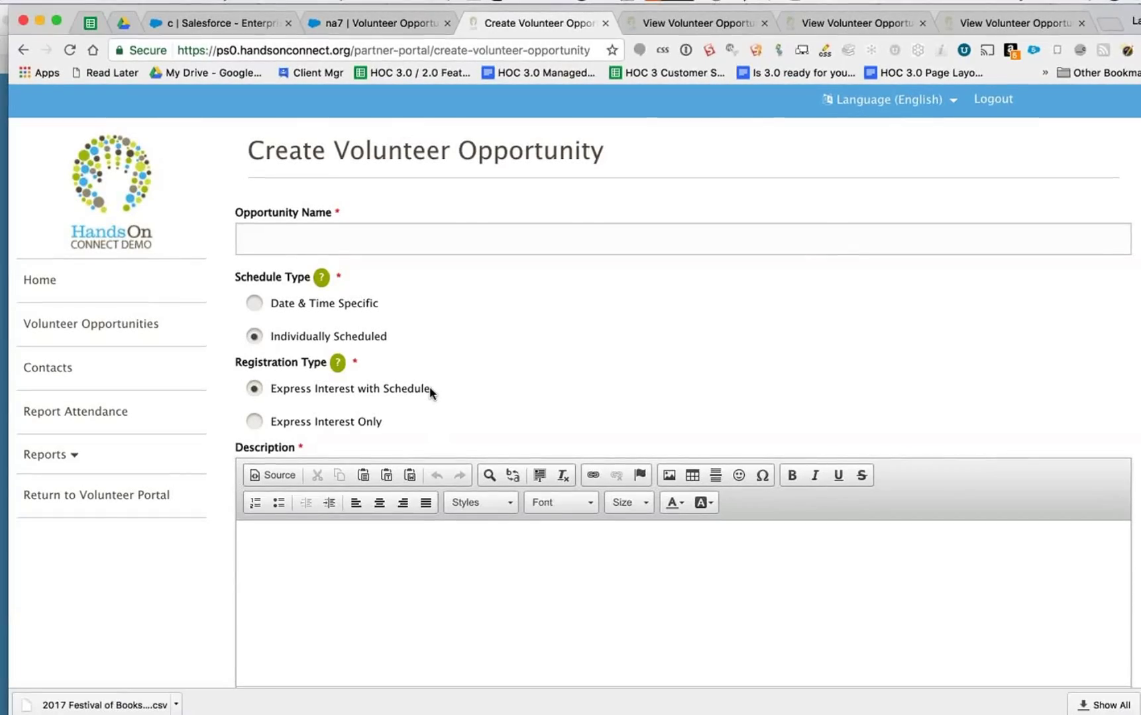
left_click(255, 426)
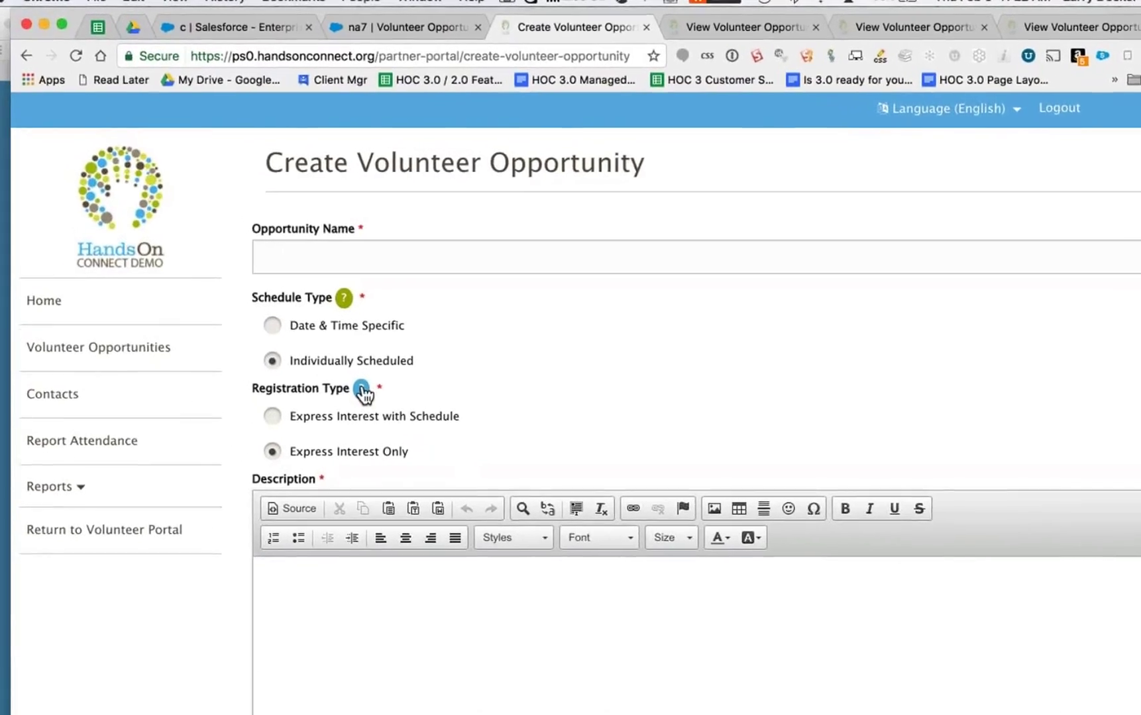
- Open the Registration Type help and highlight the explanation of Express Interest Only for reading
left_click(338, 364)
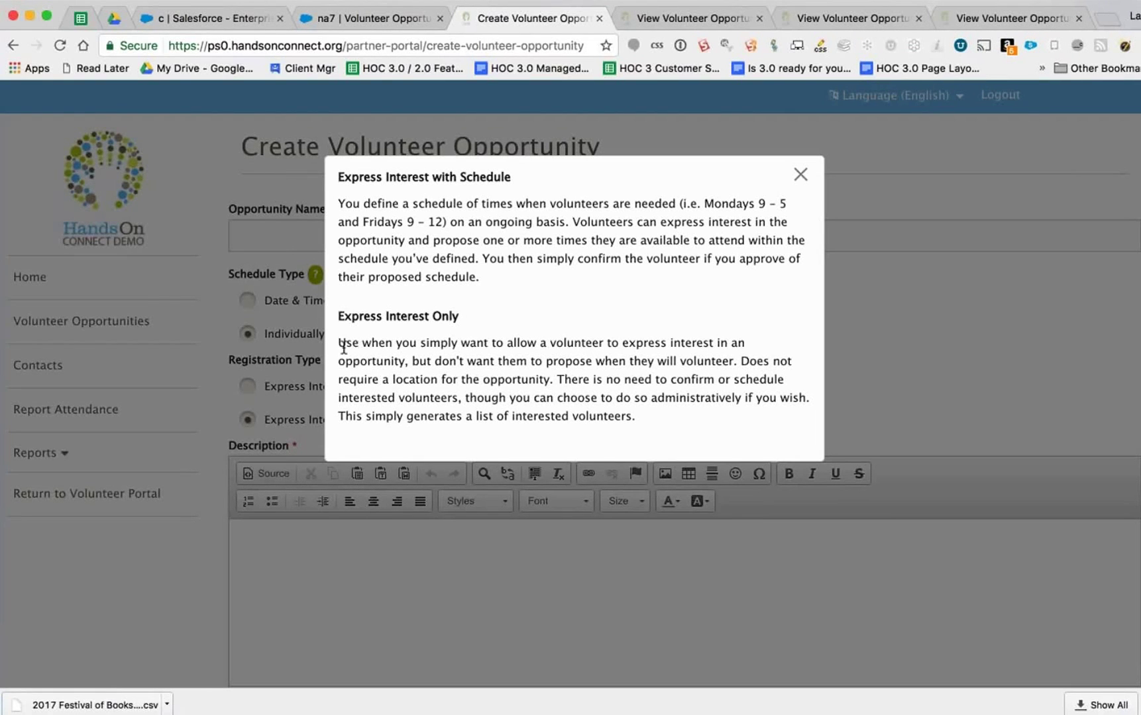
left_click_drag(339, 343, 647, 415)
left_click(648, 415)
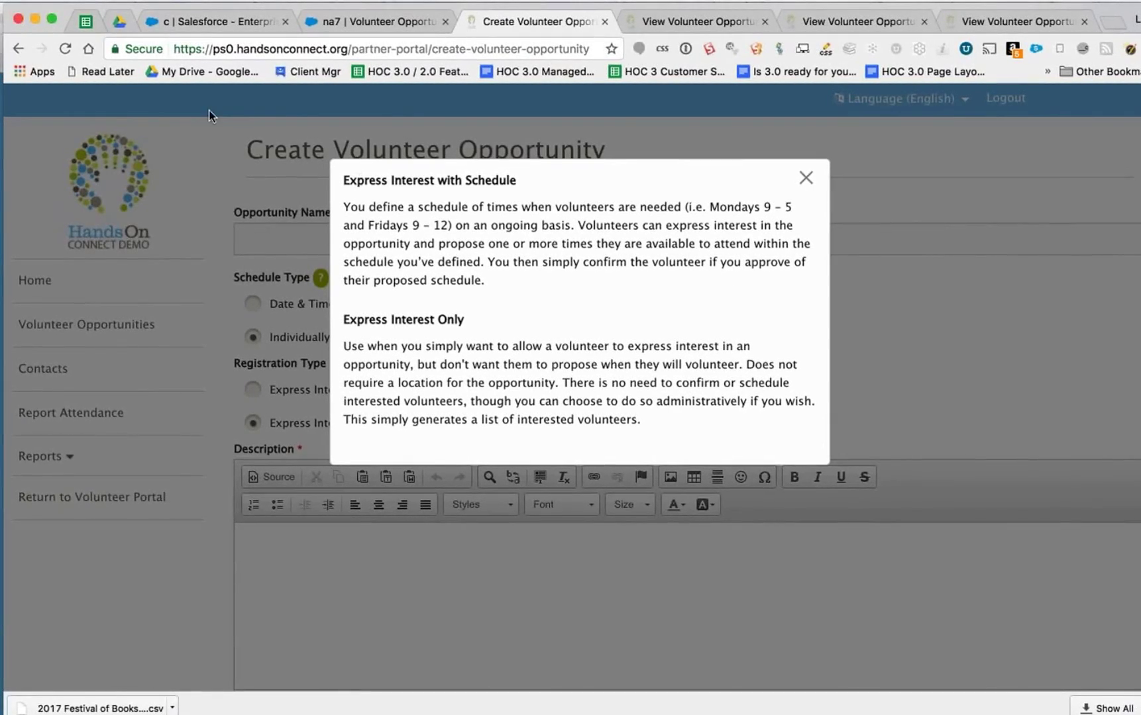
- Switch to Safari and examine the description and Express Interest section of the Hurricane Alfredo Recovery opportunity on the public site
left_click(1, 331)
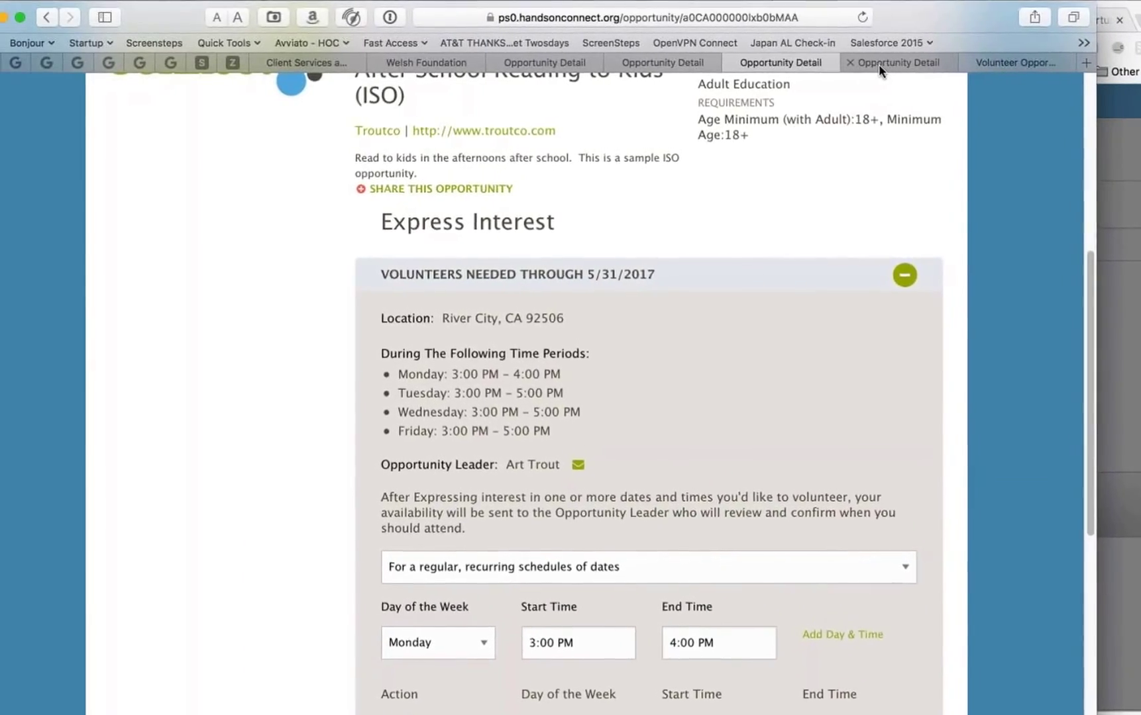
left_click(862, 66)
scroll(569, 397, "down", 5)
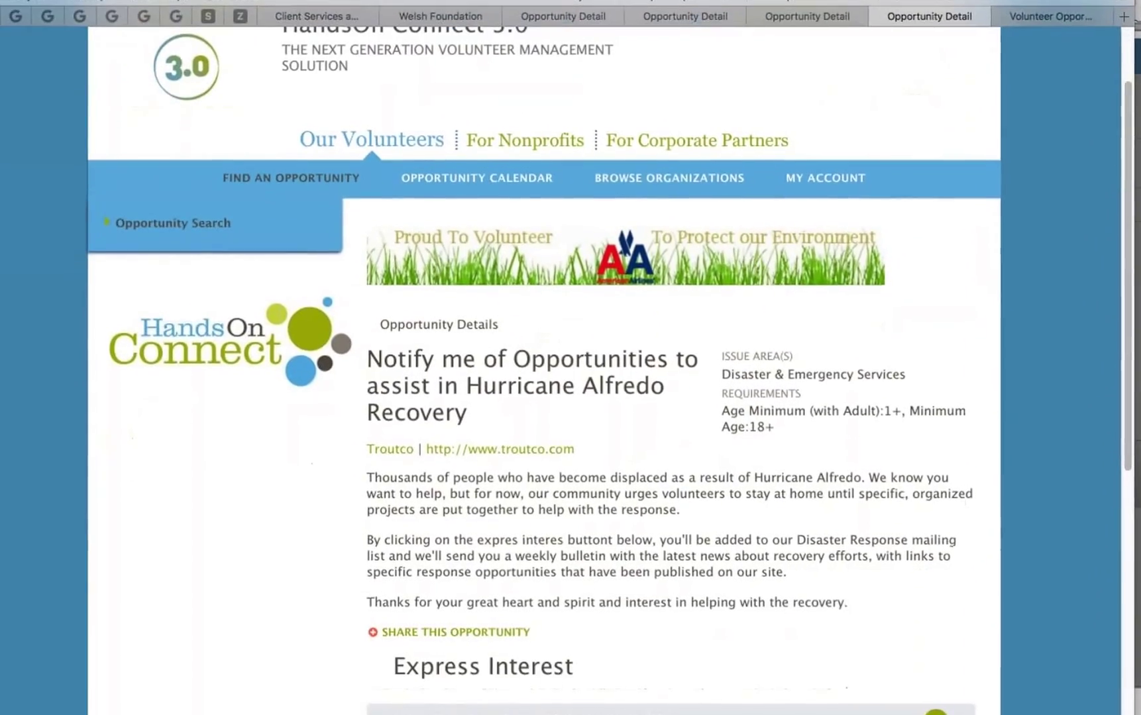
scroll(494, 325, "down", 2)
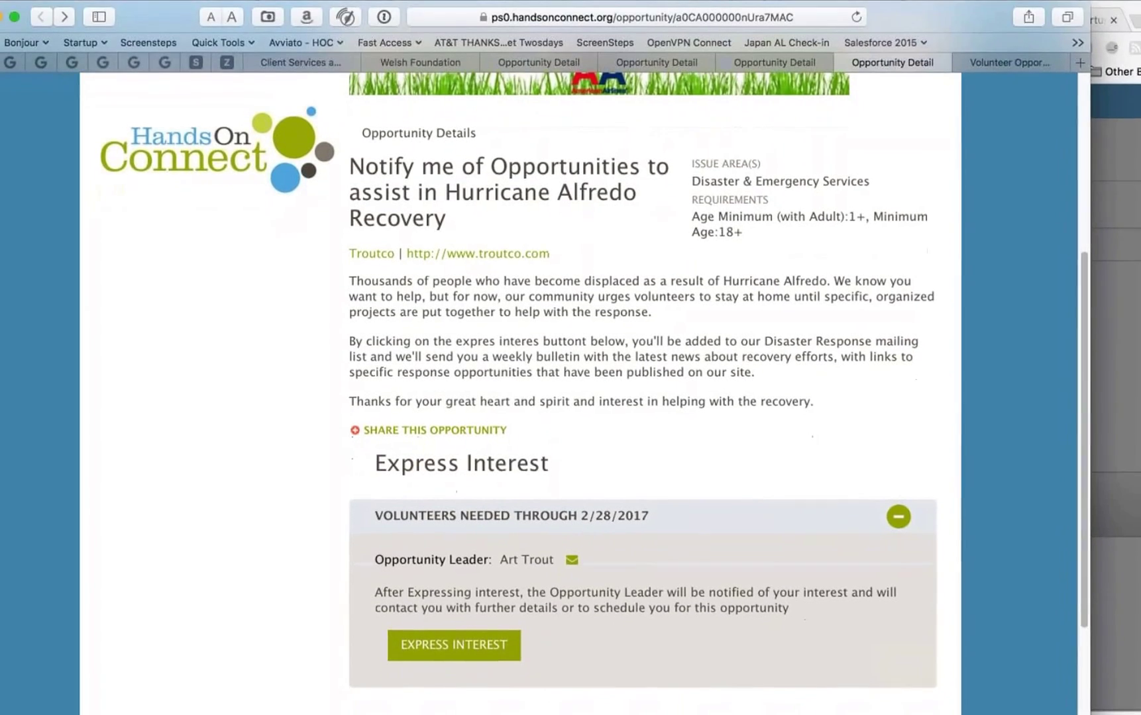
scroll(484, 347, "down", 2)
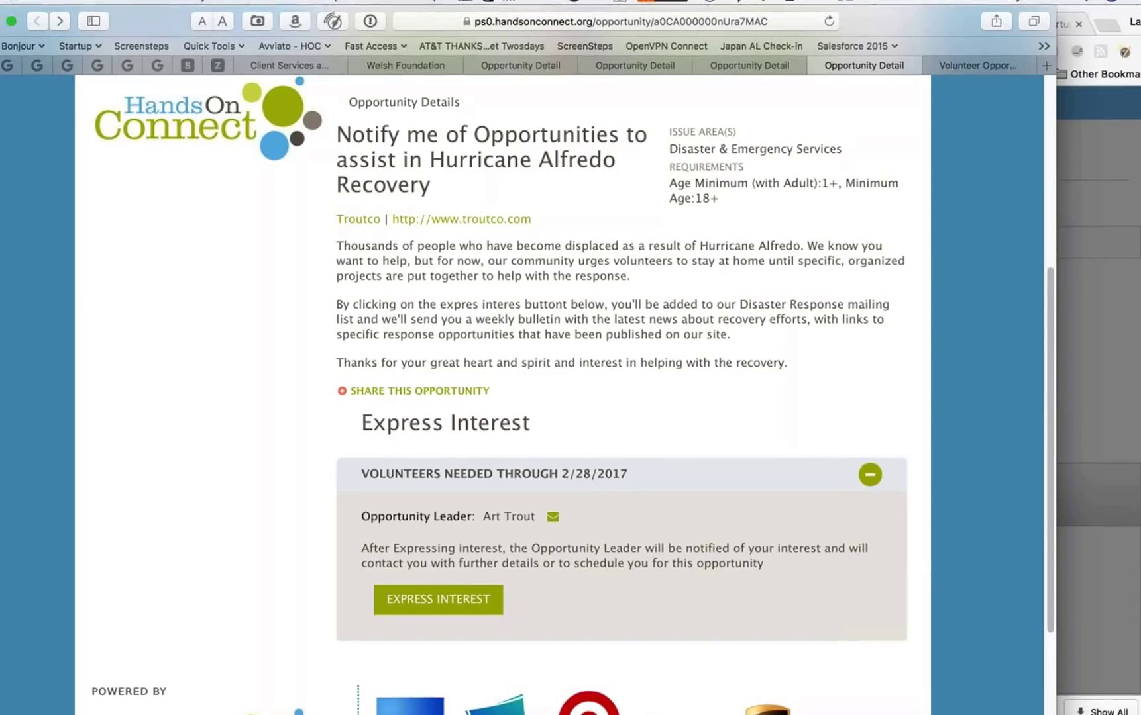
scroll(621, 396, "down", 1)
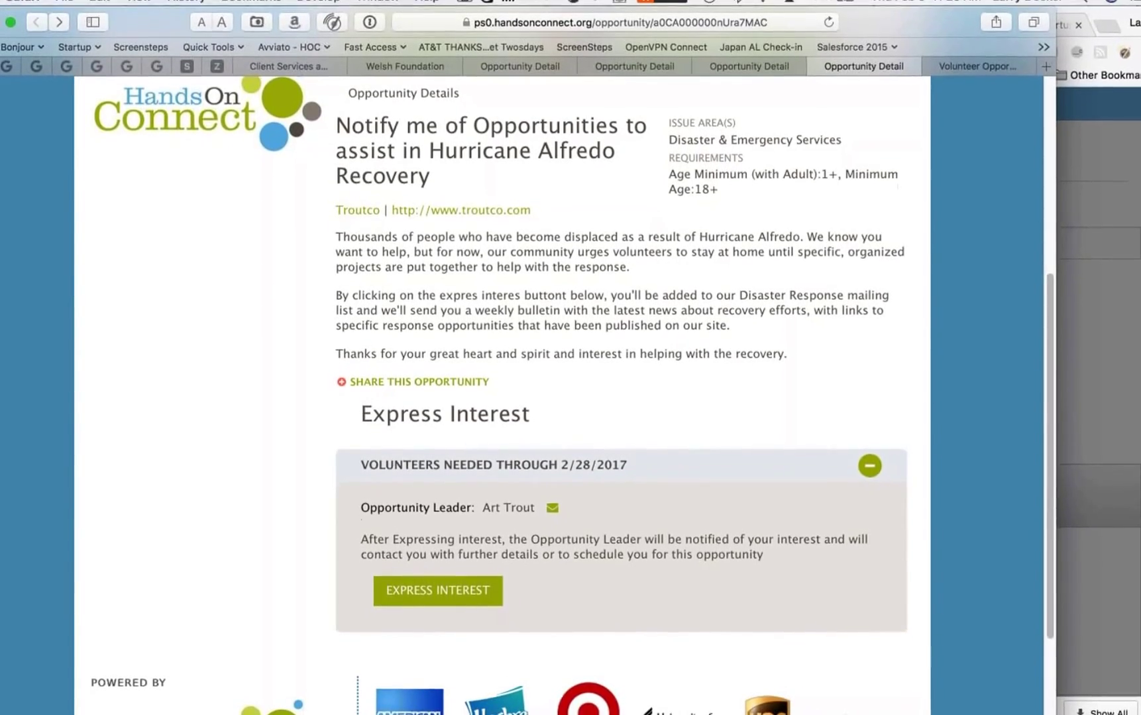
scroll(581, 430, "down", 5)
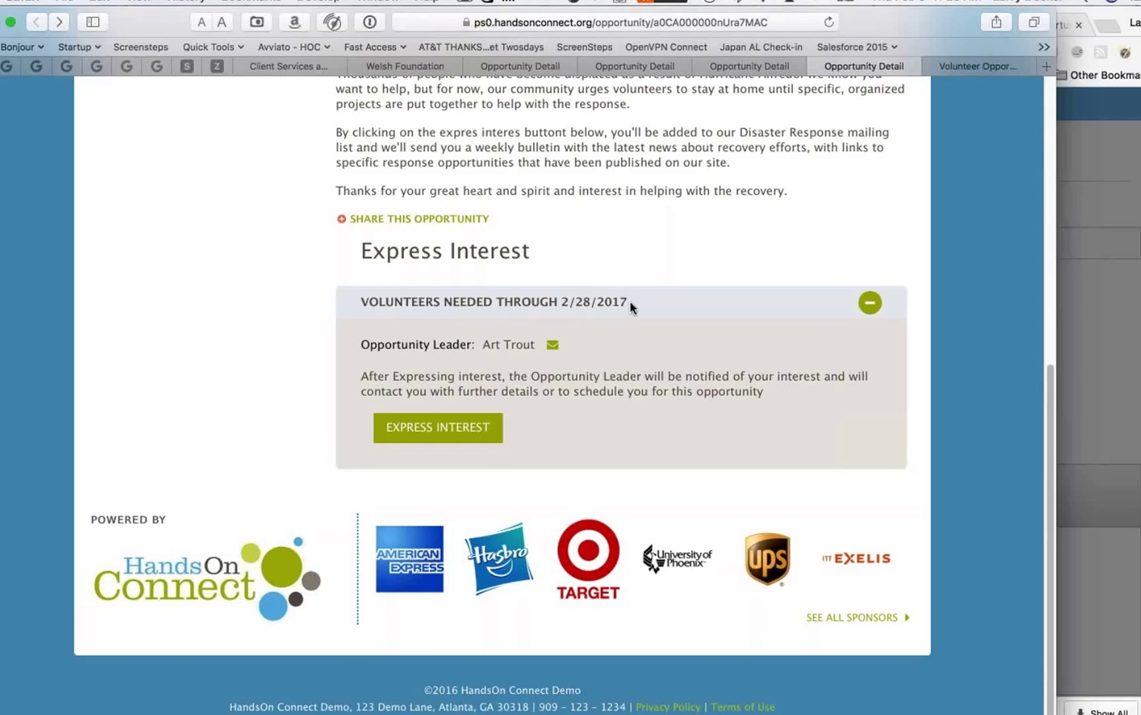
- Express interest in the Hurricane Alfredo Recovery opportunity and review the upcoming opportunities in the volunteer's account
left_click_drag(630, 303, 558, 302)
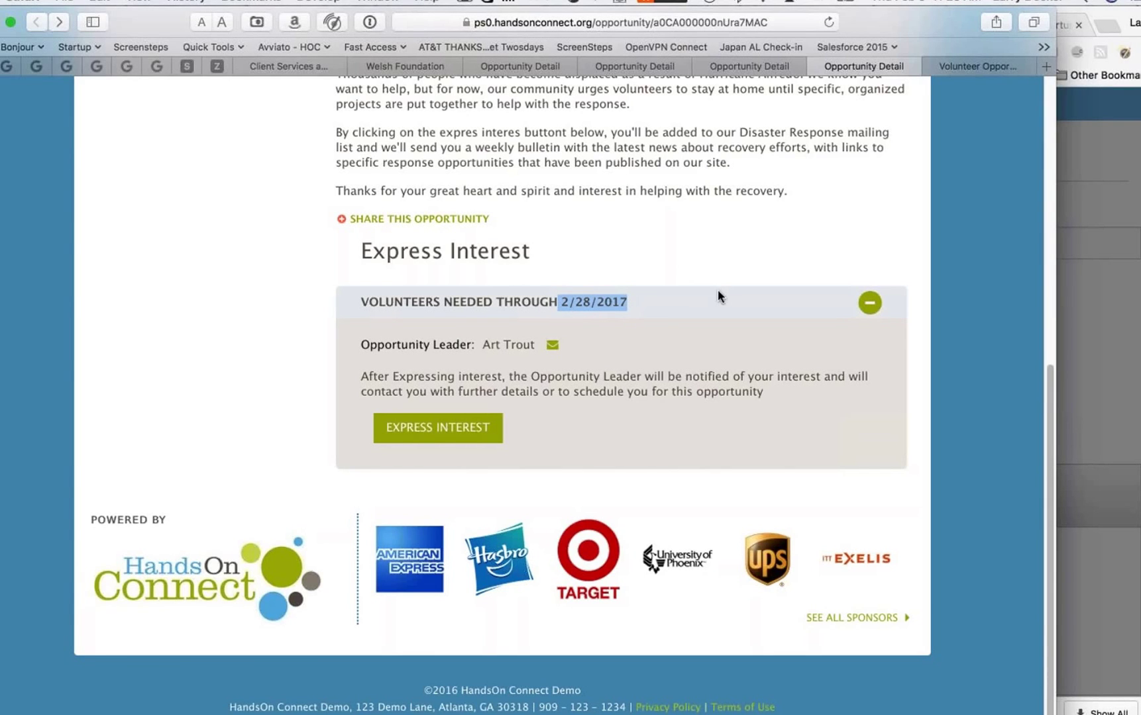
left_click(625, 447)
left_click(452, 435)
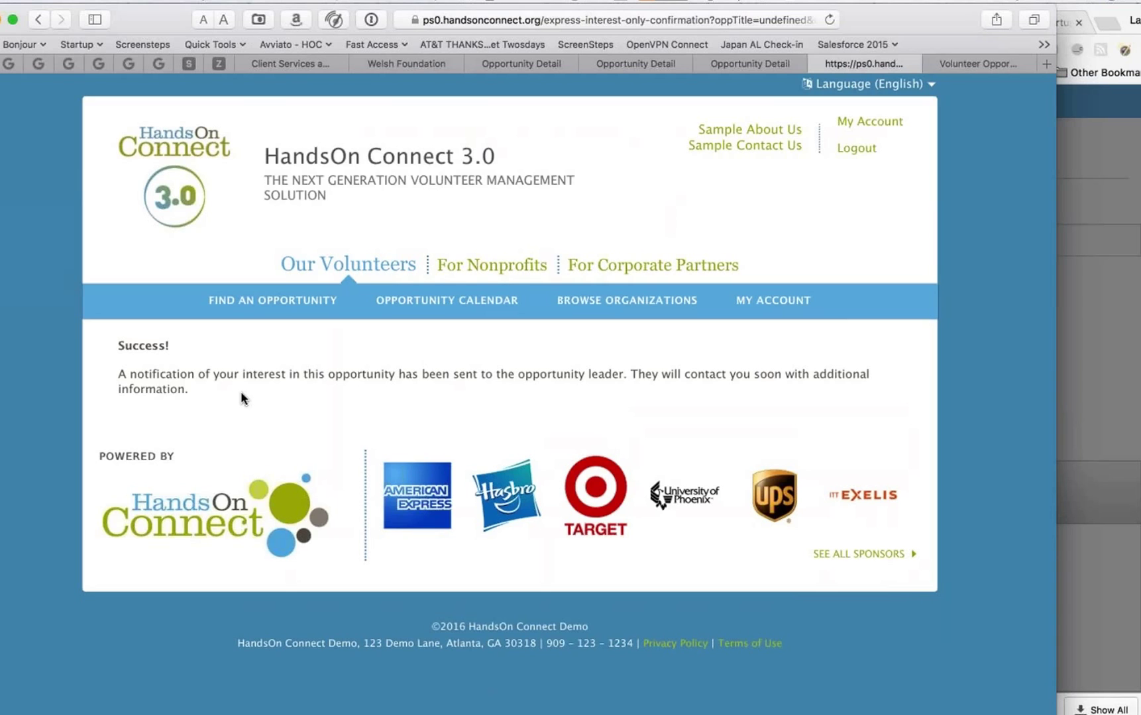
left_click(784, 311)
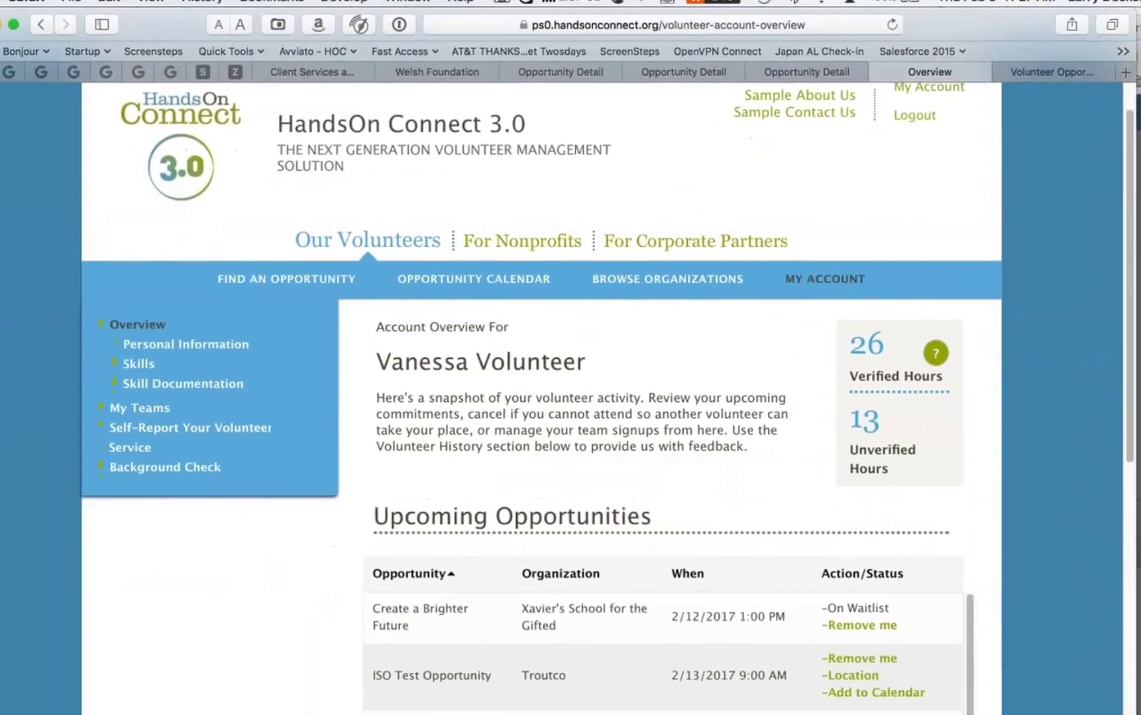
scroll(828, 397, "down", 5)
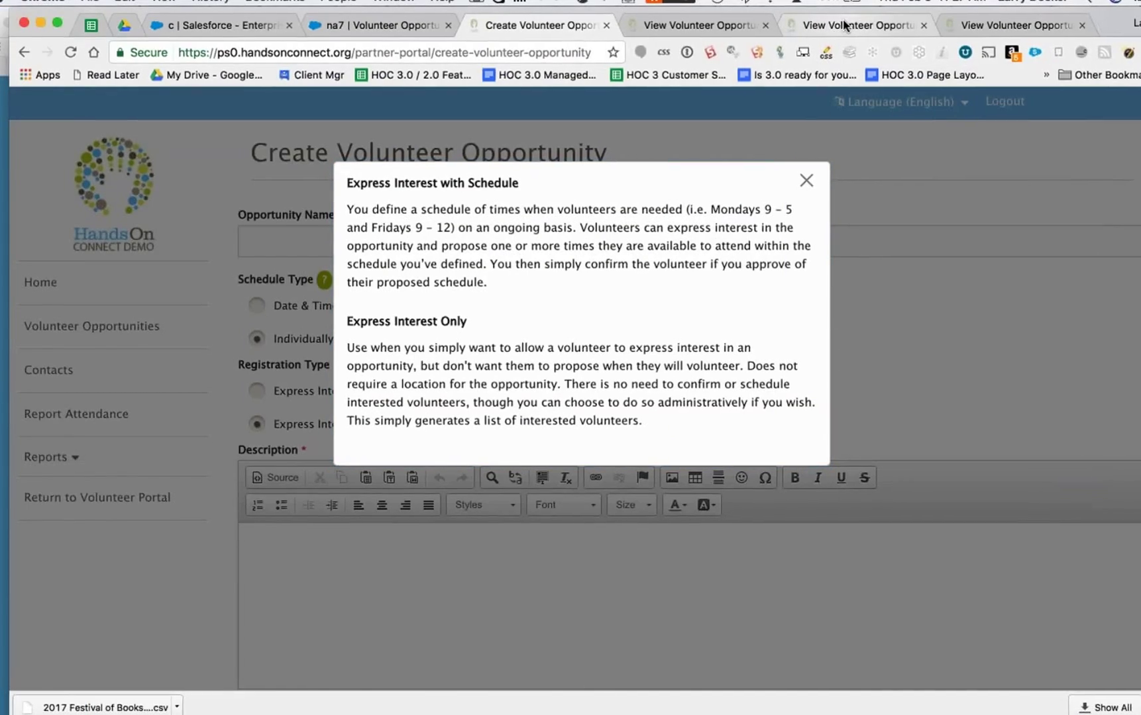
- Switch to Chrome and examine the Hurricane Alfredo Recovery opportunity's details, connections and occurrences in the partner portal
left_click(843, 25)
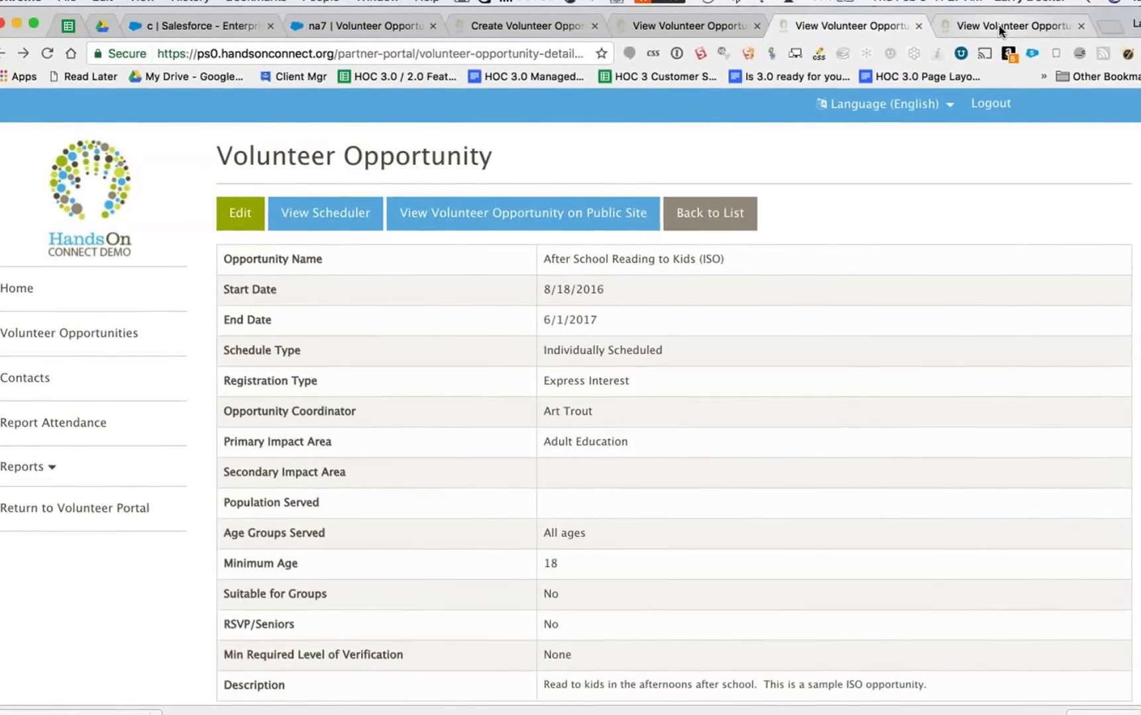
left_click(998, 25)
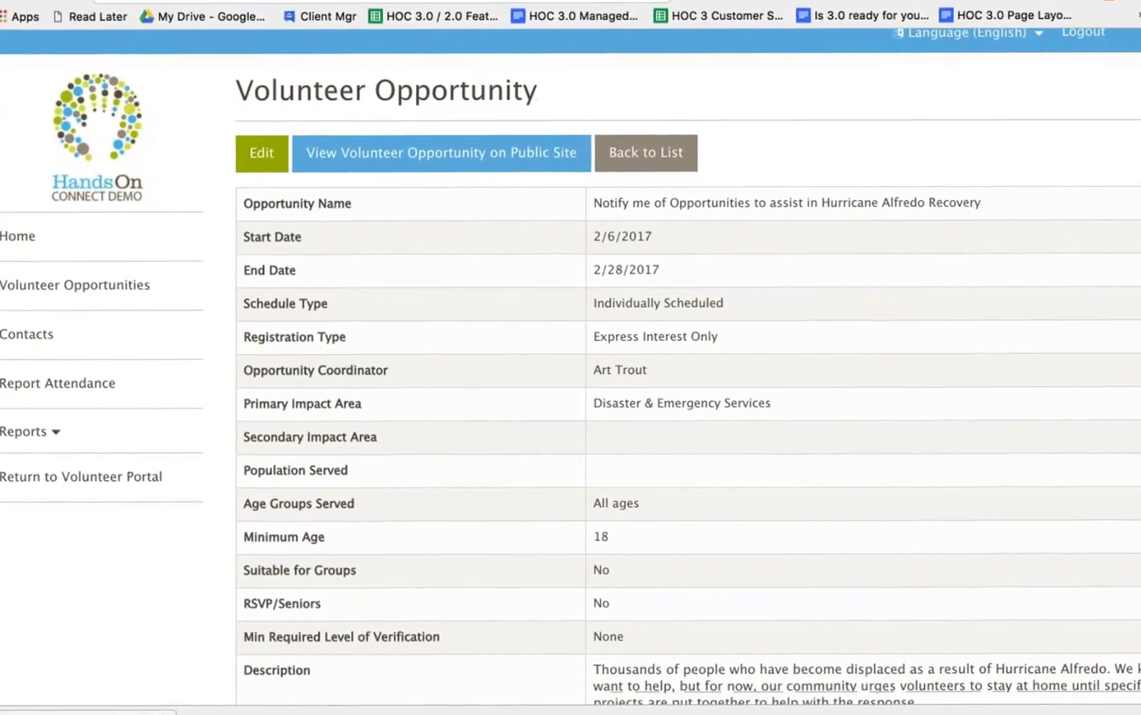
scroll(715, 337, "down", 10)
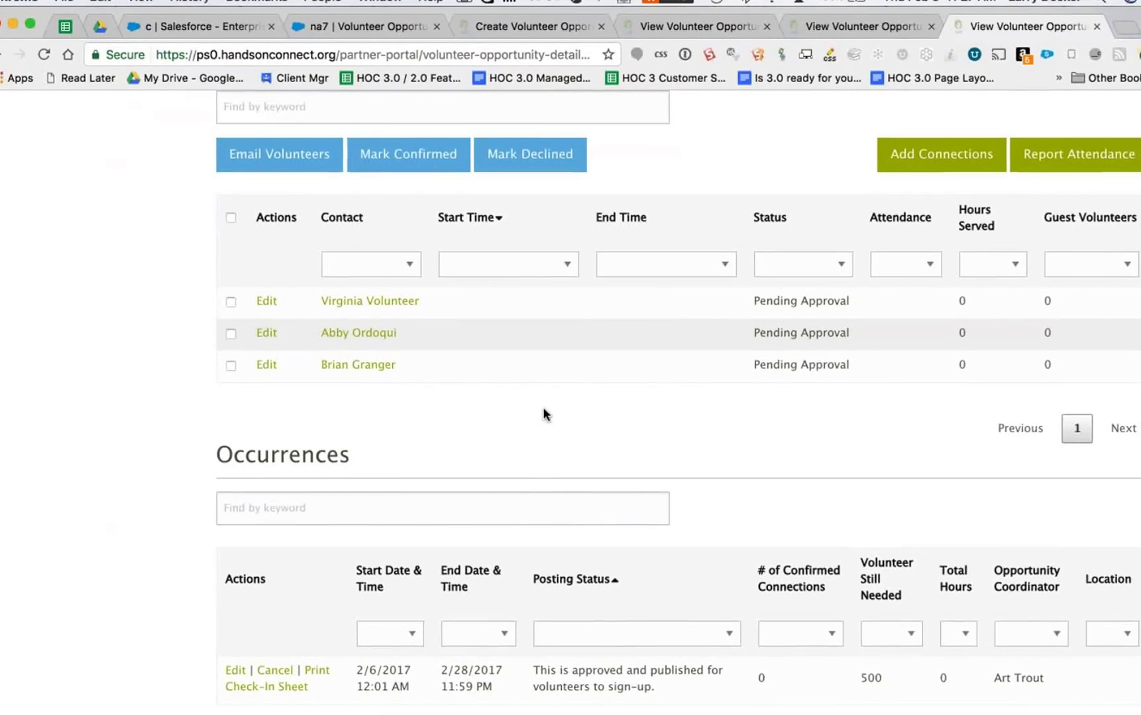
scroll(542, 397, "up", 2)
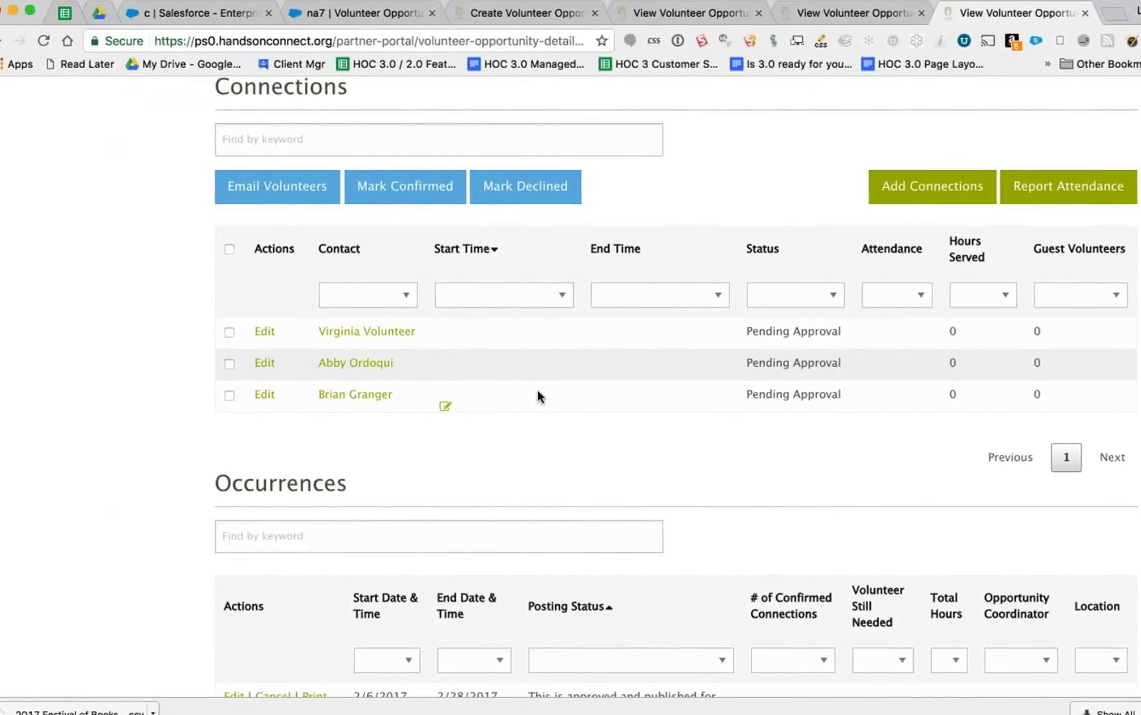
scroll(538, 391, "up", 1)
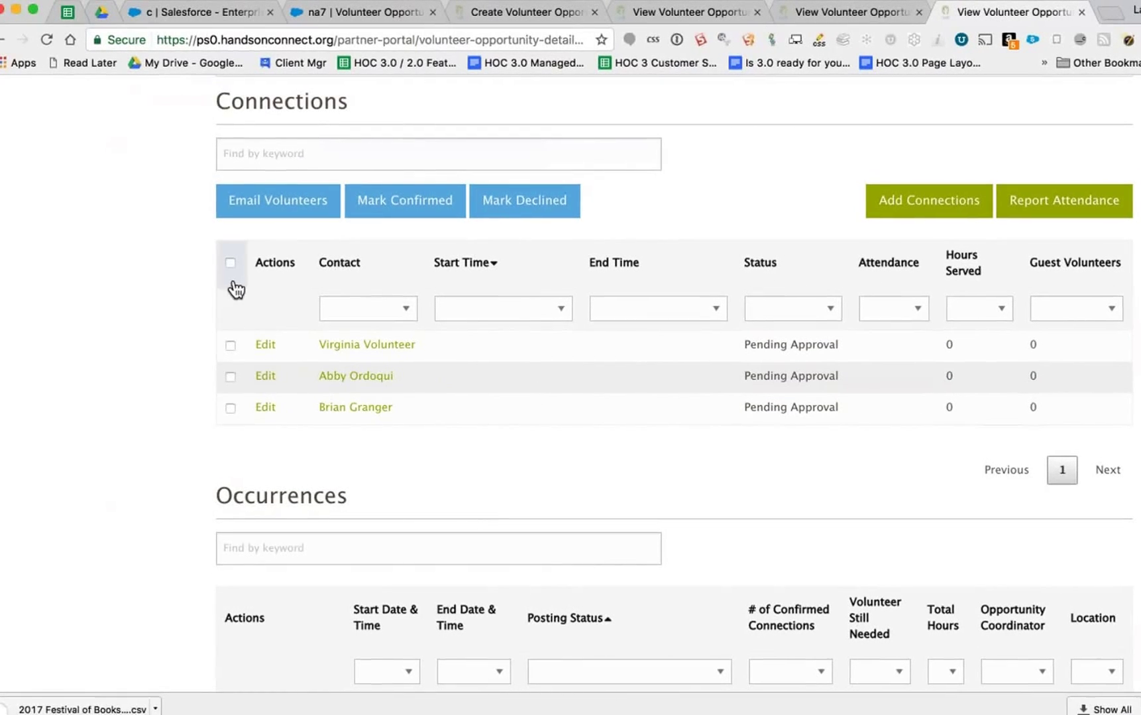
- Select all of the opportunity's connections, preview the default email addressed to them, and close it without sending
left_click(229, 262)
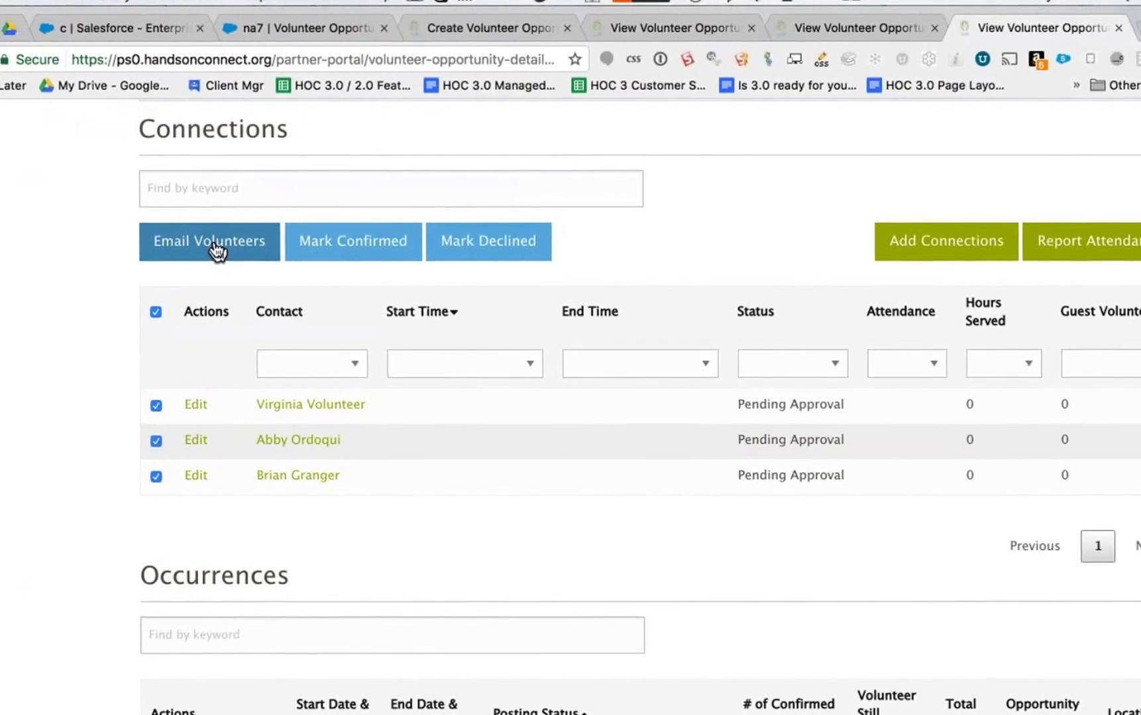
left_click(217, 248)
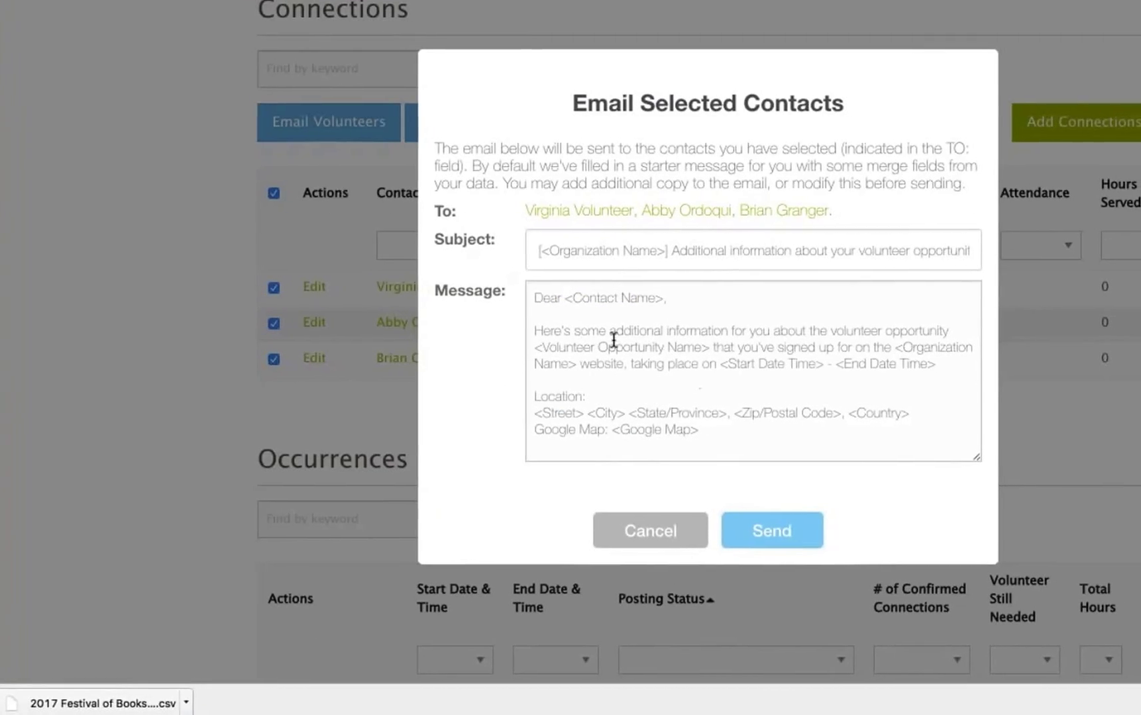
left_click_drag(516, 467, 549, 500)
left_click_drag(632, 437, 628, 429)
left_click(633, 412)
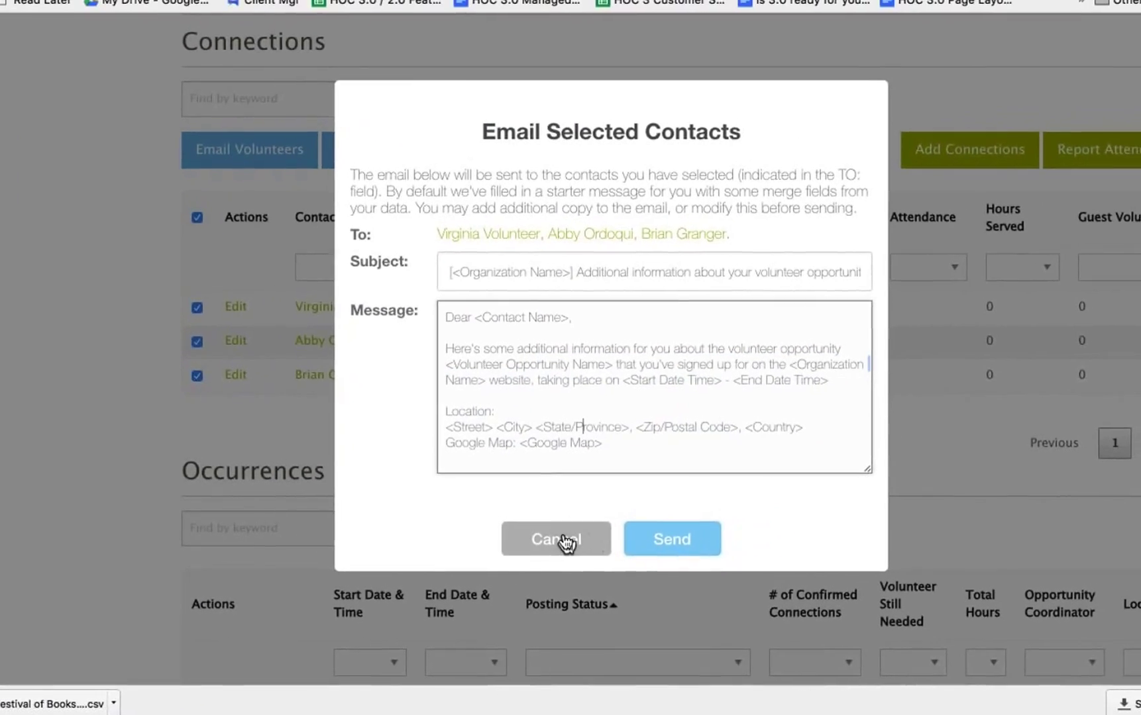
left_click(567, 541)
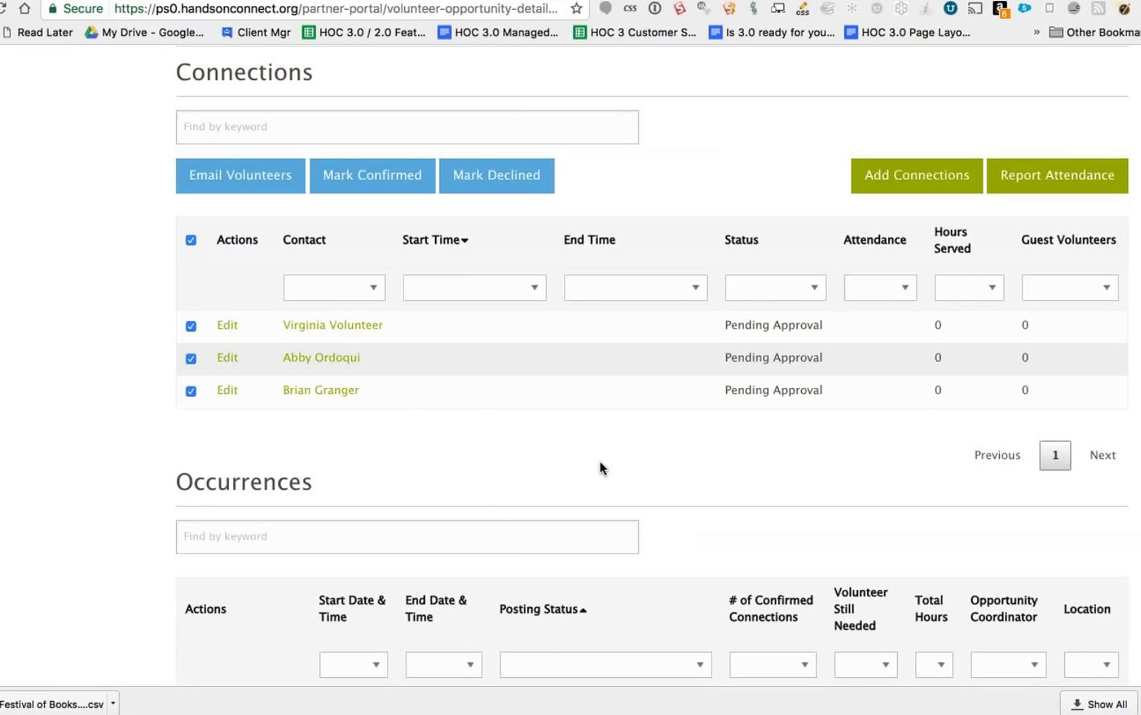
- Try to mark only the first listed connection as confirmed and clear its selection
left_click(191, 391)
left_click(190, 358)
left_click(192, 327)
left_click(190, 325)
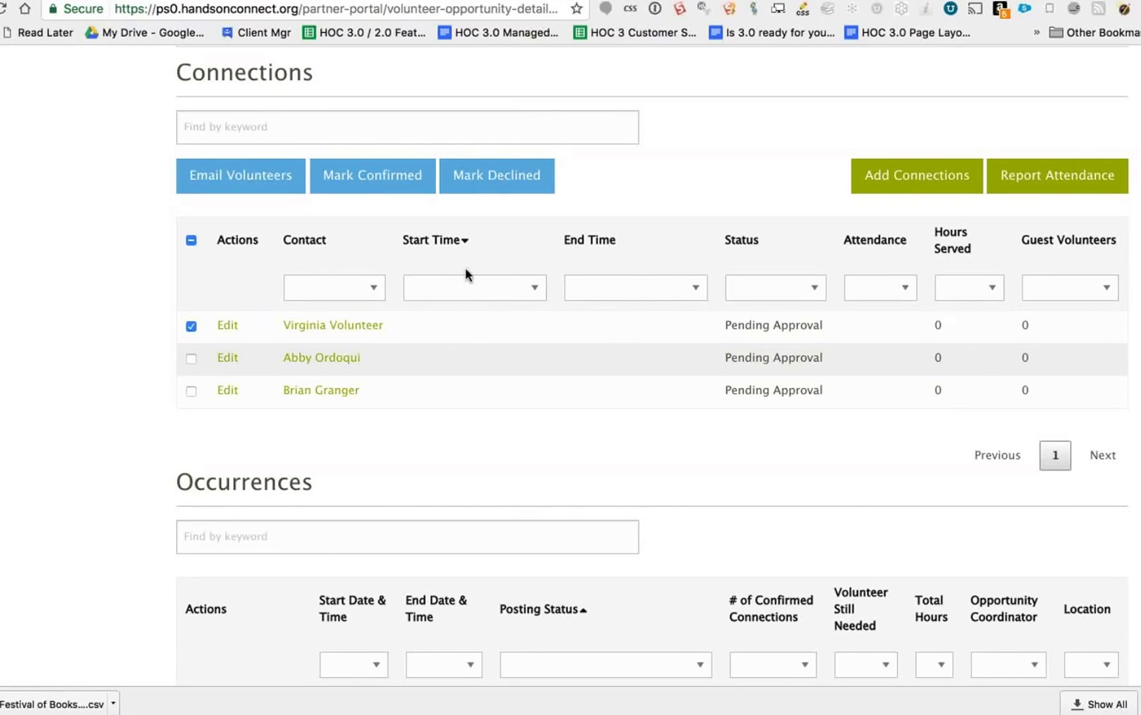
left_click(399, 179)
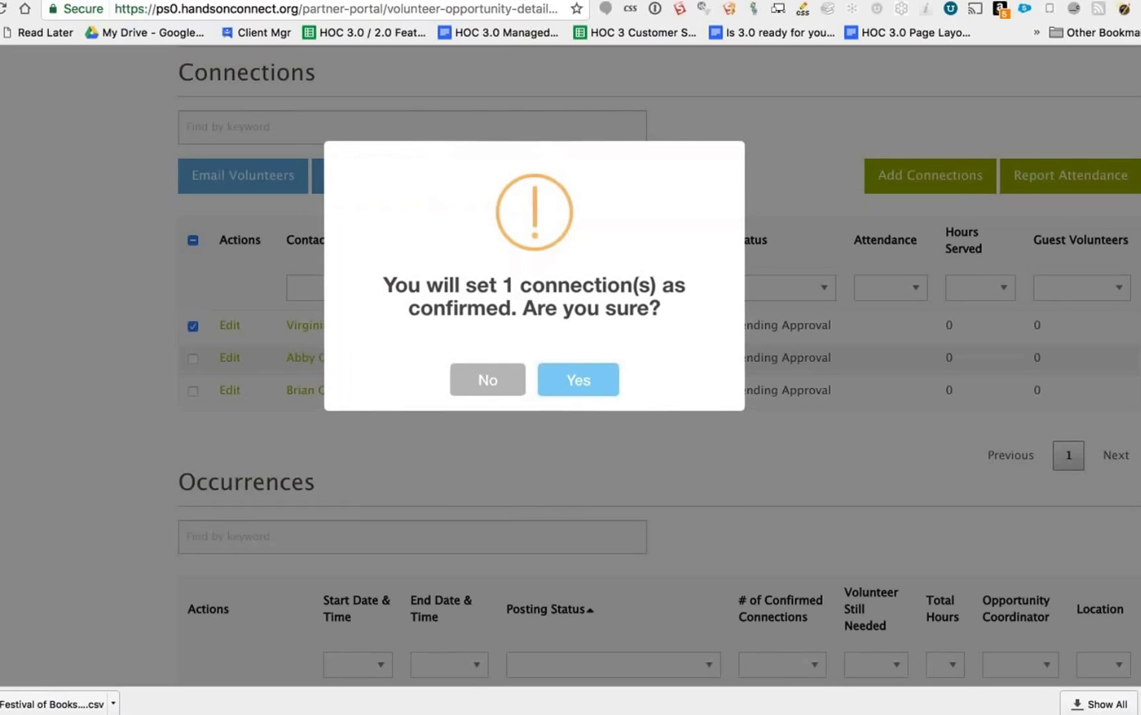
left_click(571, 388)
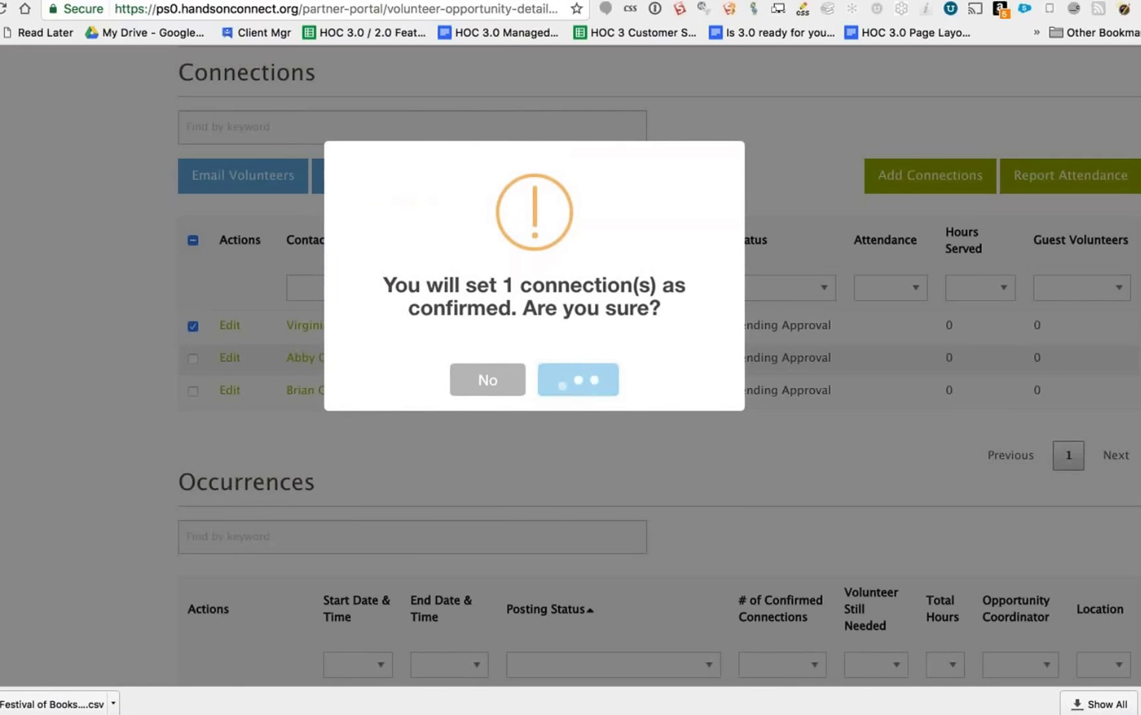
left_click(543, 379)
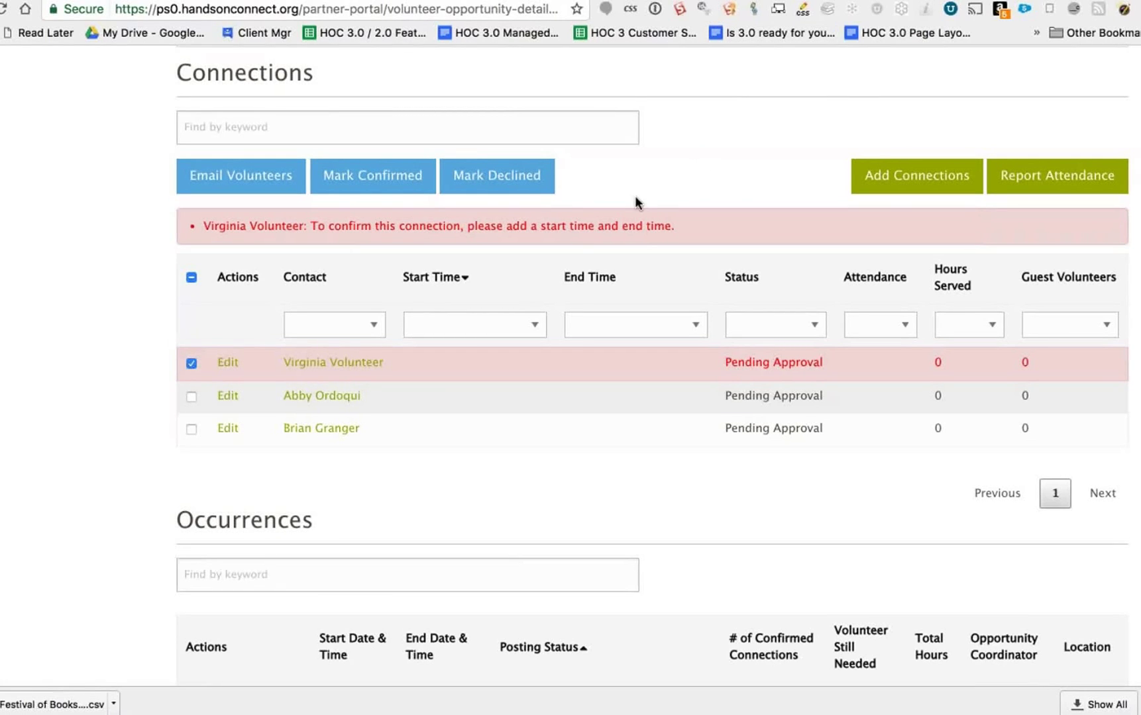
left_click(344, 127)
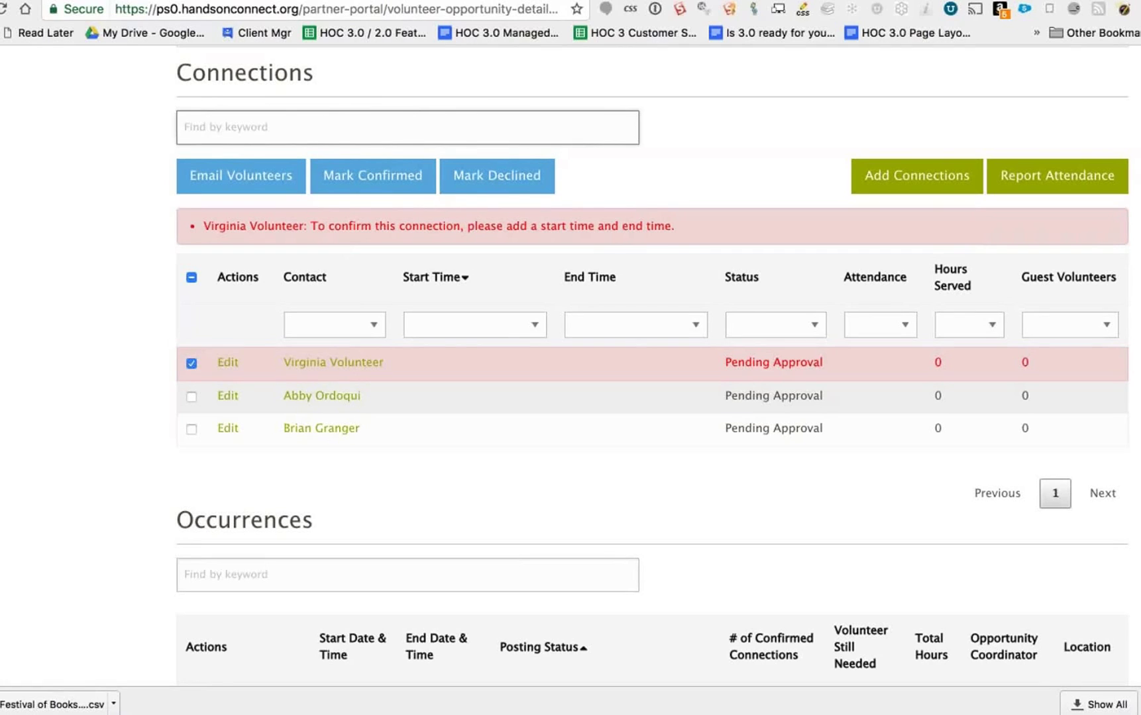
left_click(191, 364)
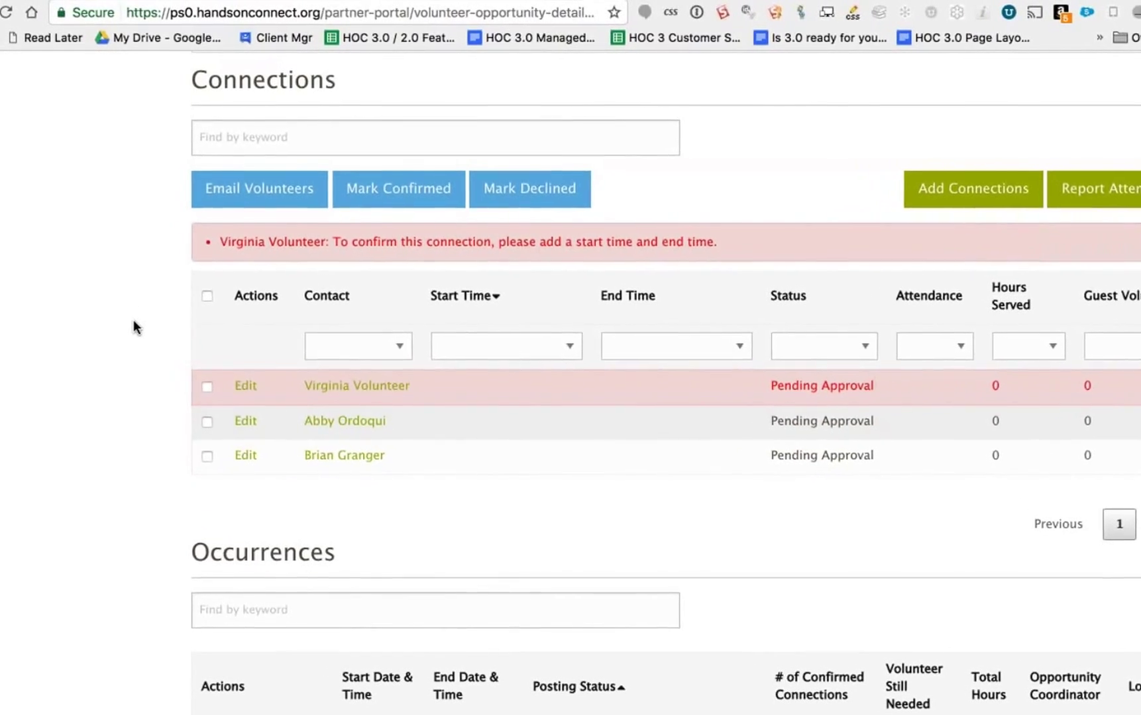
- Return to the Create Volunteer Opportunity form and close the Registration Type help
scroll(135, 323, "up", 5)
scroll(141, 331, "up", 10)
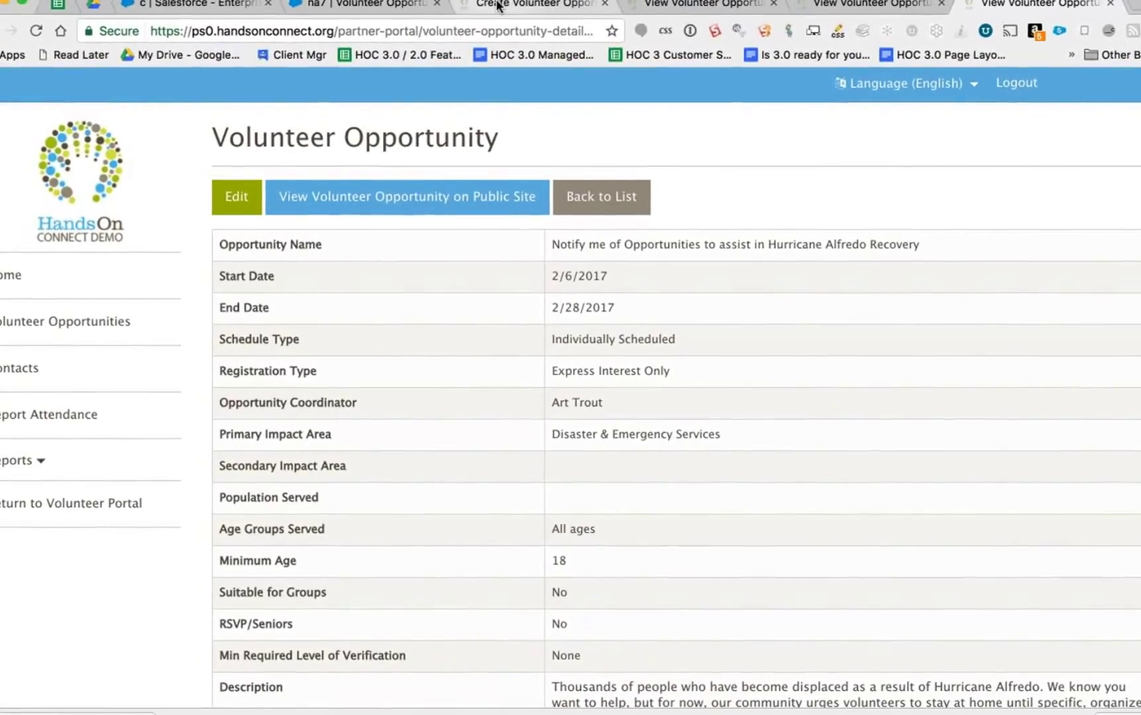
left_click(494, 5)
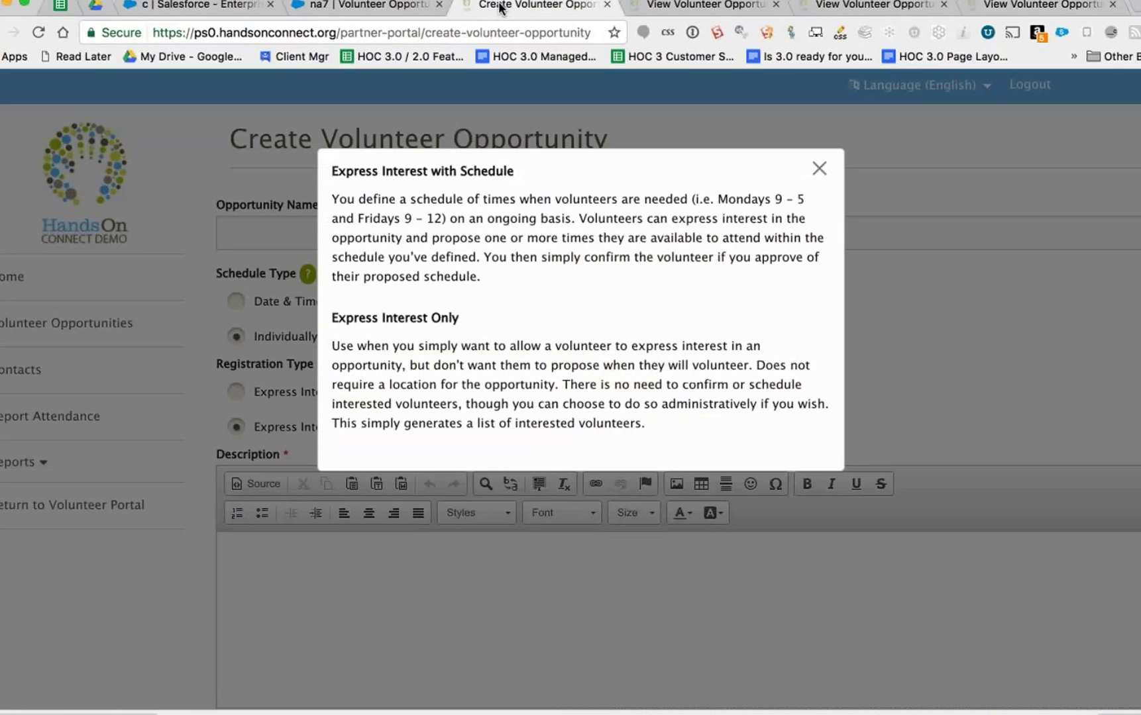
left_click(820, 170)
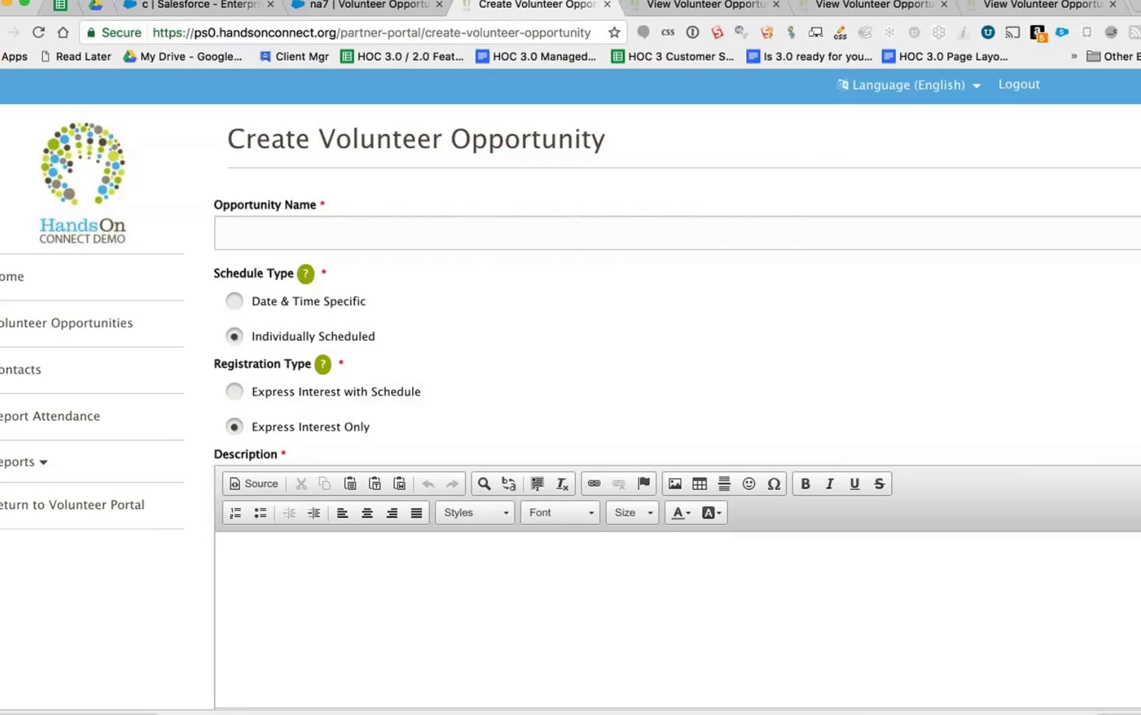
- Set the schedule type to Date & Time Specific and name the opportunity "Are you interested in becoming a nonprofit board member?"
left_click(398, 241)
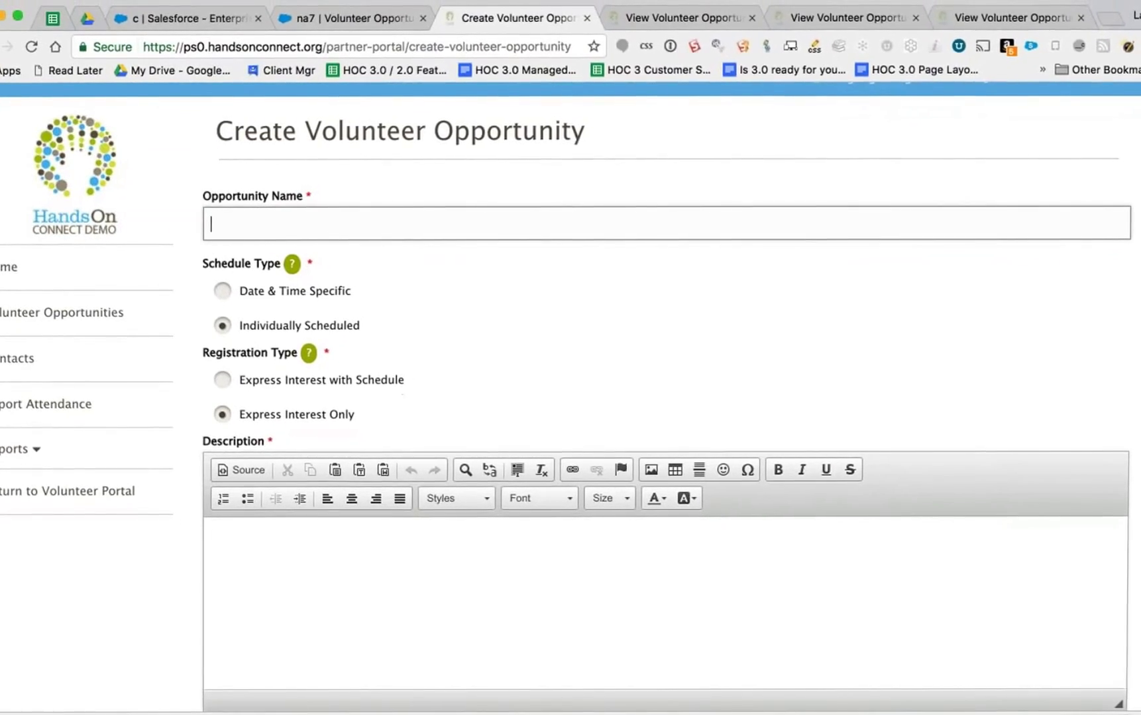
left_click(223, 290)
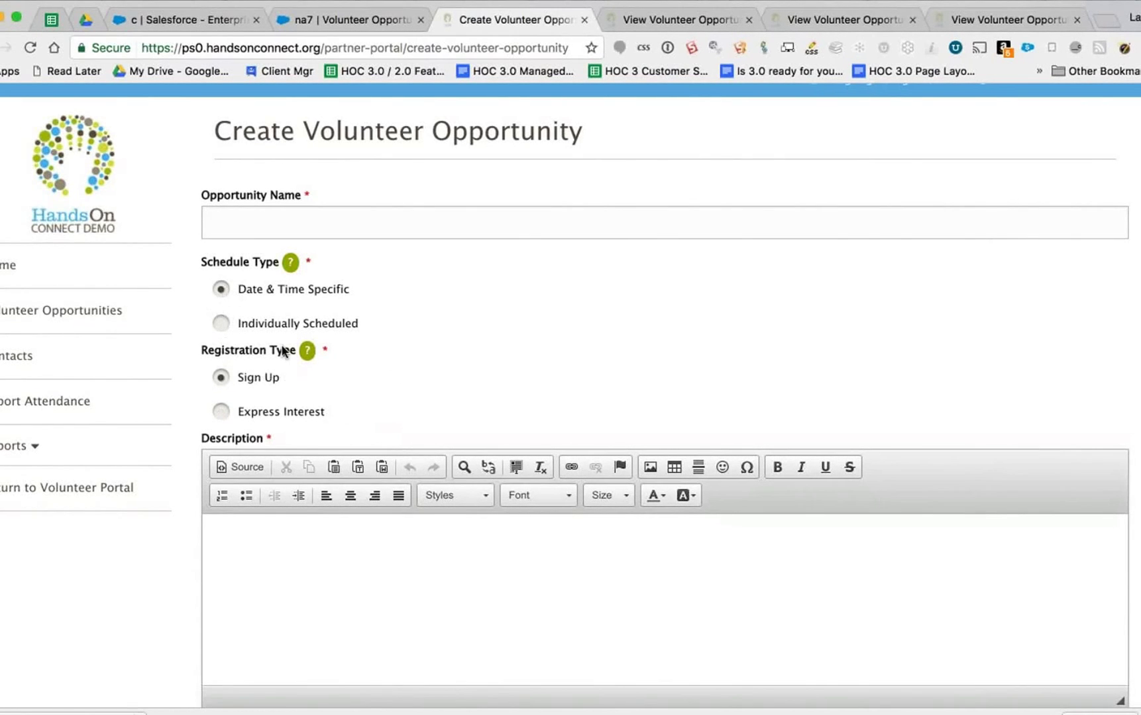
left_click(298, 226)
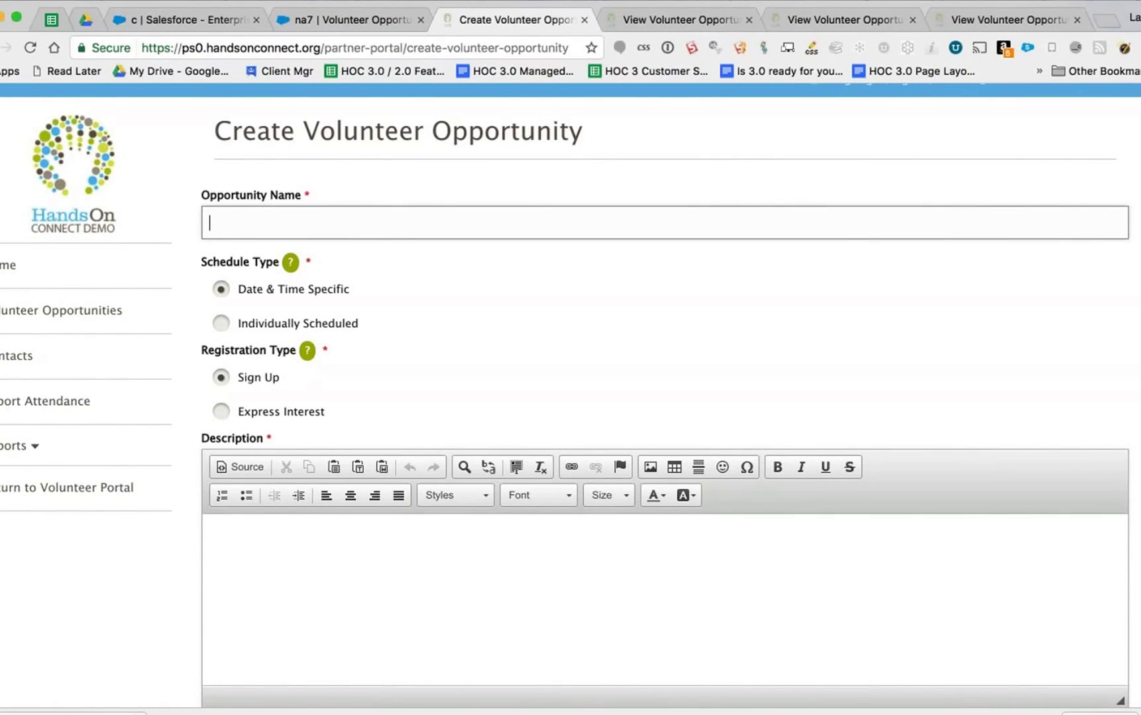
type("Are you interested in becoming ")
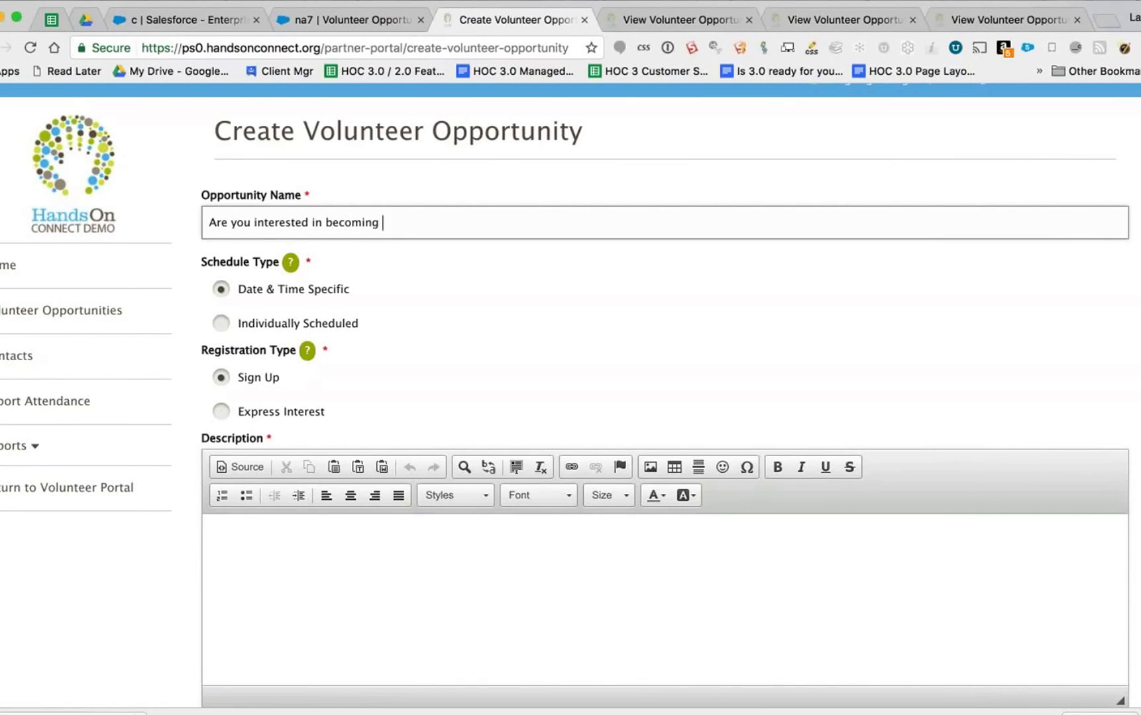
type("a nonprofit board member")
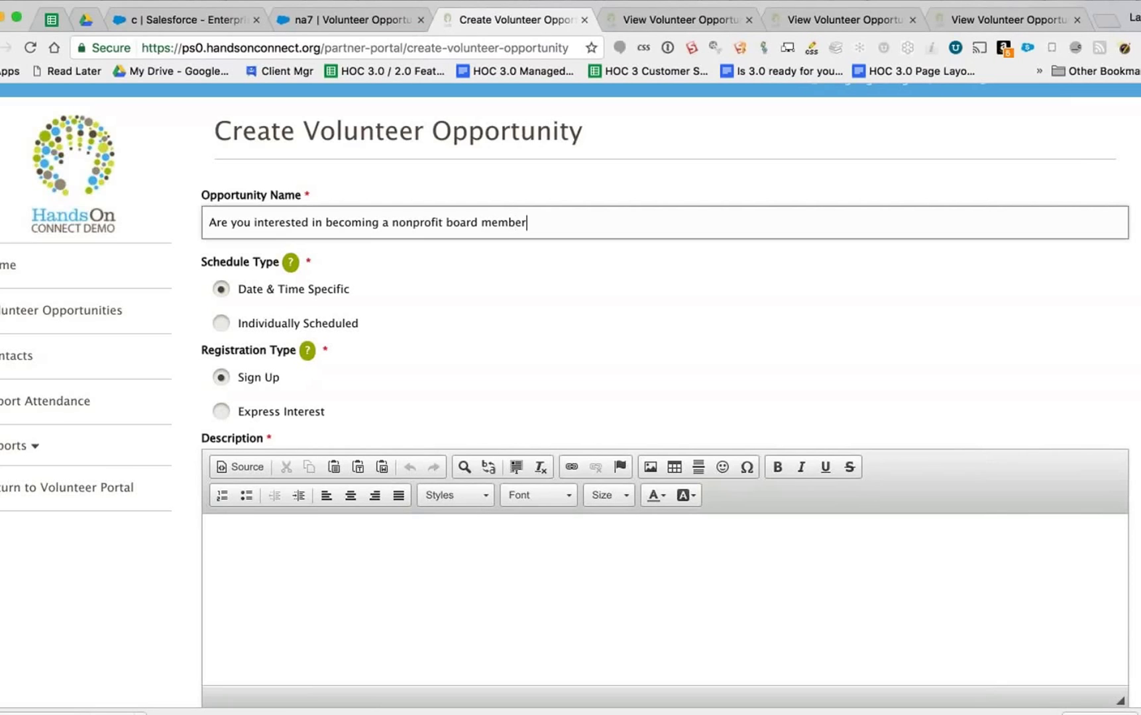
type("?")
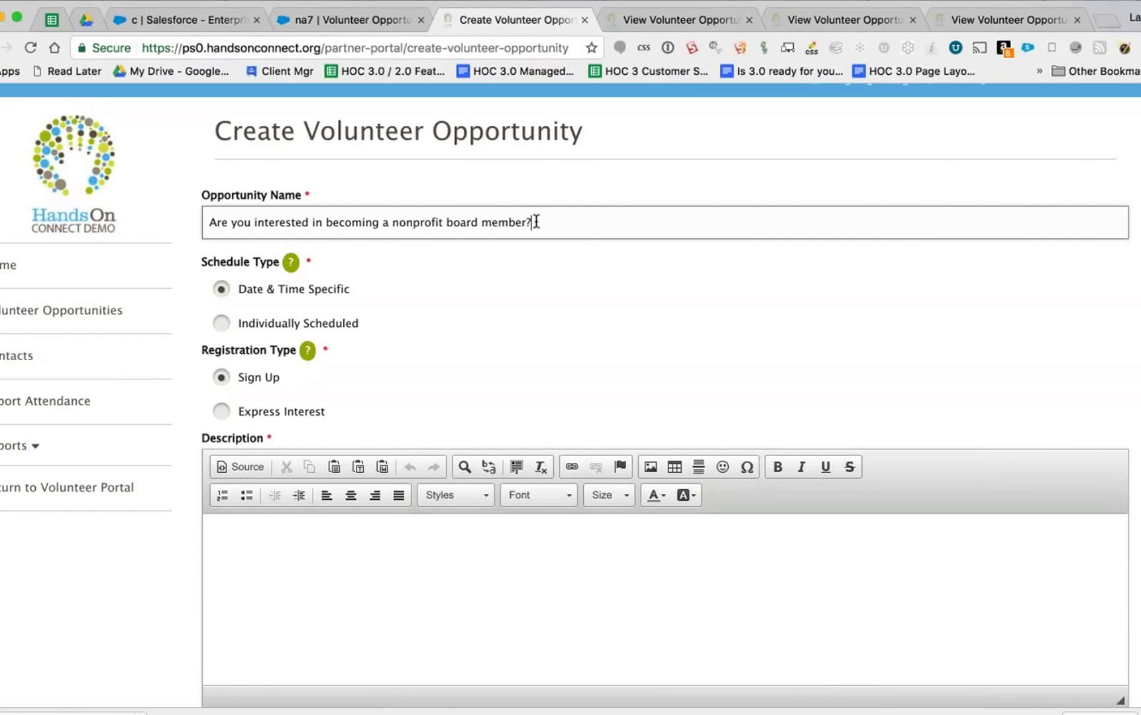
- Set the schedule type to Individually Scheduled and the registration type to Express Interest Only for the board member opportunity
left_click(222, 323)
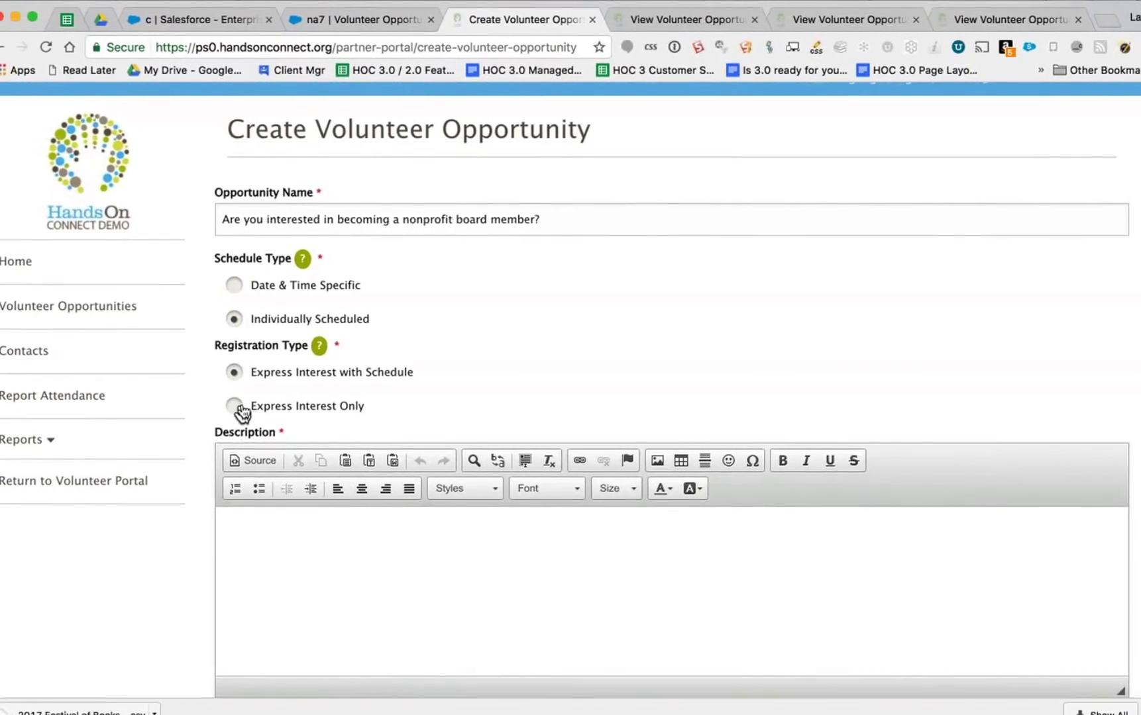
left_click(231, 406)
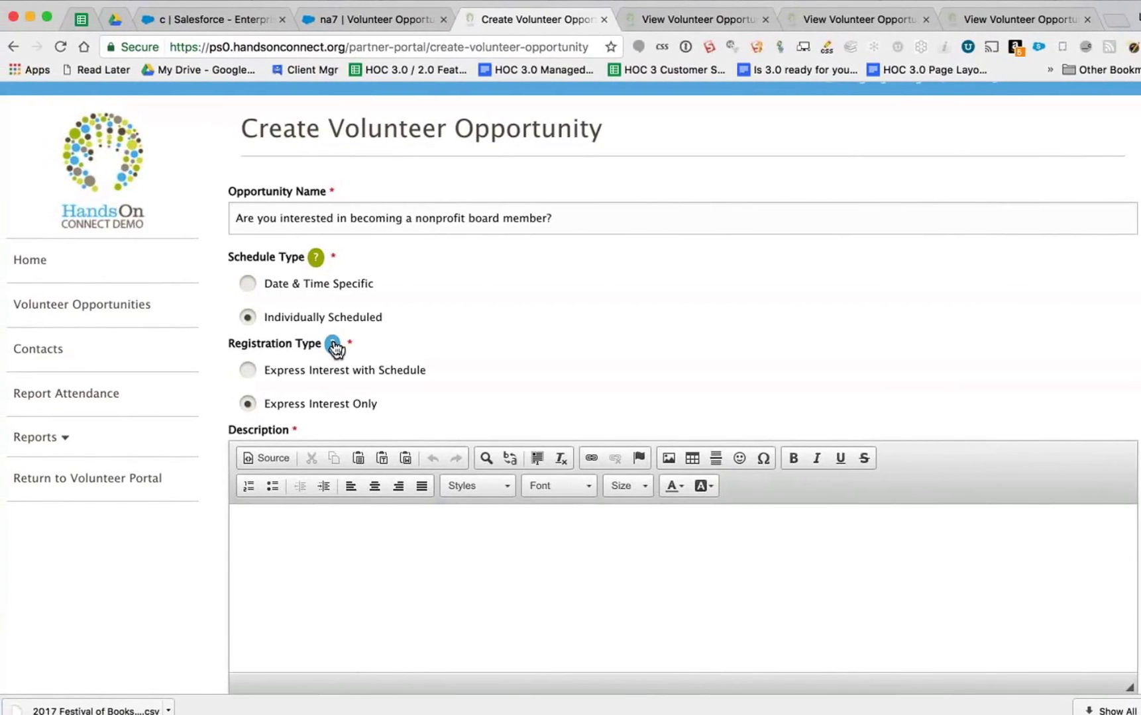
- Read the help for the registration types and for the schedule types, closing each explanation
left_click(332, 347)
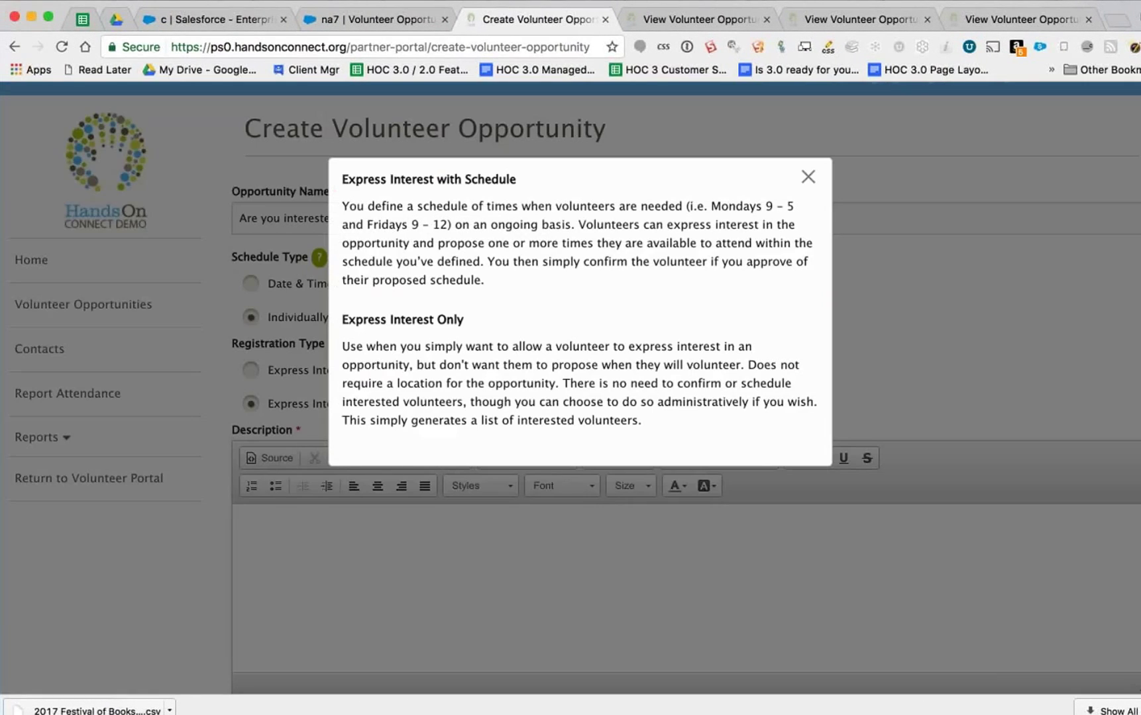
left_click(808, 177)
left_click(323, 261)
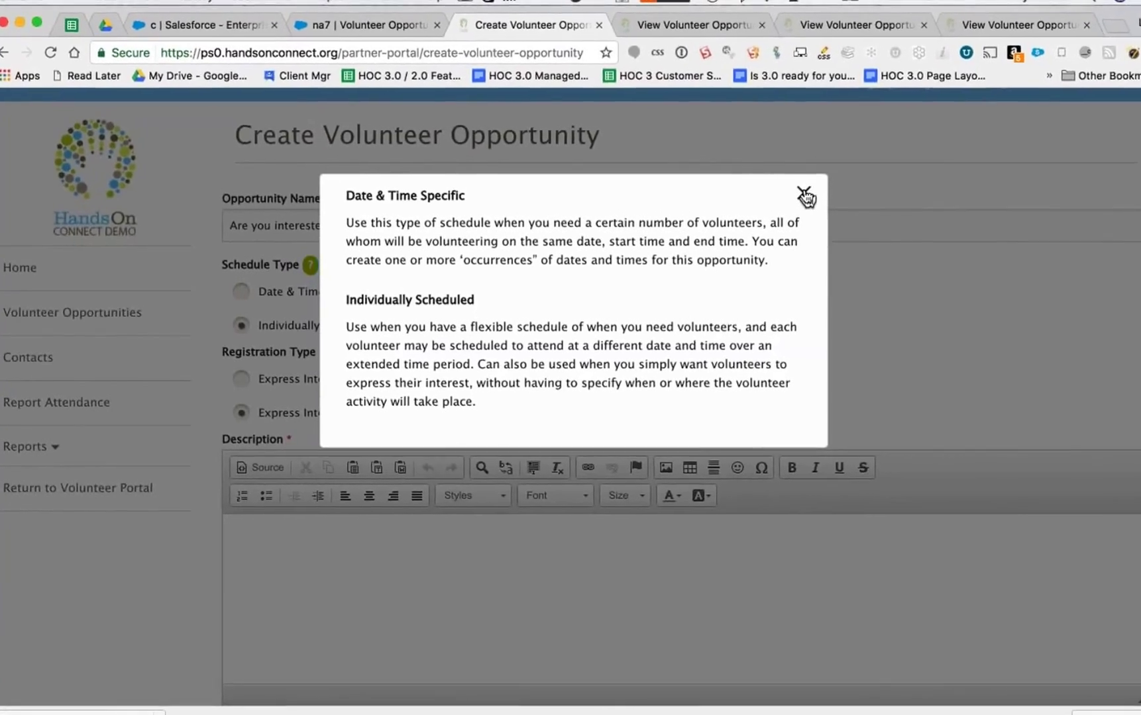
left_click(804, 194)
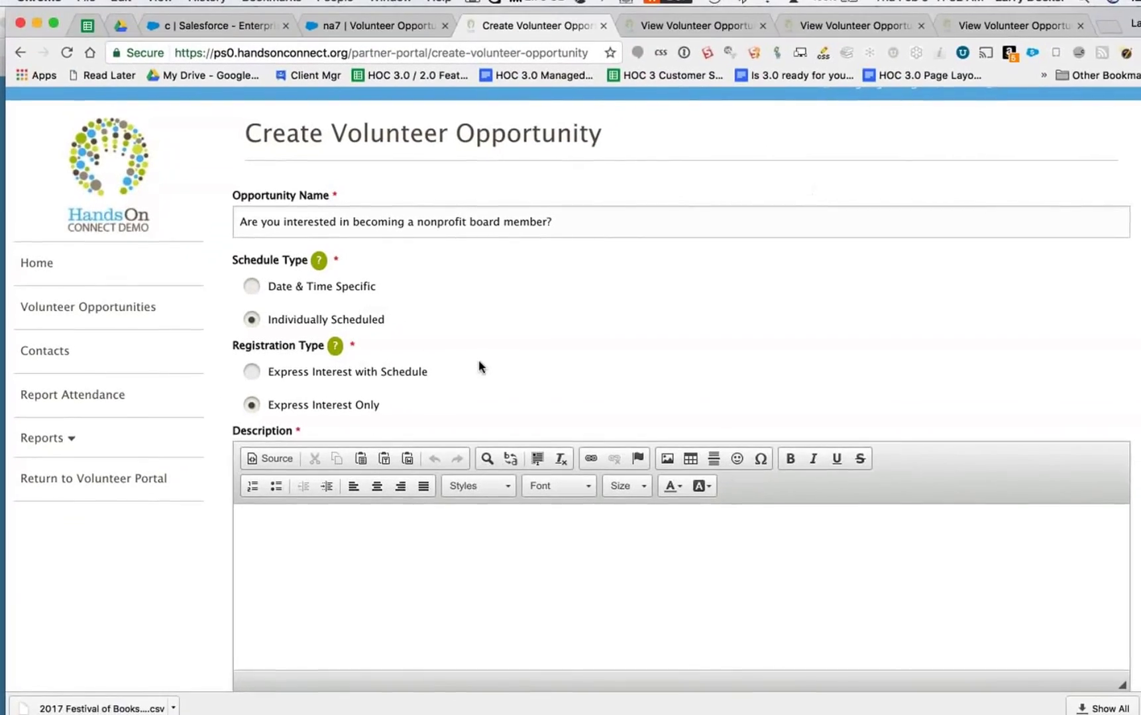
- Write a description inviting prospective non-profit board members to express interest, mentioning recruitment notices and the annual training "What you need to know about serving on a non-profit board"
left_click(262, 557)
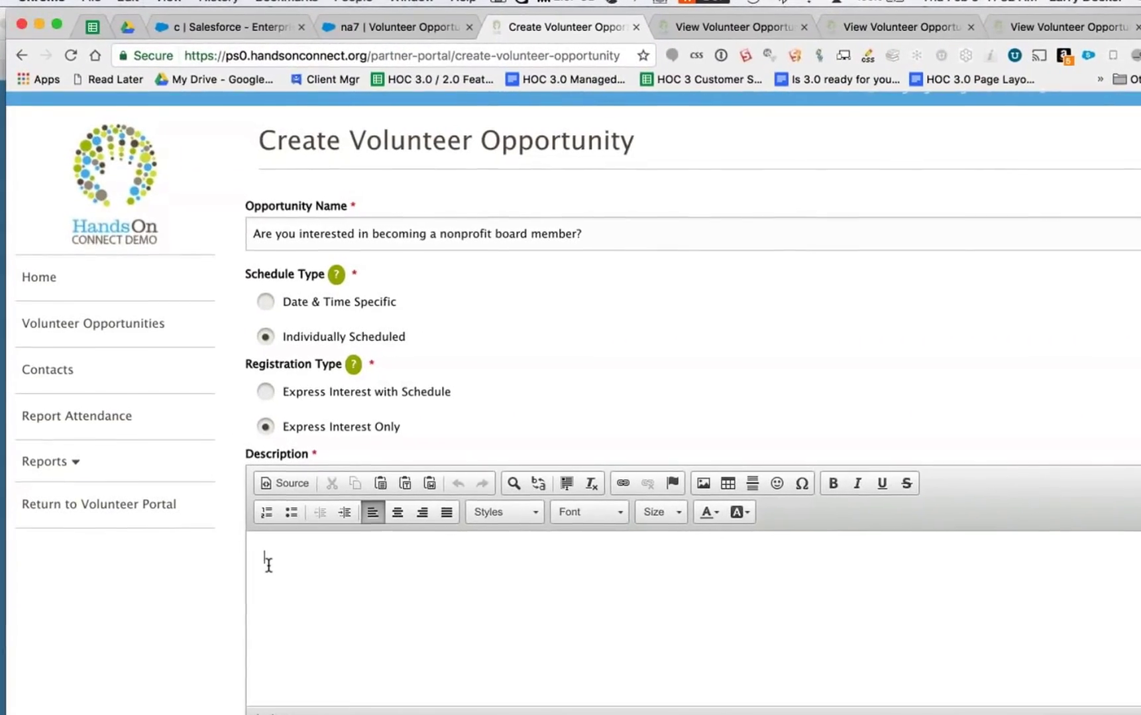
scroll(272, 540, "down", 3)
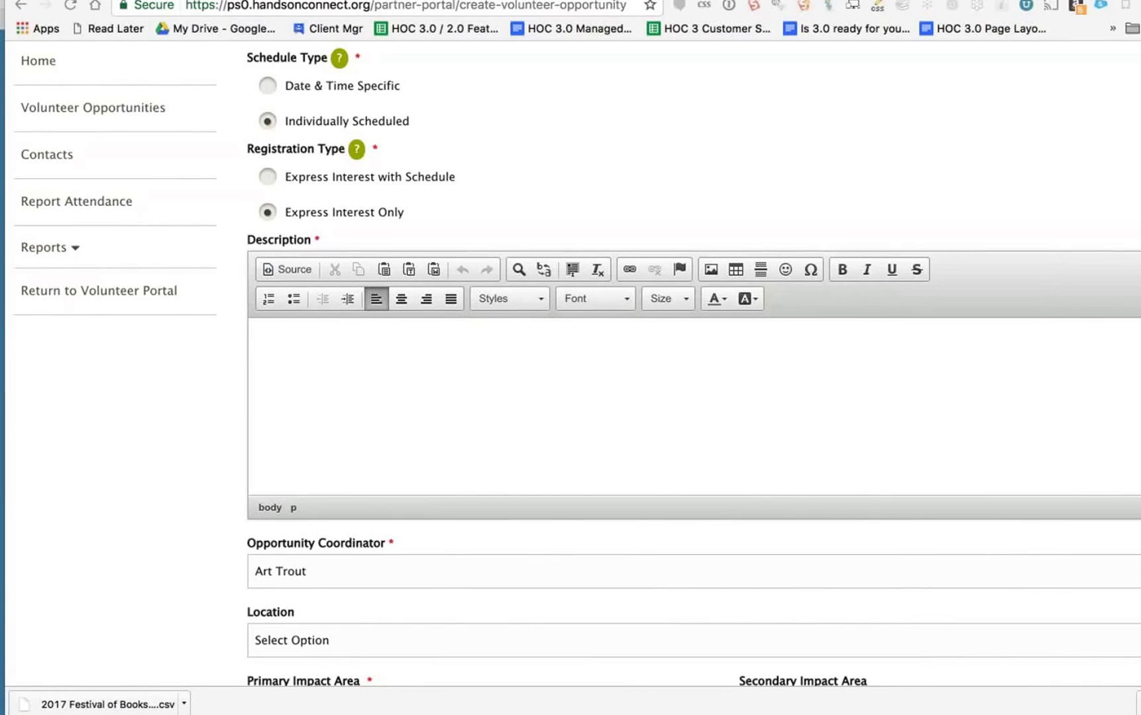
left_click(316, 337)
type("Interested in becoming a member of non-profit board someday?  Click on express interest below and we'll notify you when any of our non-profit partners are recruiting new board members. We'll also let you know the next time we offer our annual training:  \"What you need to know about serving on a non-profit board\" Thanks for letting us know of your interest in possibly serving on a board in the future.  We'll be in touch when we have more information for you!")
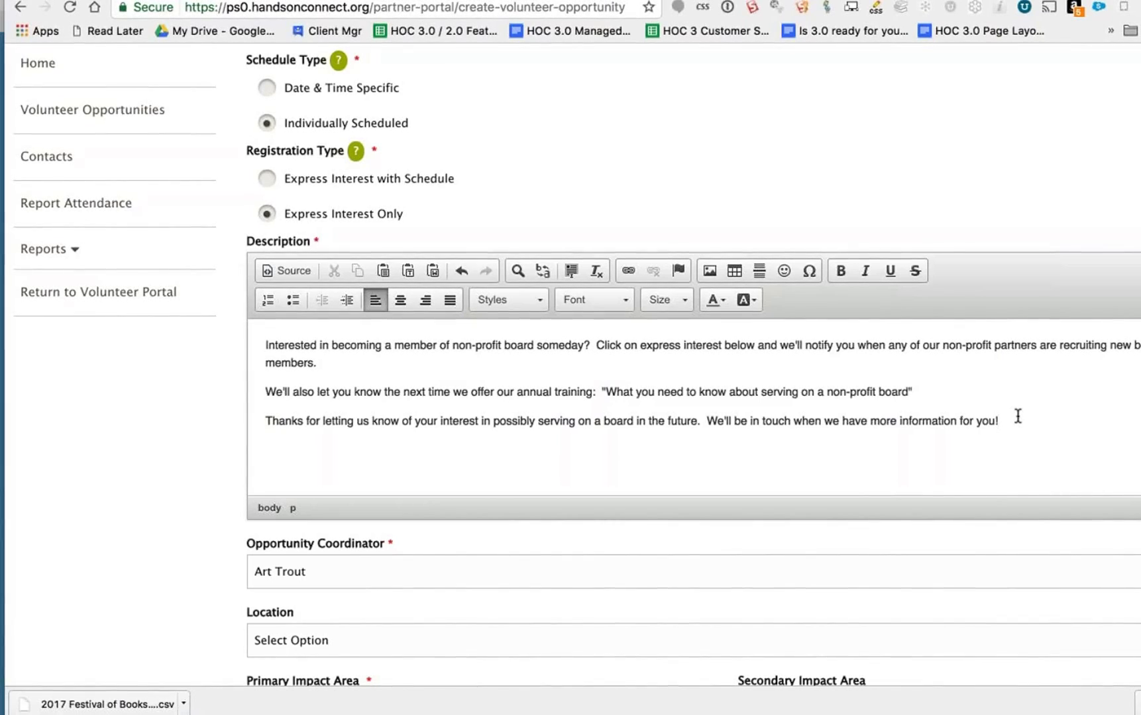
- Examine the available Location options for the opportunity without selecting one
scroll(1018, 416, "down", 2)
scroll(1018, 427, "down", 5)
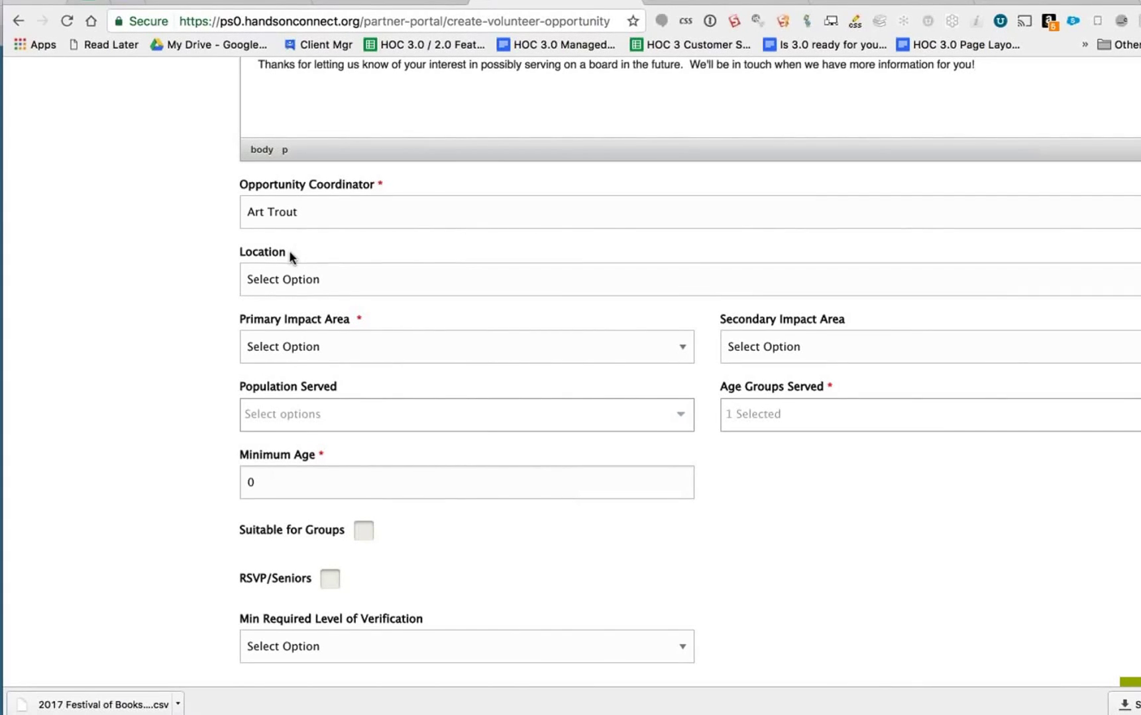
left_click(328, 273)
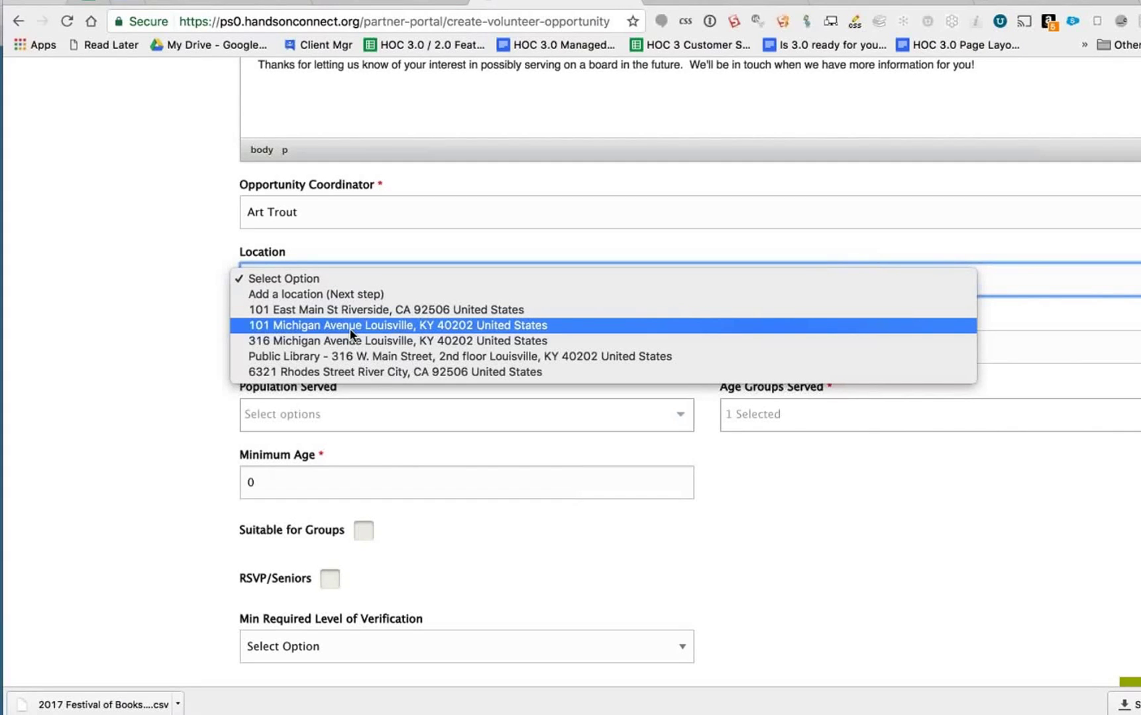
left_click(171, 320)
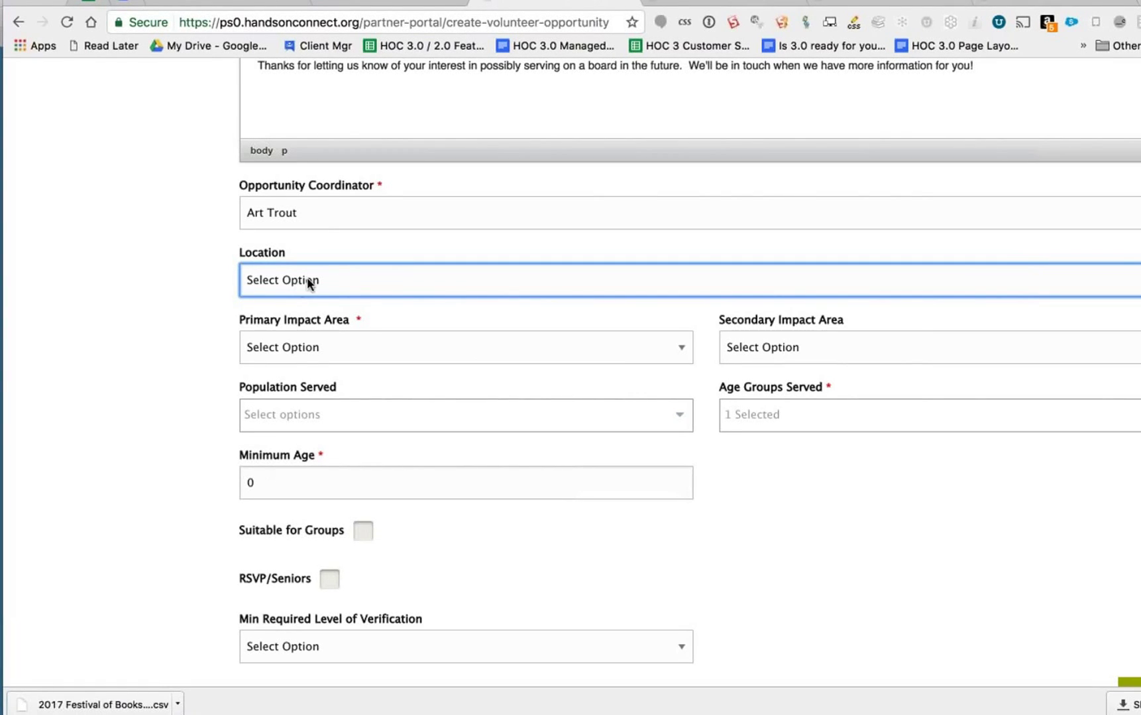
left_click(307, 277)
left_click(330, 252)
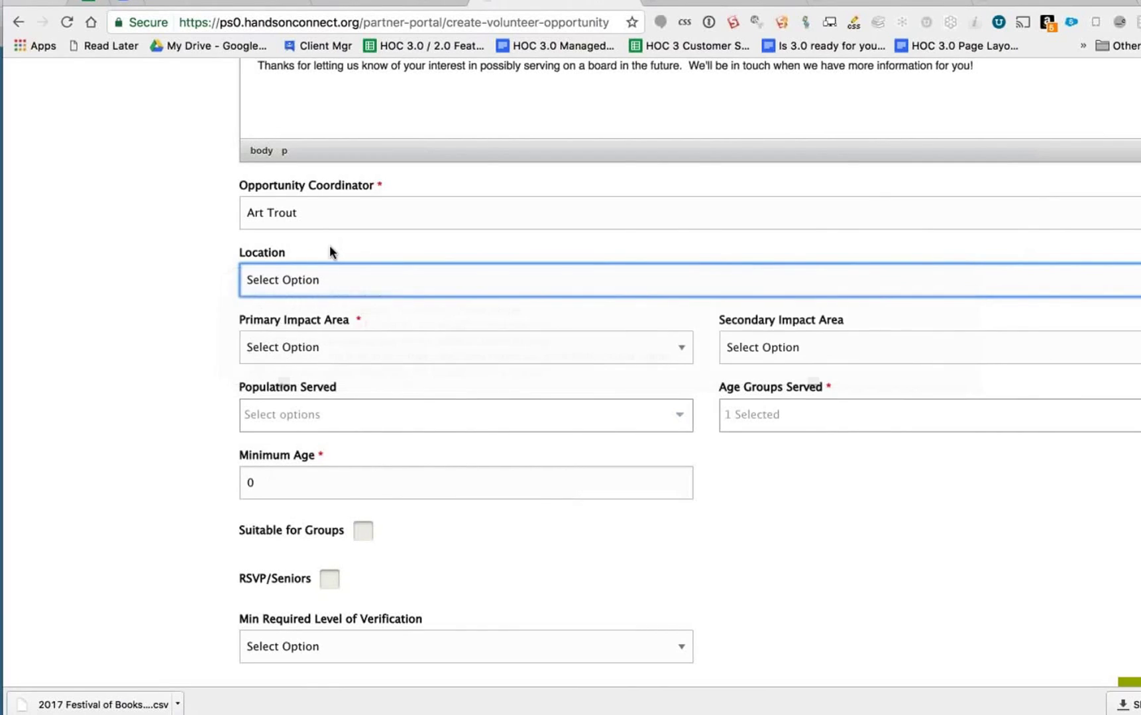
left_click(296, 252)
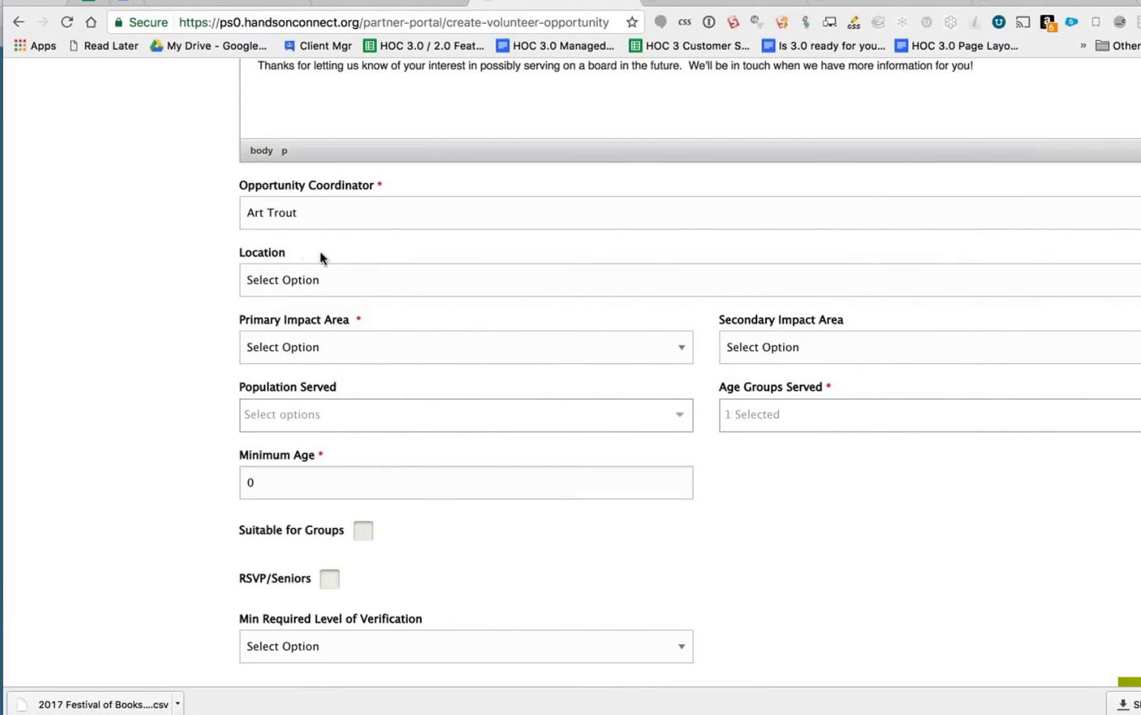
- Set the primary impact area to Civic & Community and check the age groups served, keeping All ages
left_click(406, 344)
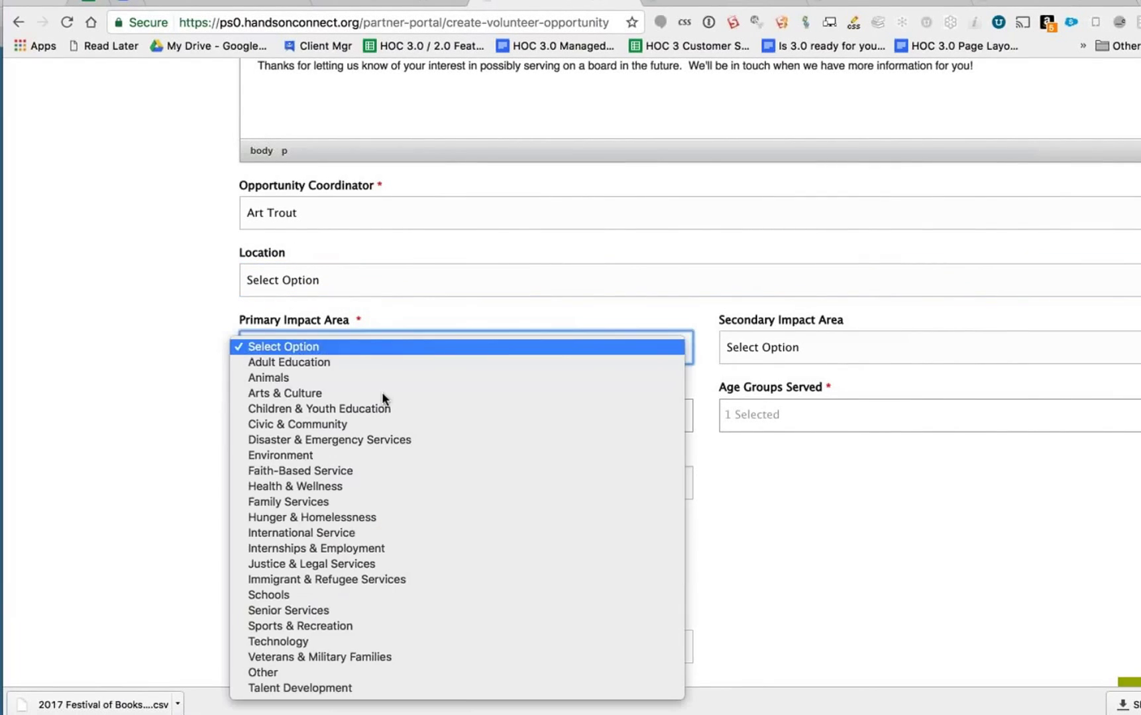
left_click(384, 427)
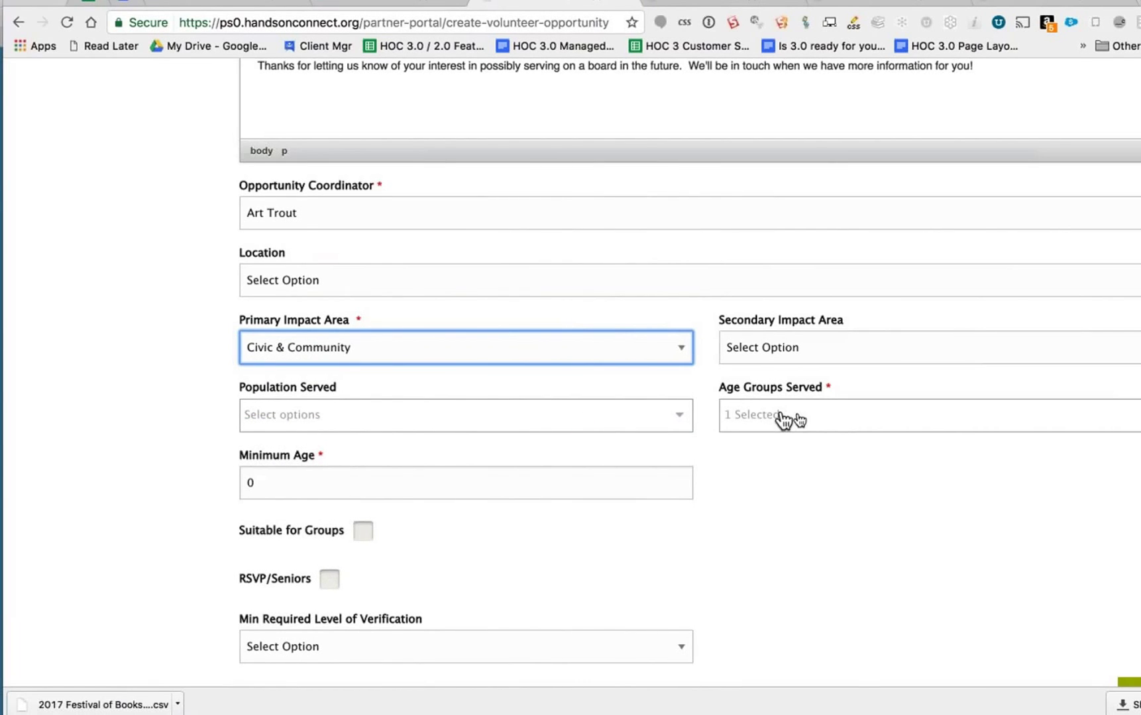
left_click(832, 415)
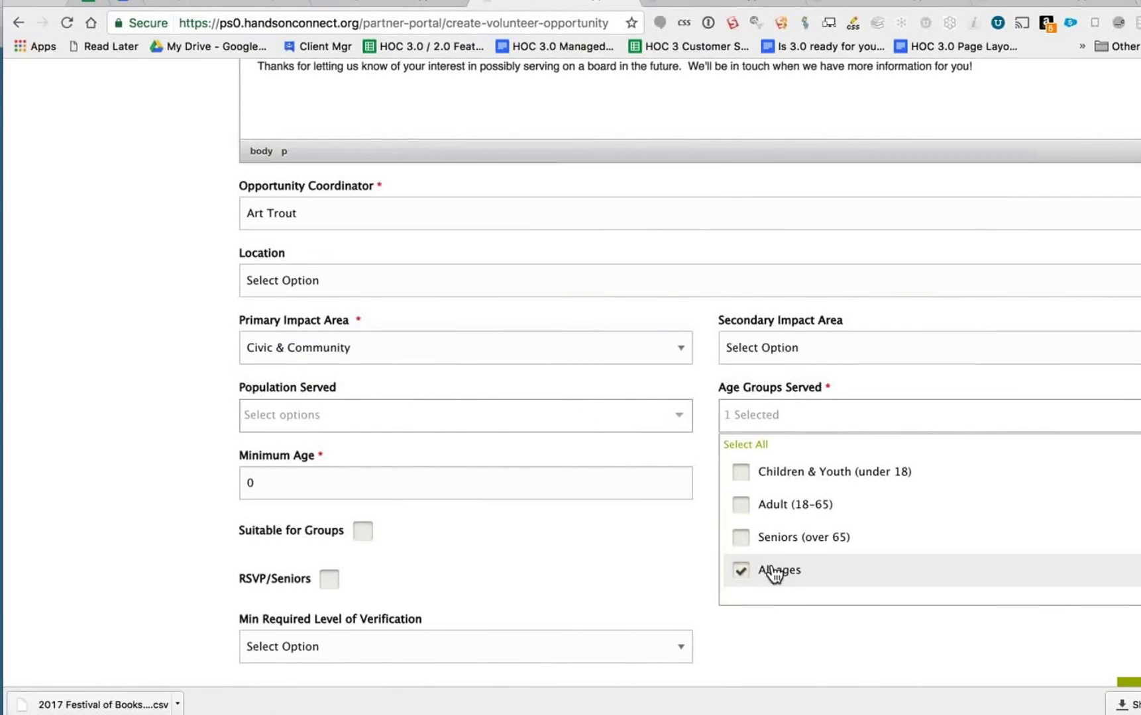
left_click(570, 379)
- Set the opportunity's minimum age to 18
left_click_drag(300, 481, 212, 485)
key("BackSpace")
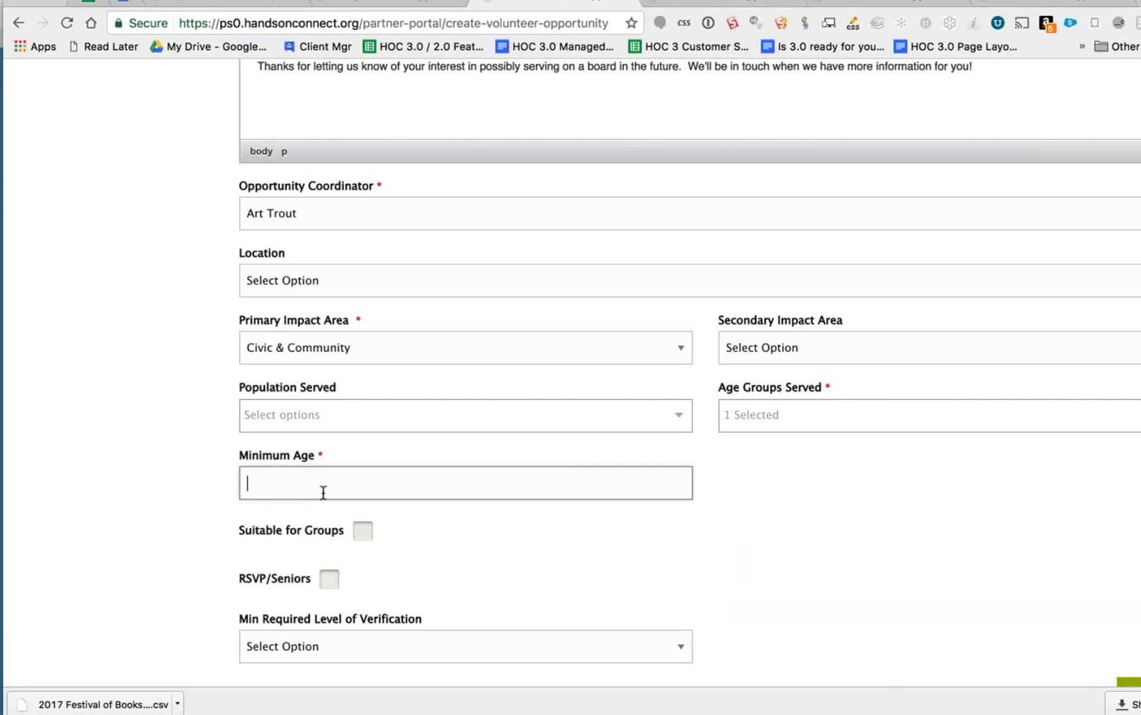
scroll(322, 493, "down", 3)
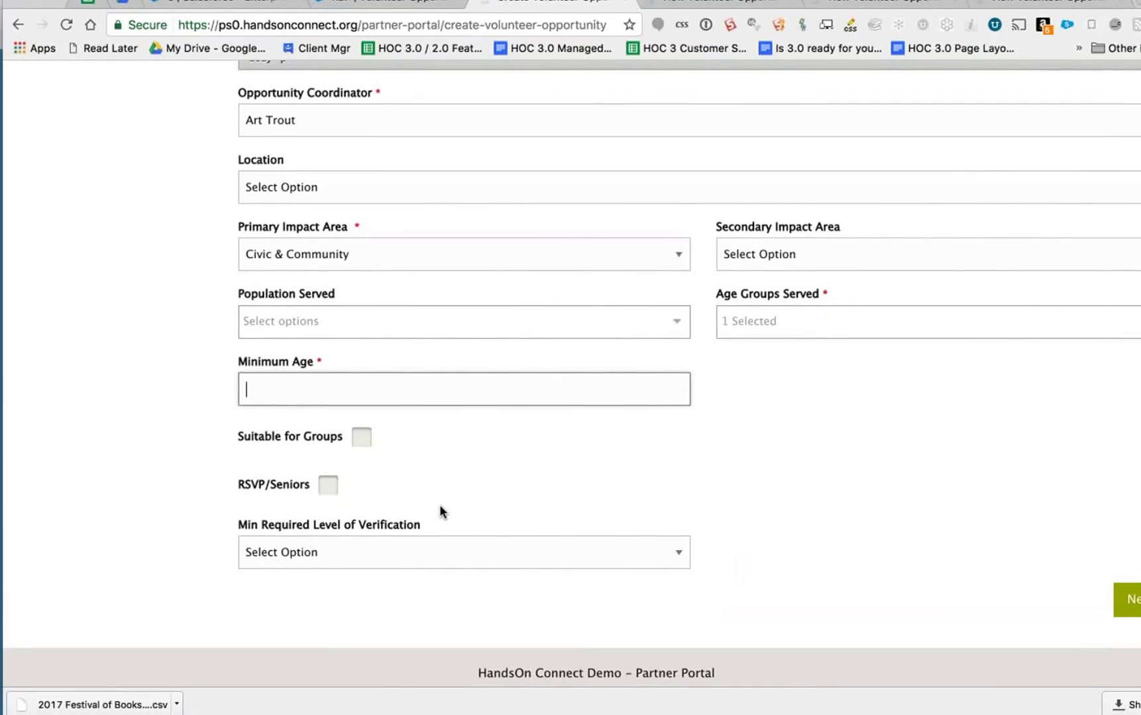
type("18")
key("Tab")
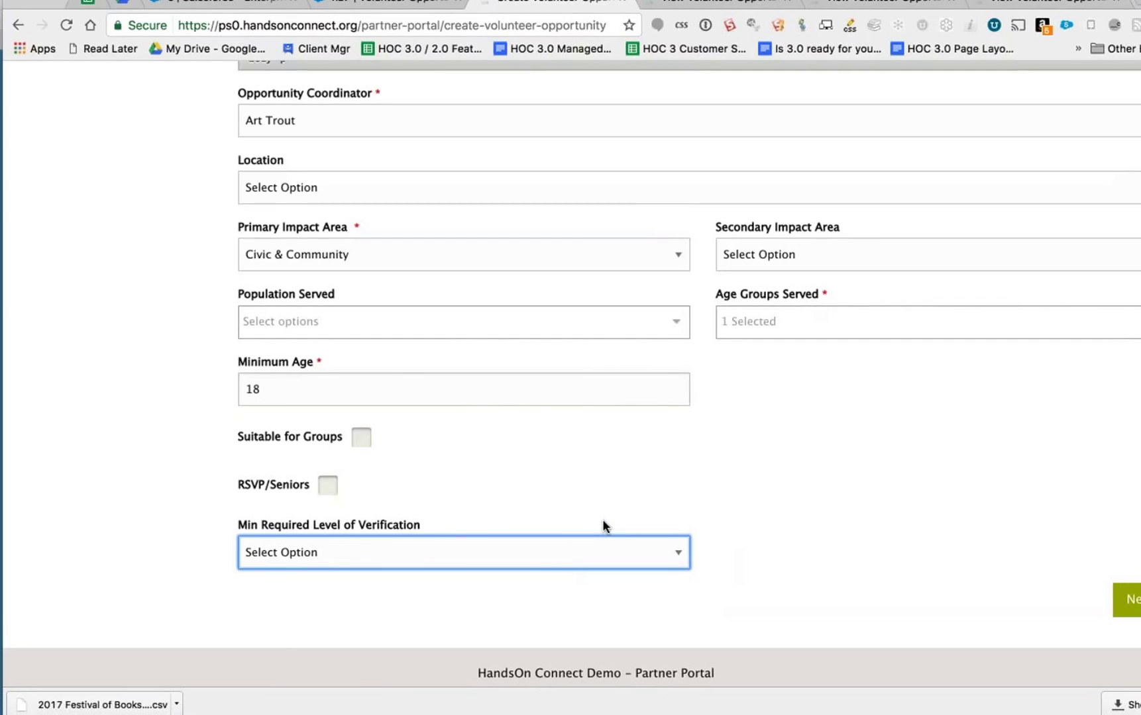
left_click(756, 551)
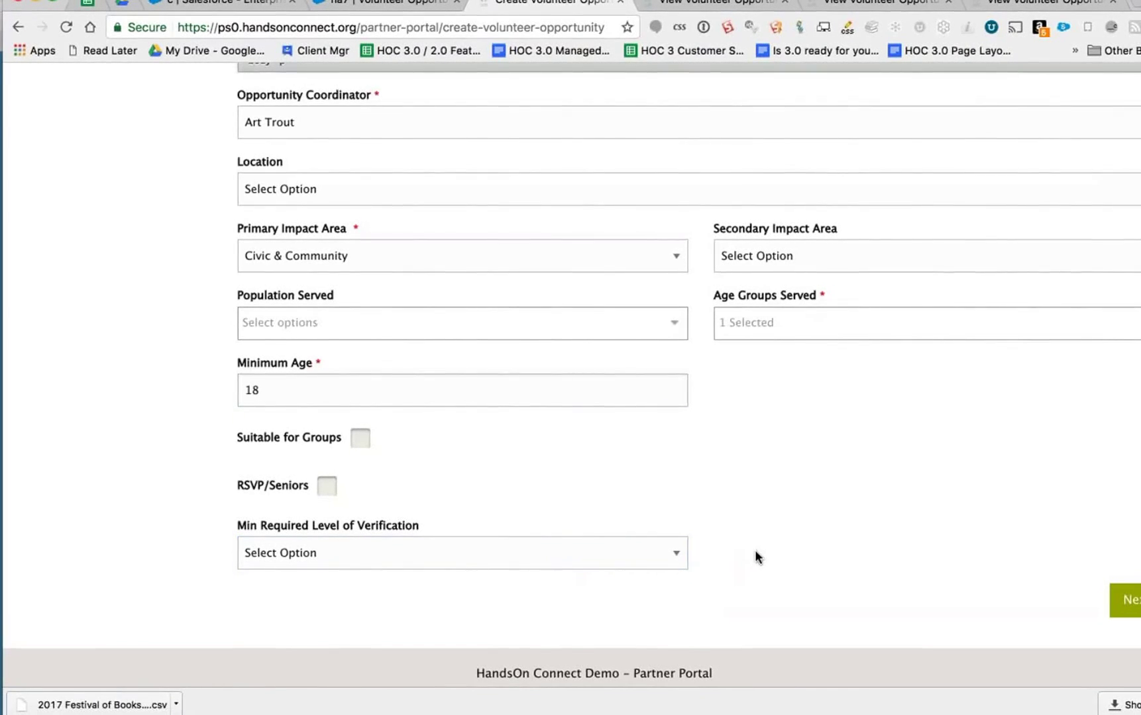
- Check the minimum required level of verification options without choosing one and continue to the opportunity's date settings
scroll(755, 551, "down", 1)
left_click(676, 538)
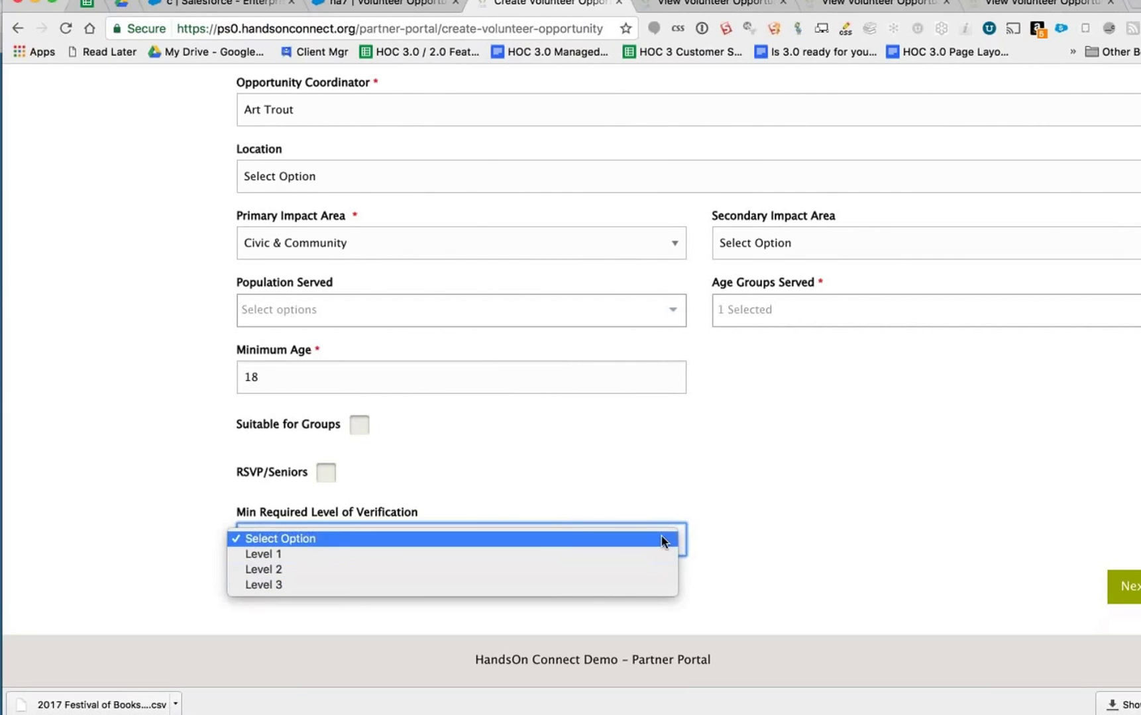
left_click(793, 565)
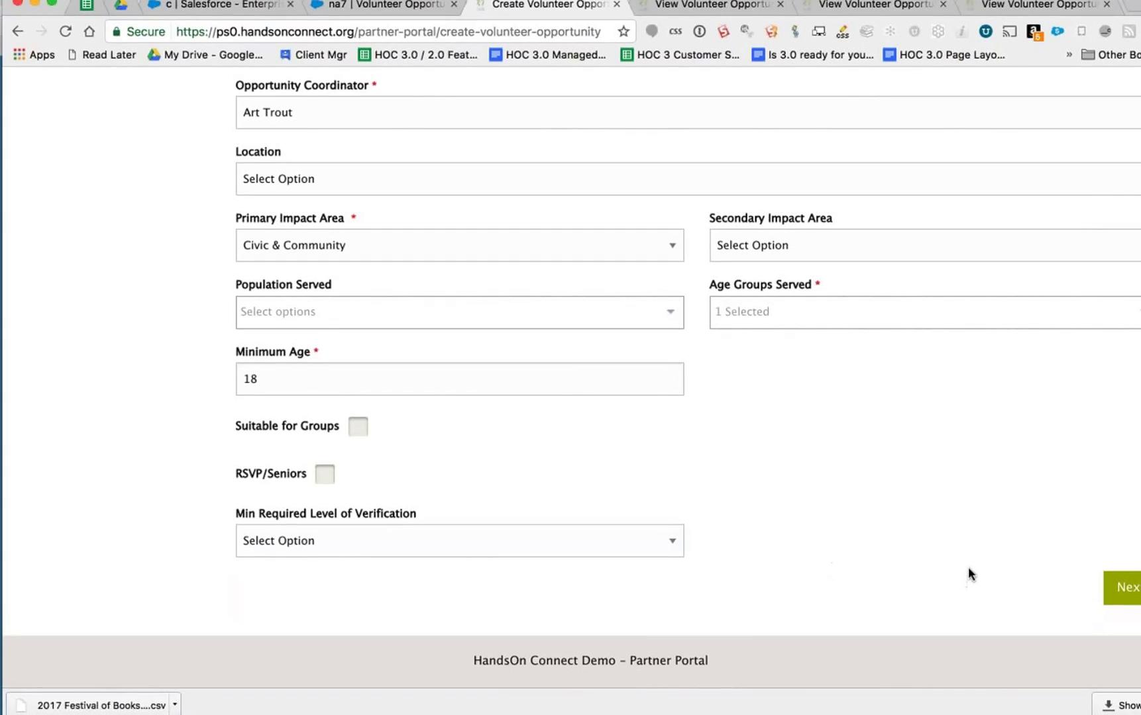
scroll(969, 575, "up", 1)
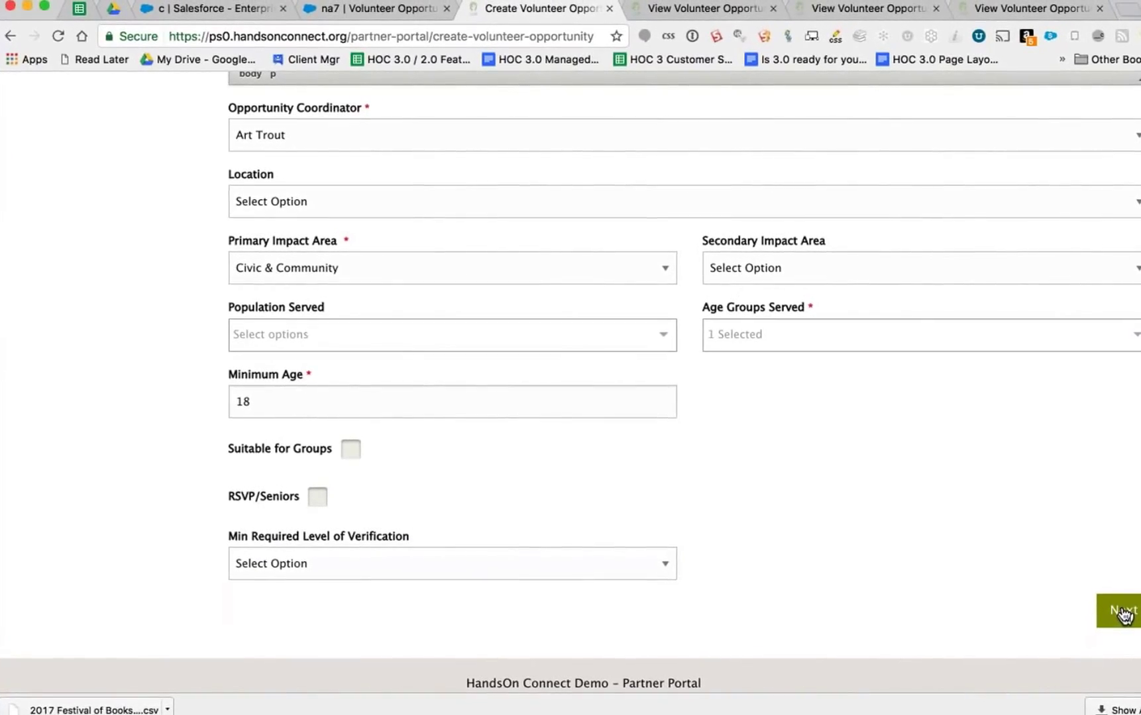
left_click(1126, 613)
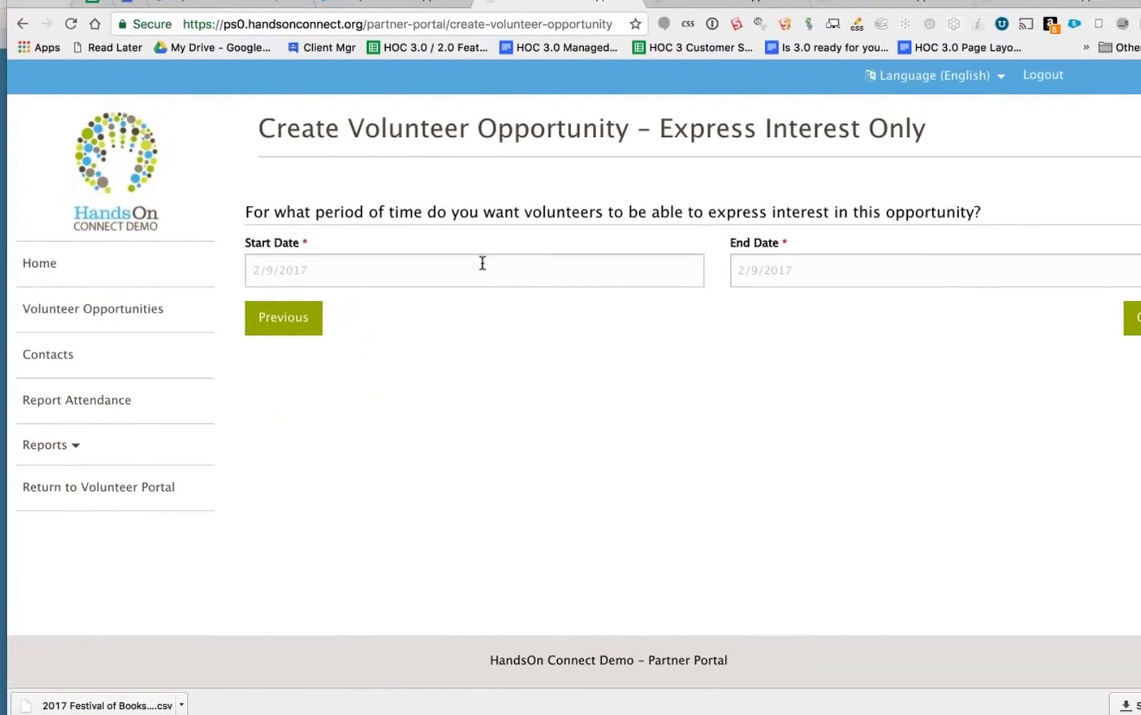
- Set the period for expressing interest to start on 2/9/2017 and end on 5/31/2017
left_click(482, 264)
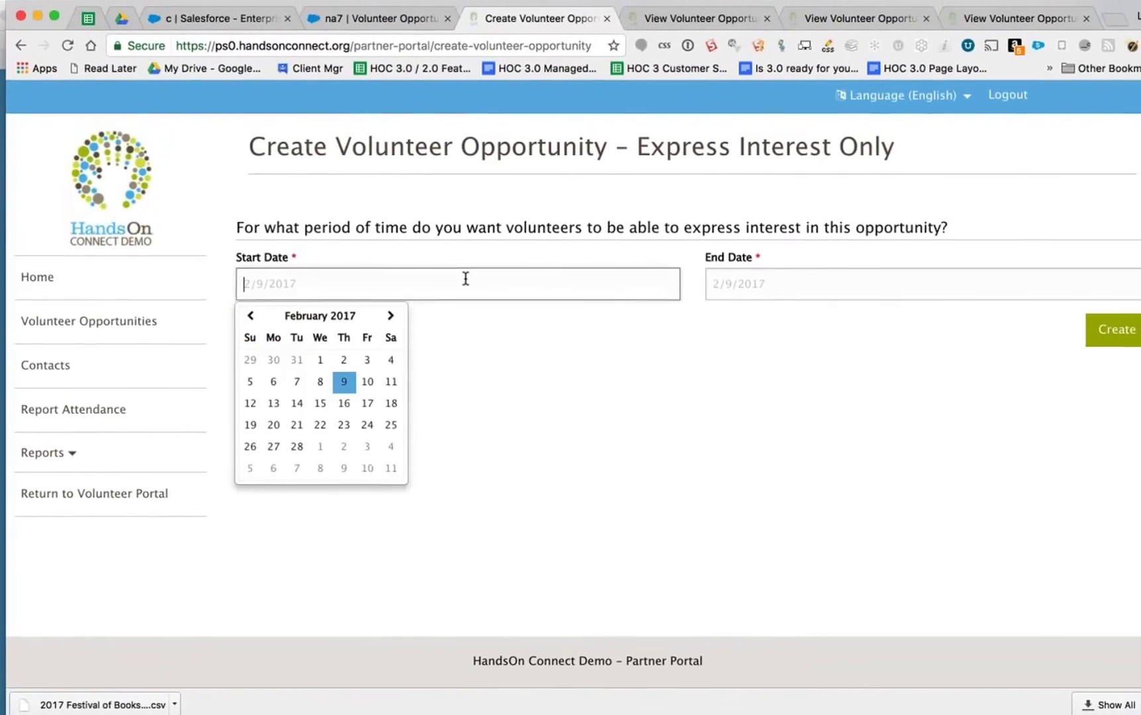
left_click(356, 376)
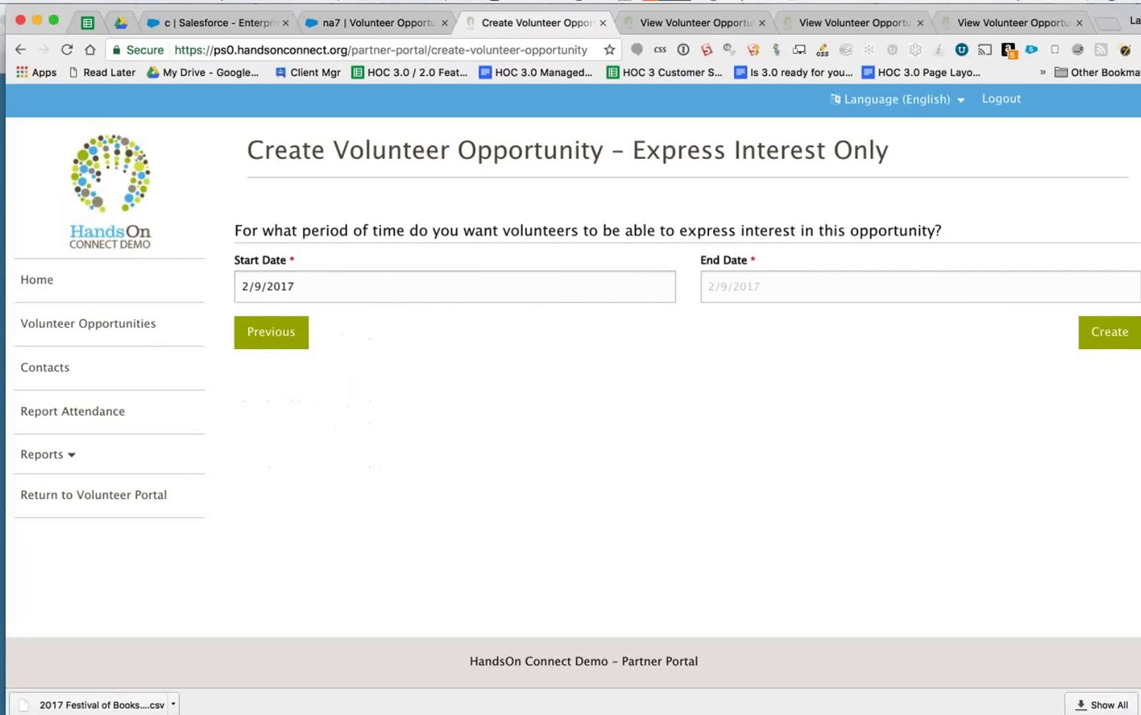
left_click(709, 302)
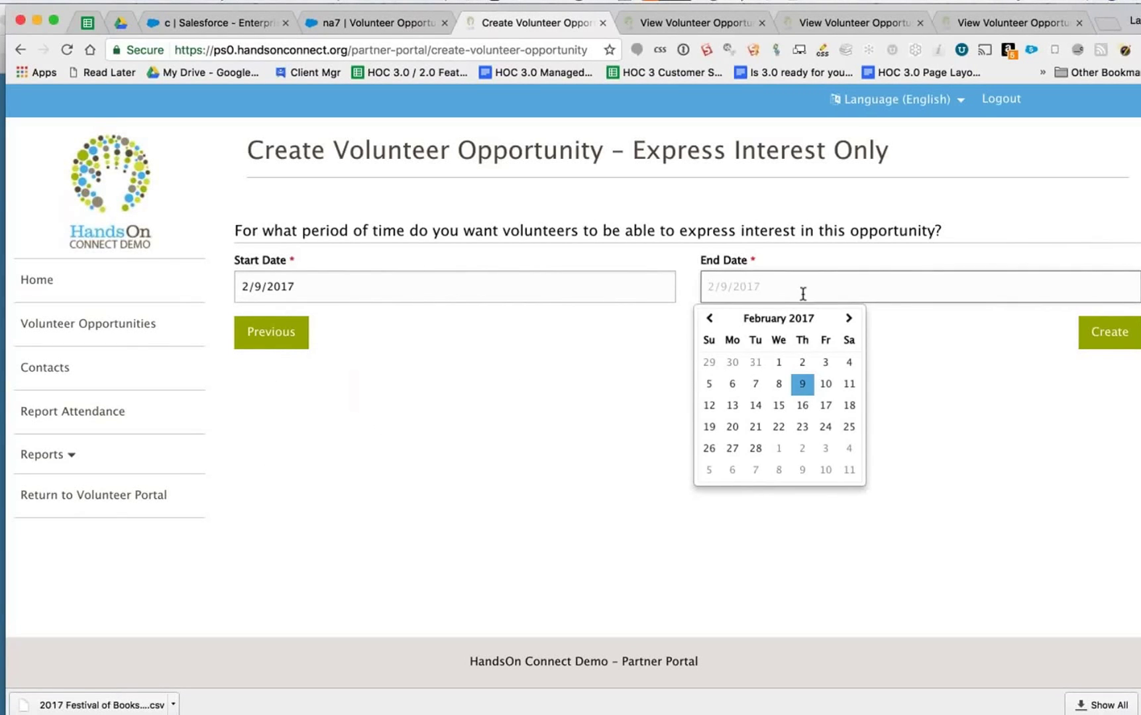
left_click(849, 319)
left_click(849, 319)
left_click(849, 319)
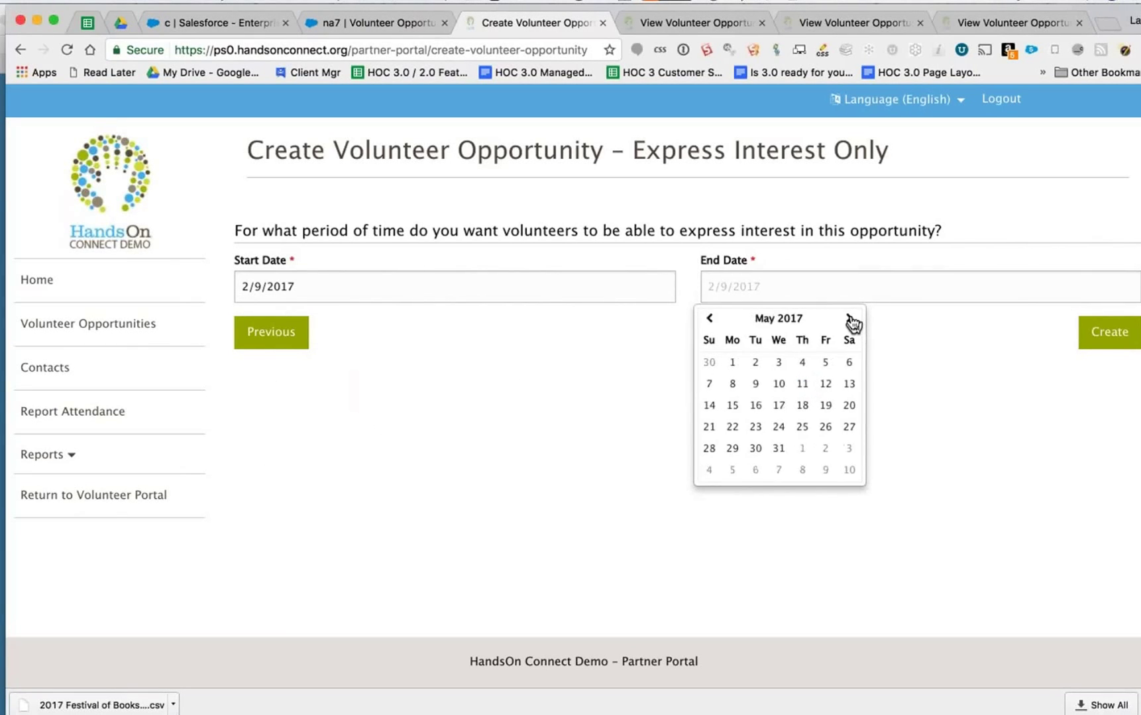
left_click(780, 450)
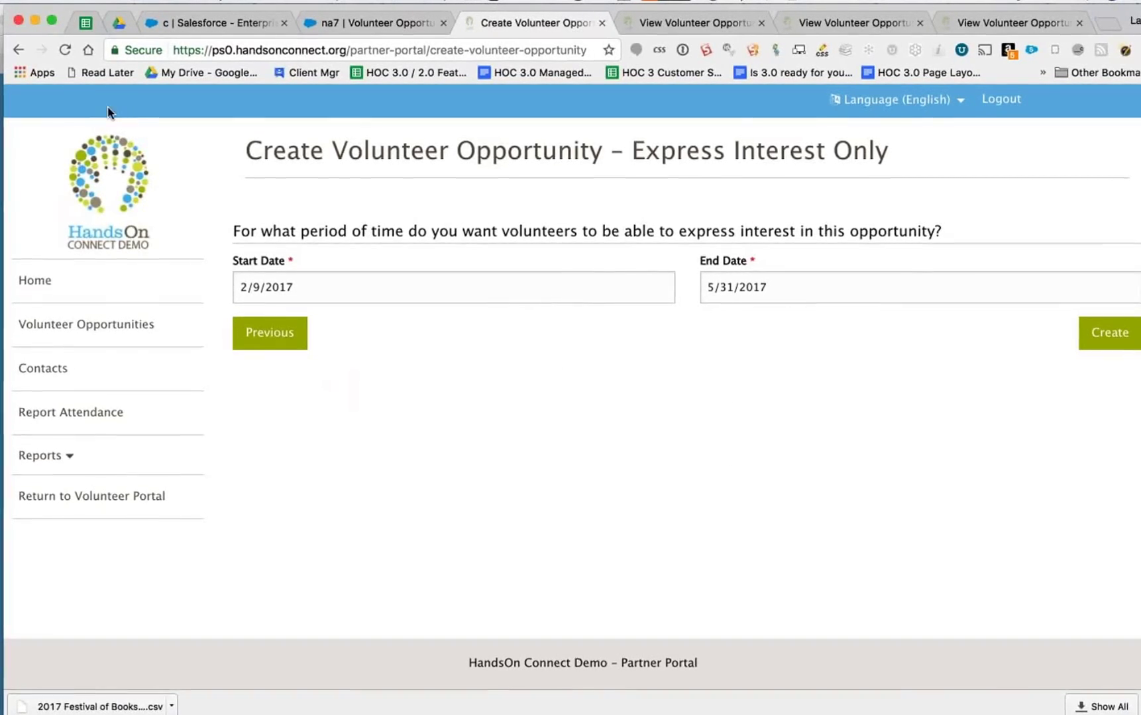
- Go back to the opportunity details form and review its description, location, impact area, age and verification entries
left_click(278, 345)
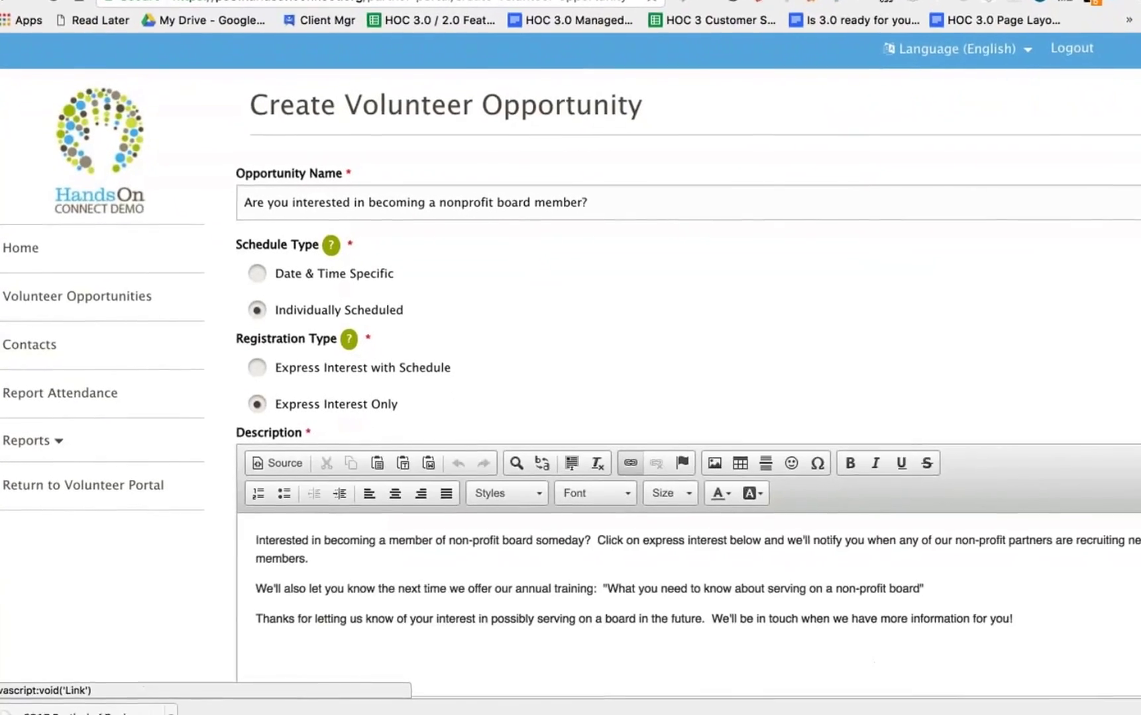
scroll(619, 467, "down", 10)
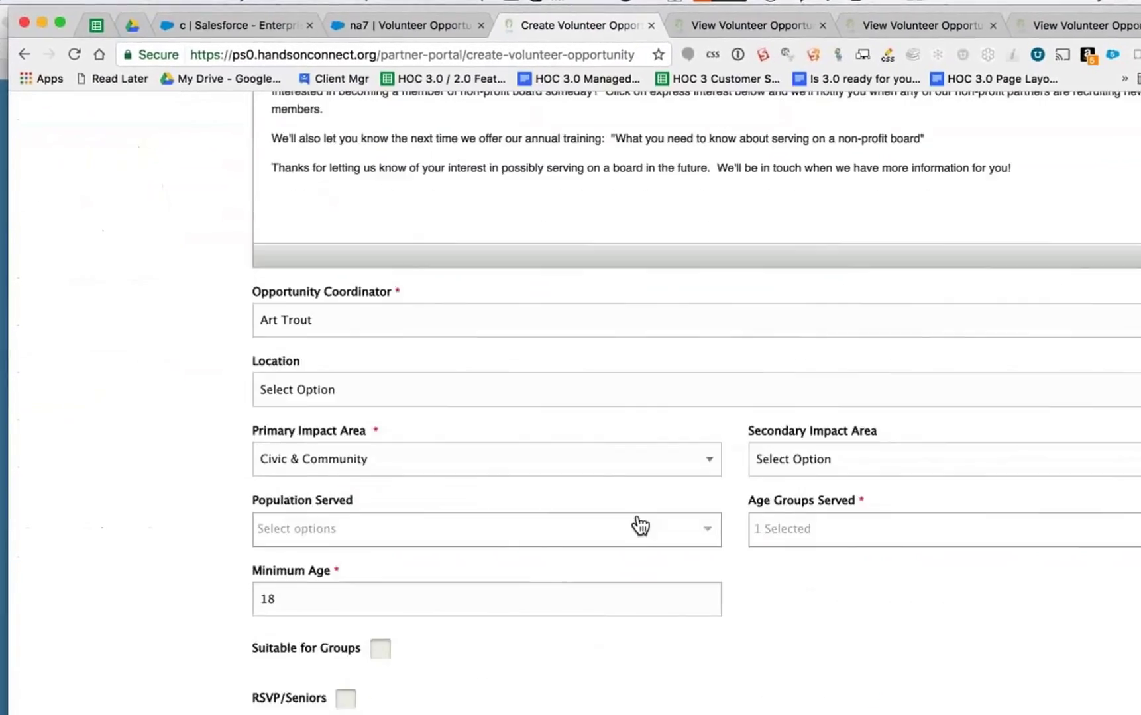
scroll(570, 398, "down", 3)
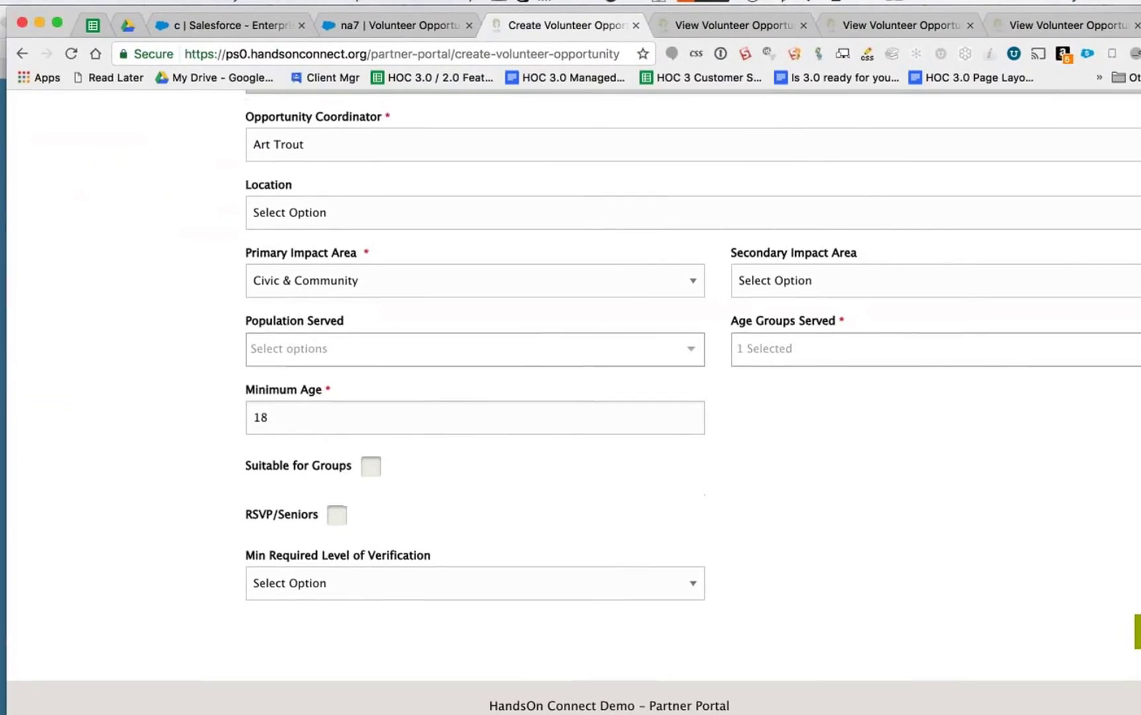
scroll(569, 398, "up", 5)
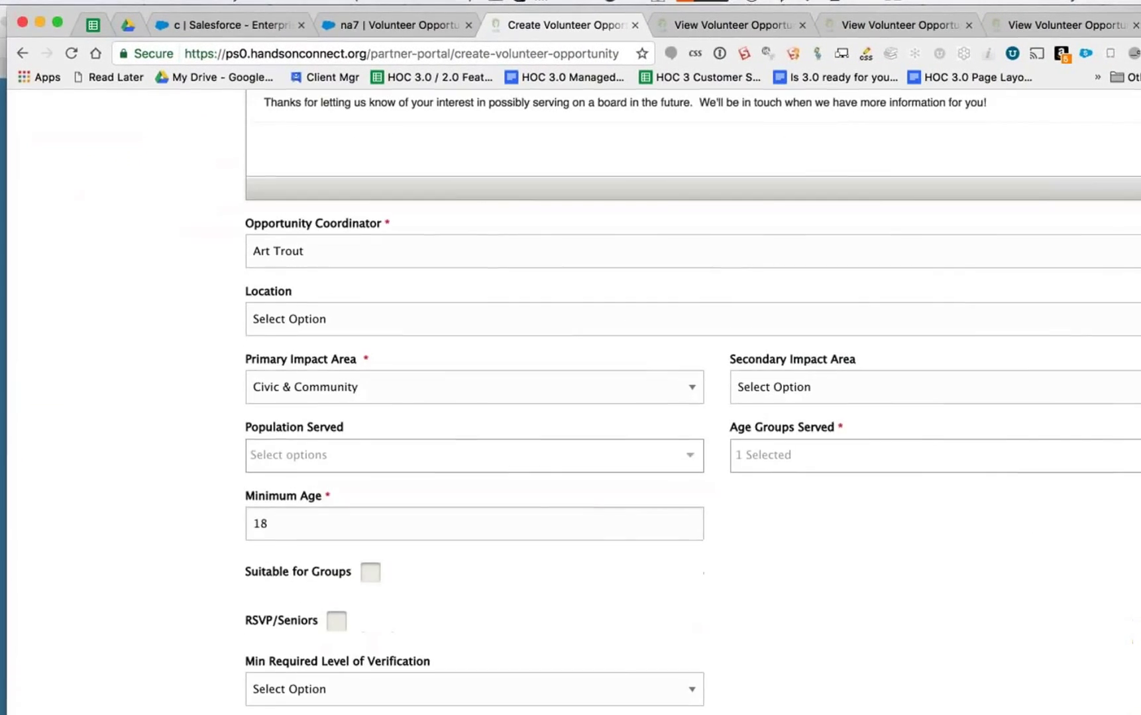
scroll(665, 468, "down", 5)
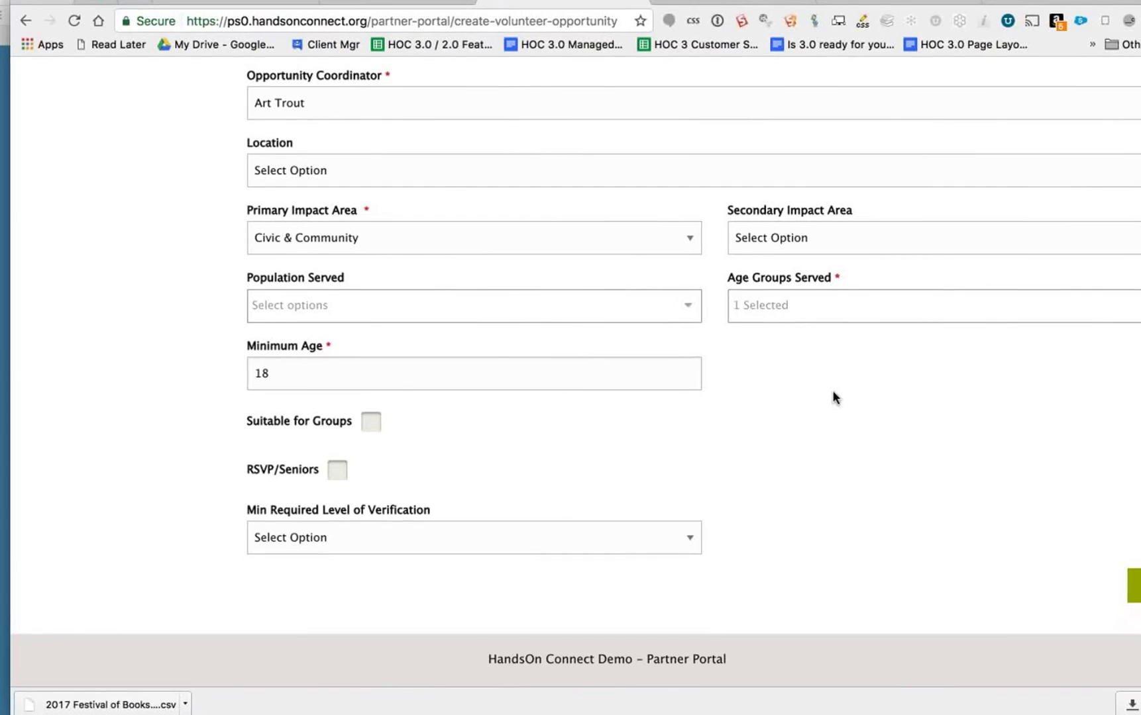
scroll(832, 398, "up", 3)
scroll(833, 402, "up", 1)
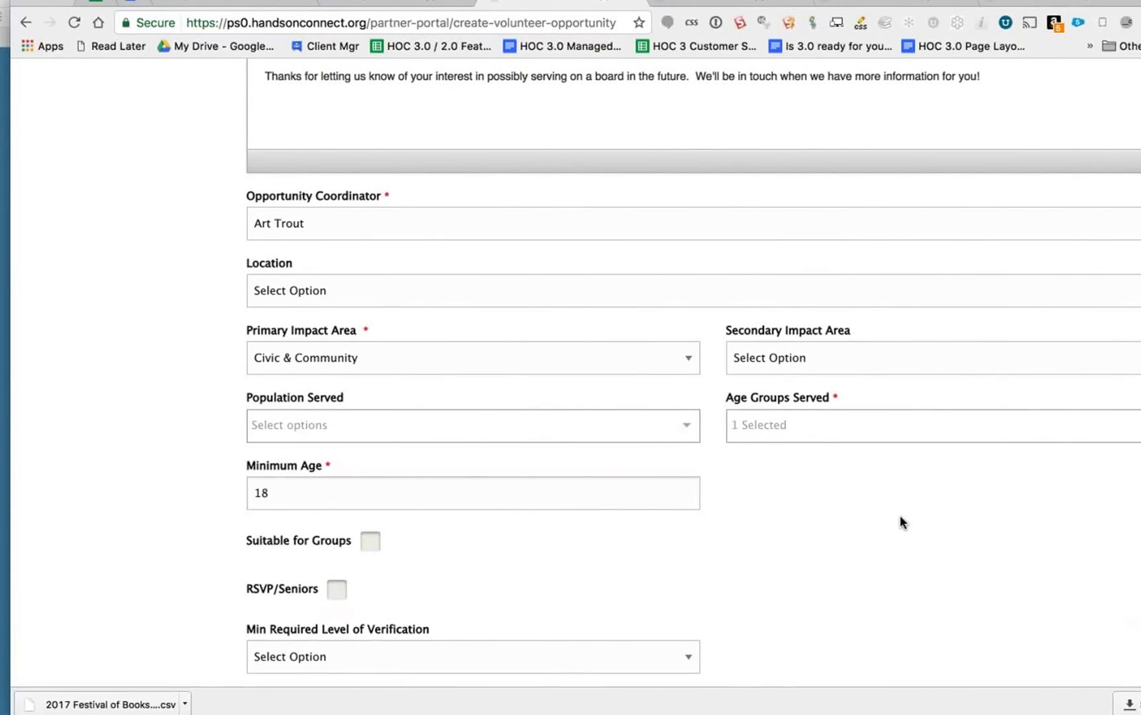
scroll(899, 518, "up", 5)
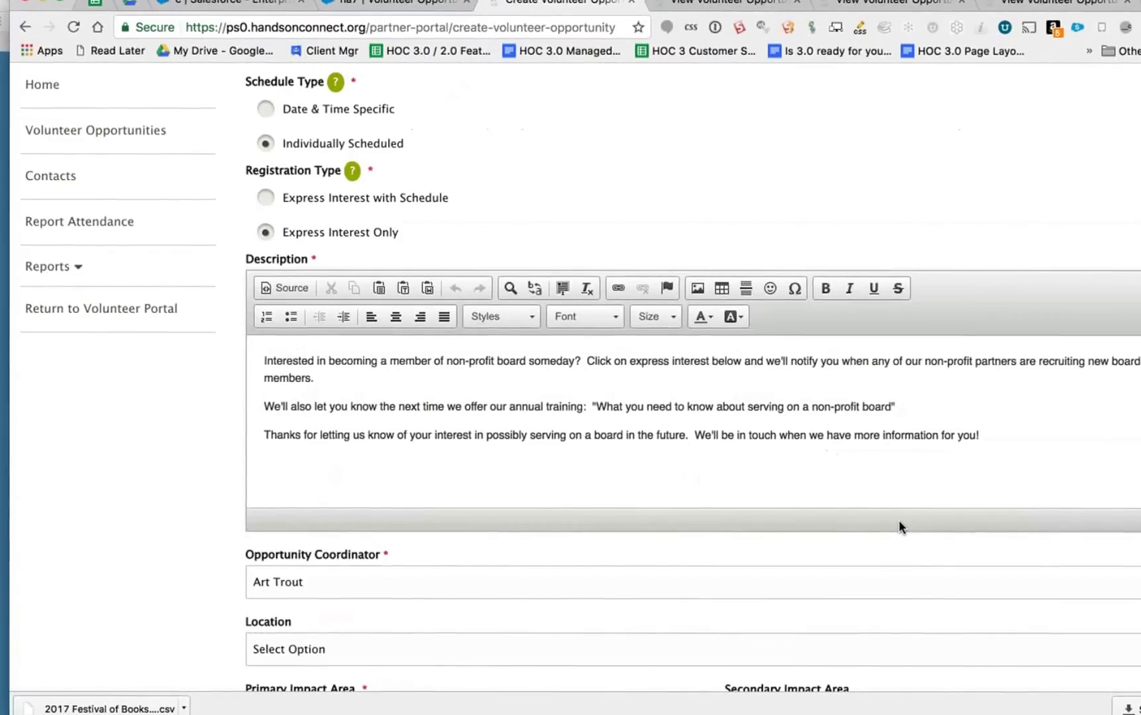
scroll(899, 518, "down", 10)
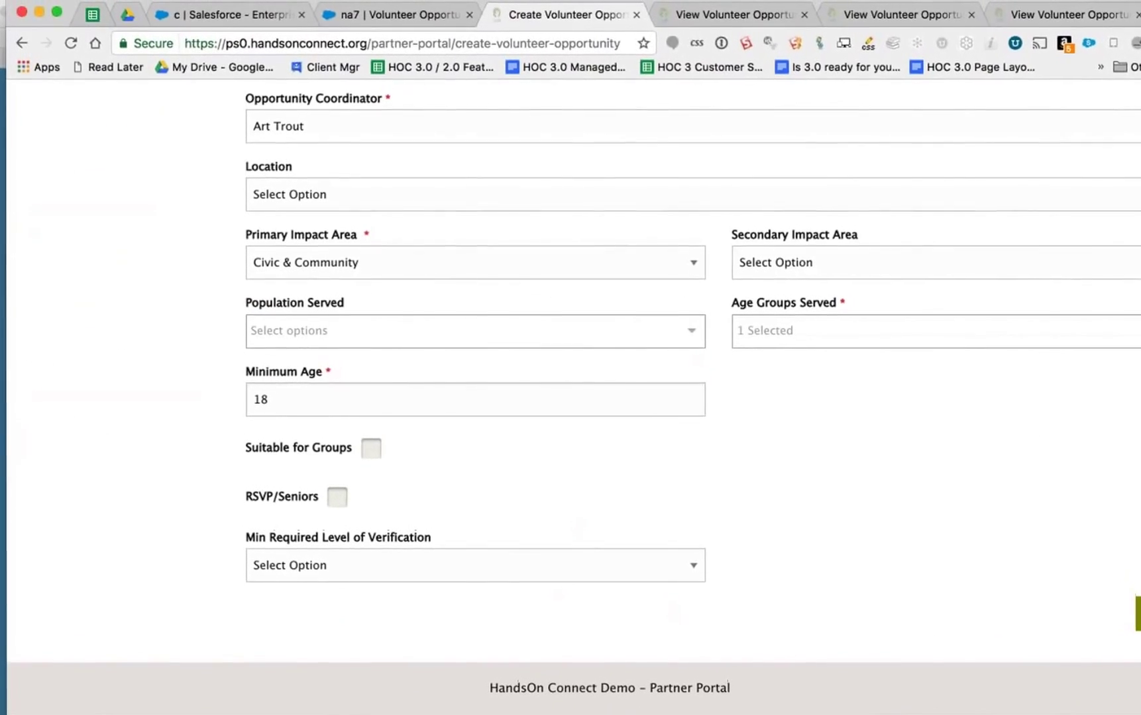
- Submit the board member opportunity form to create the opportunity and review its saved details
left_click(1134, 607)
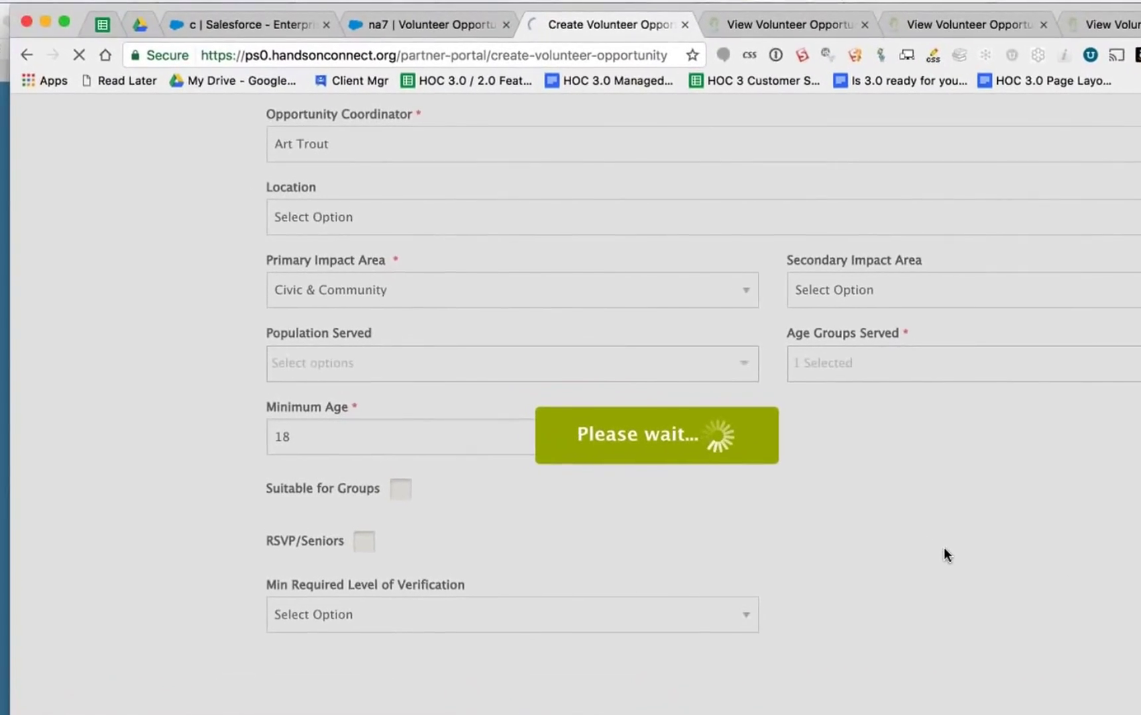
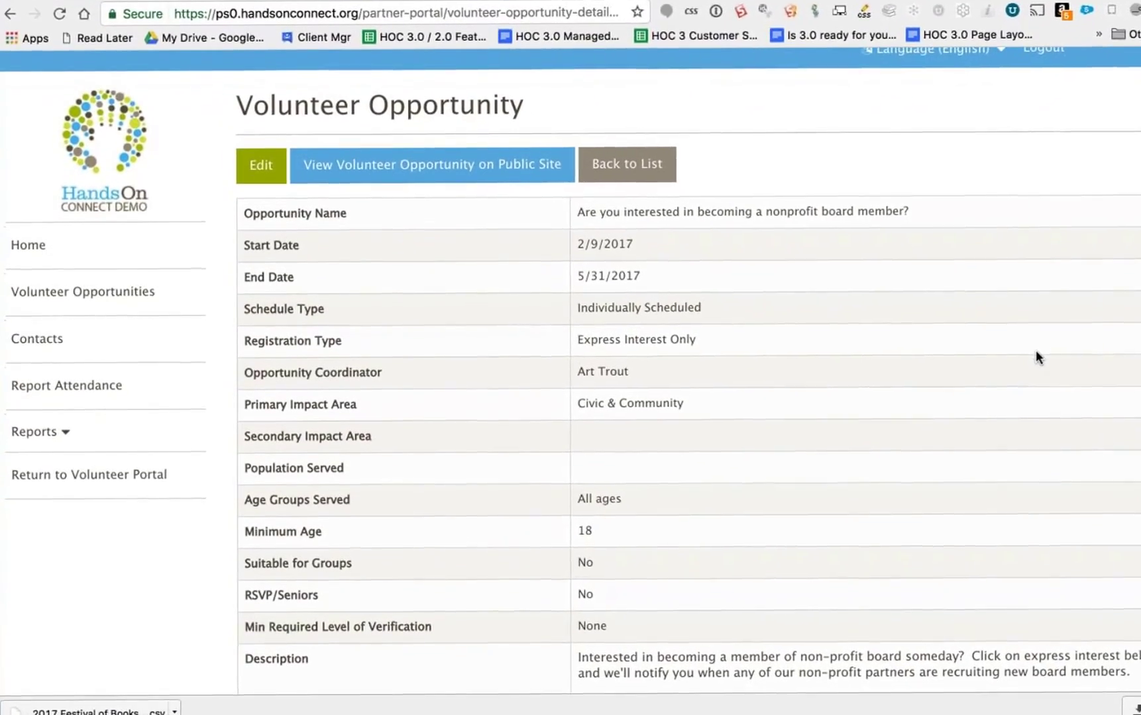
scroll(1030, 355, "down", 5)
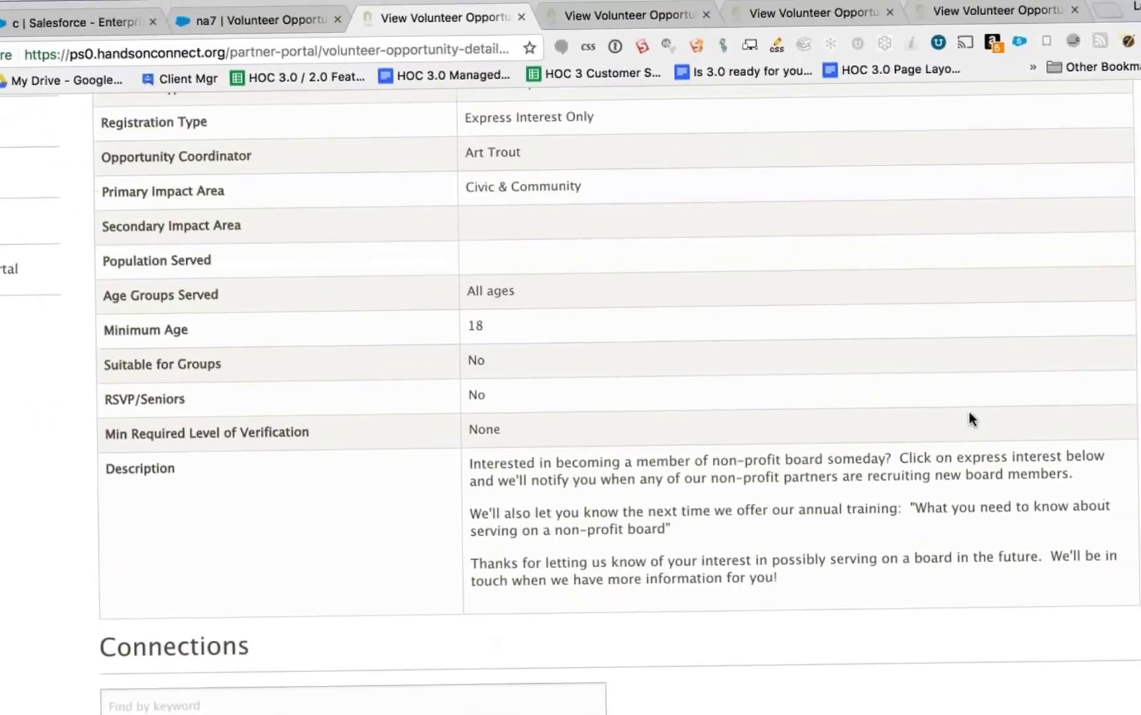
- Review the board member opportunity's saved details, including its connections and occurrences
scroll(969, 406, "up", 10)
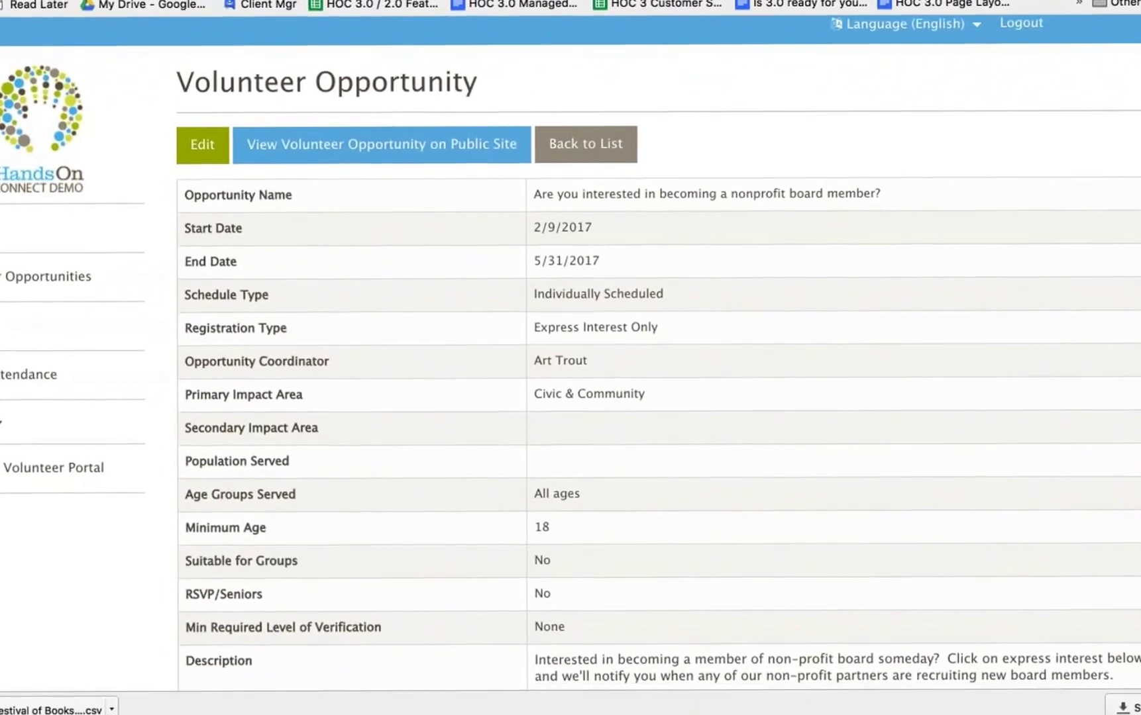
scroll(122, 533, "down", 15)
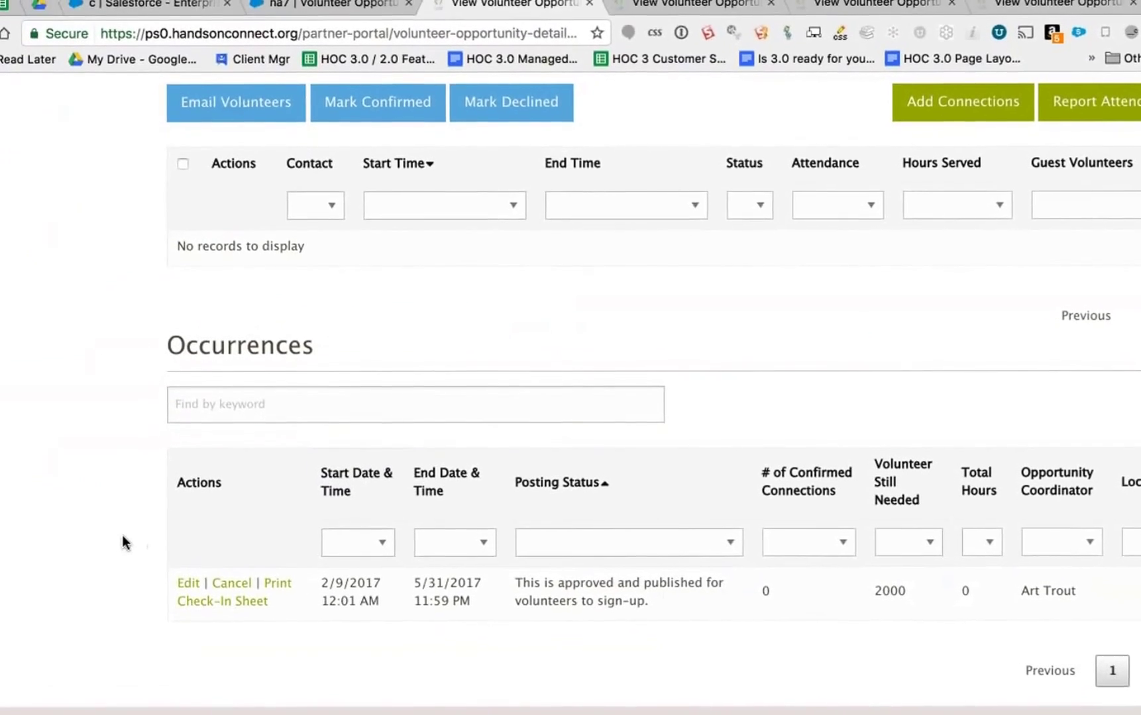
scroll(124, 571, "up", 15)
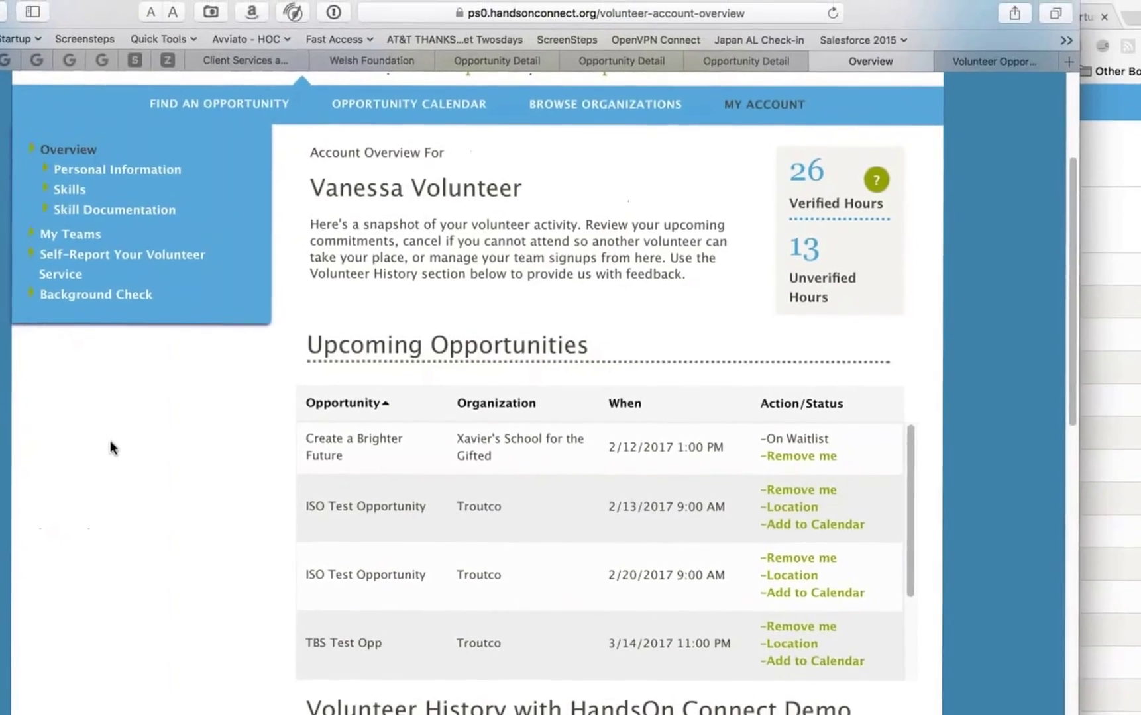
- Open the public site's opportunity search results, load more opportunities and examine how the Express Interest Only listings appear
scroll(106, 437, "up", 5)
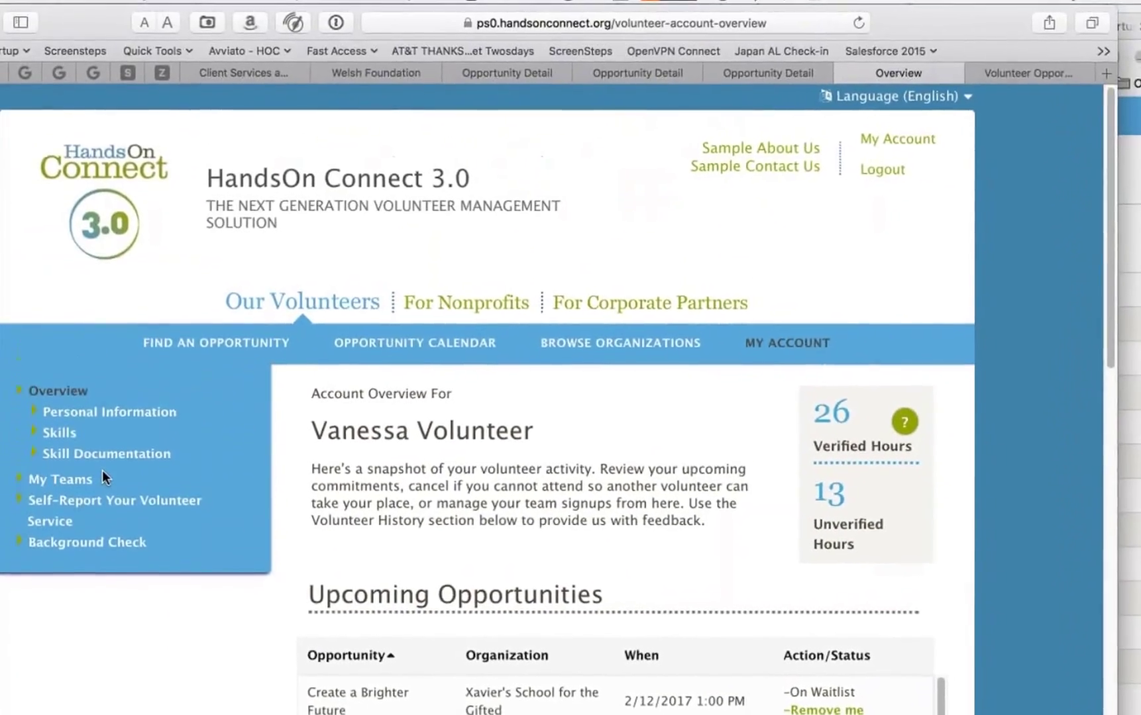
left_click(221, 328)
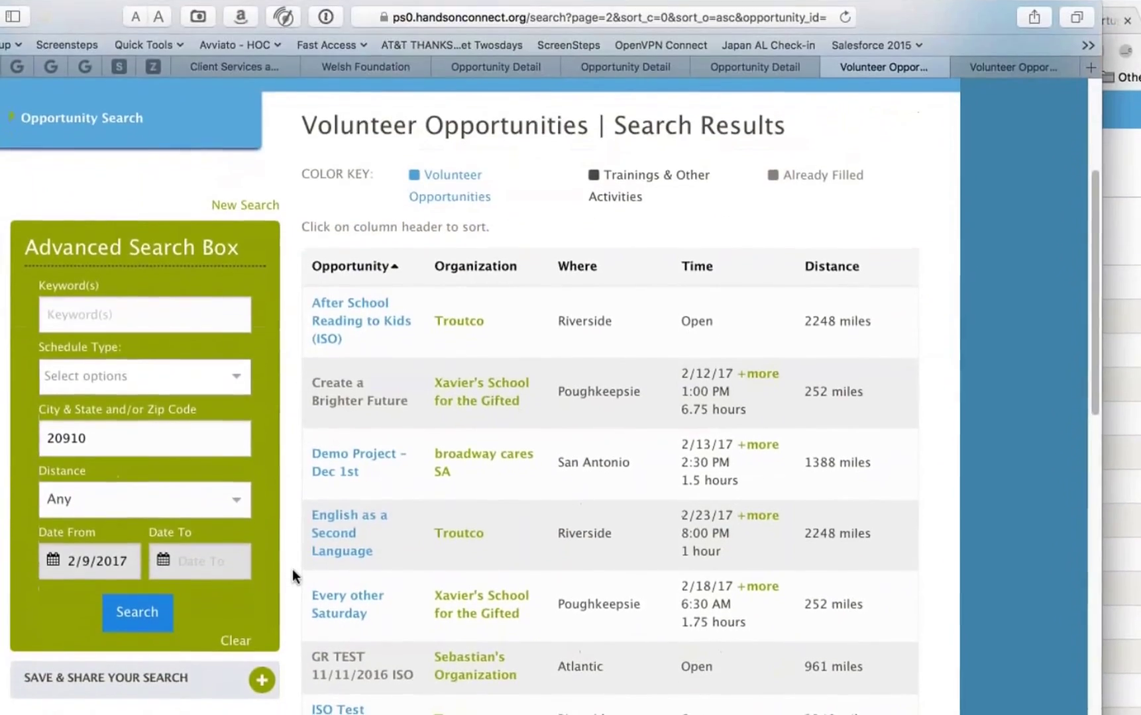
scroll(292, 478, "down", 8)
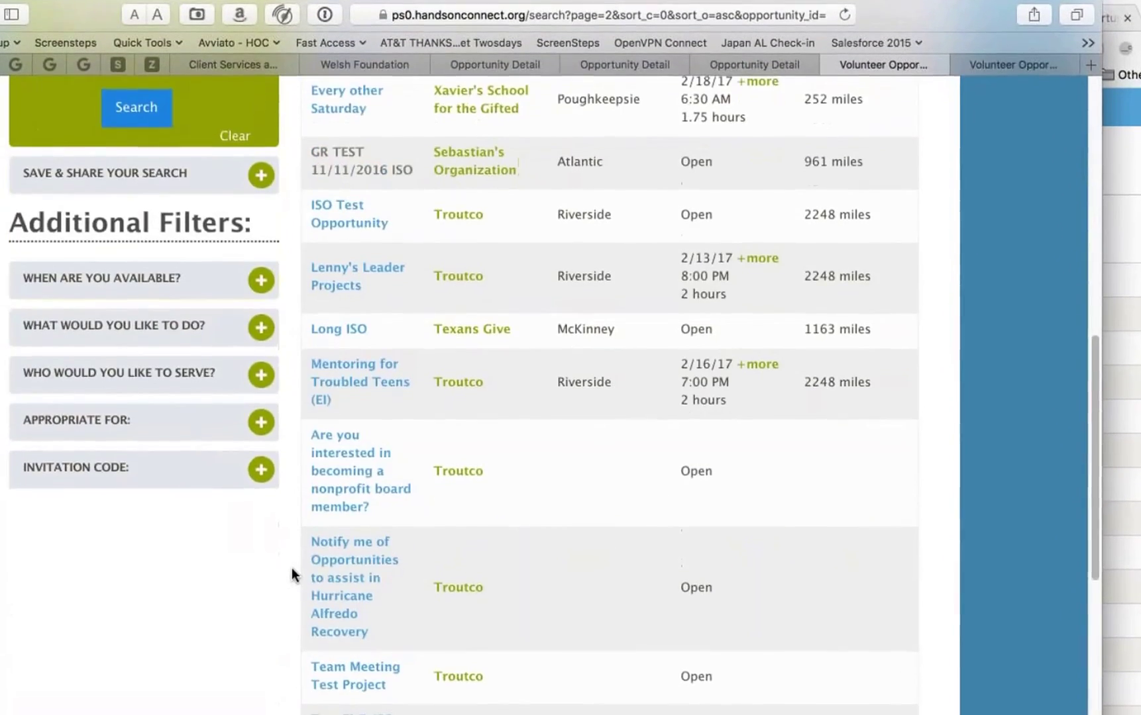
scroll(292, 568, "down", 10)
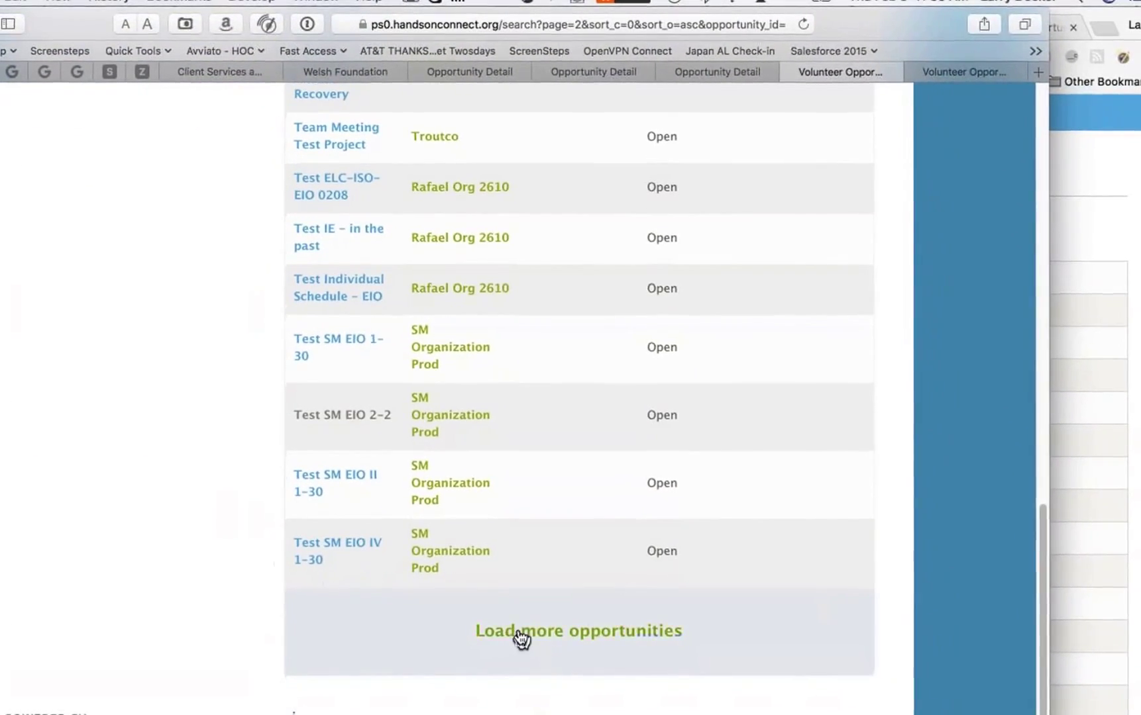
left_click(521, 632)
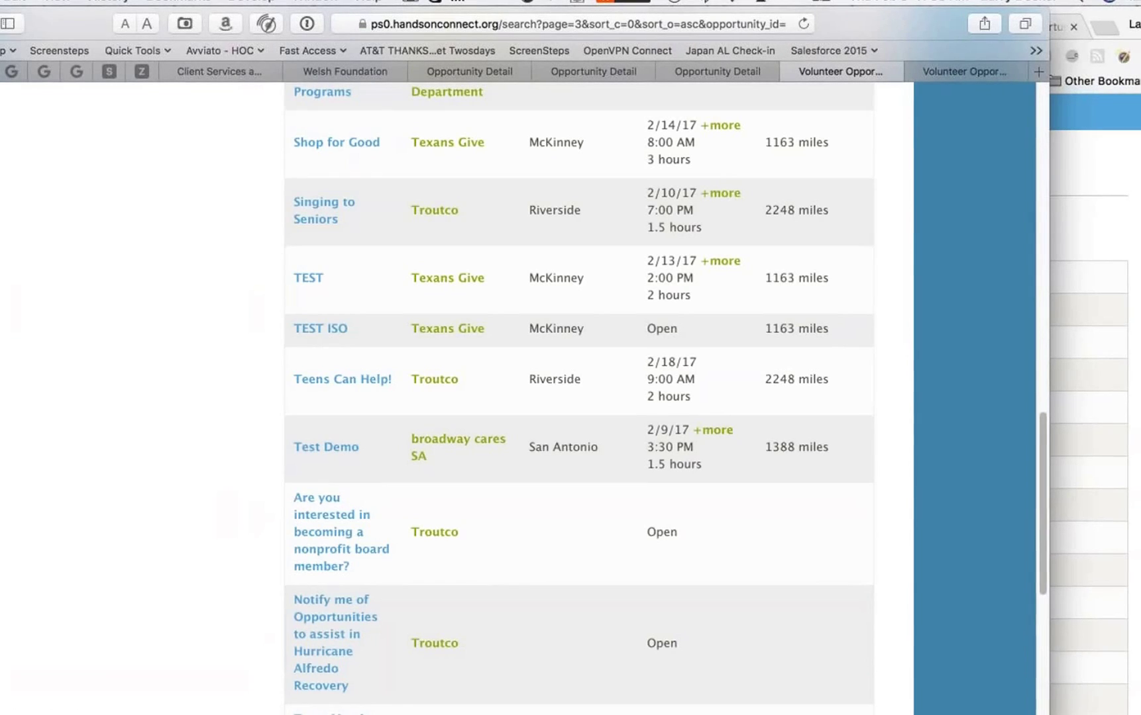
scroll(577, 397, "down", 7)
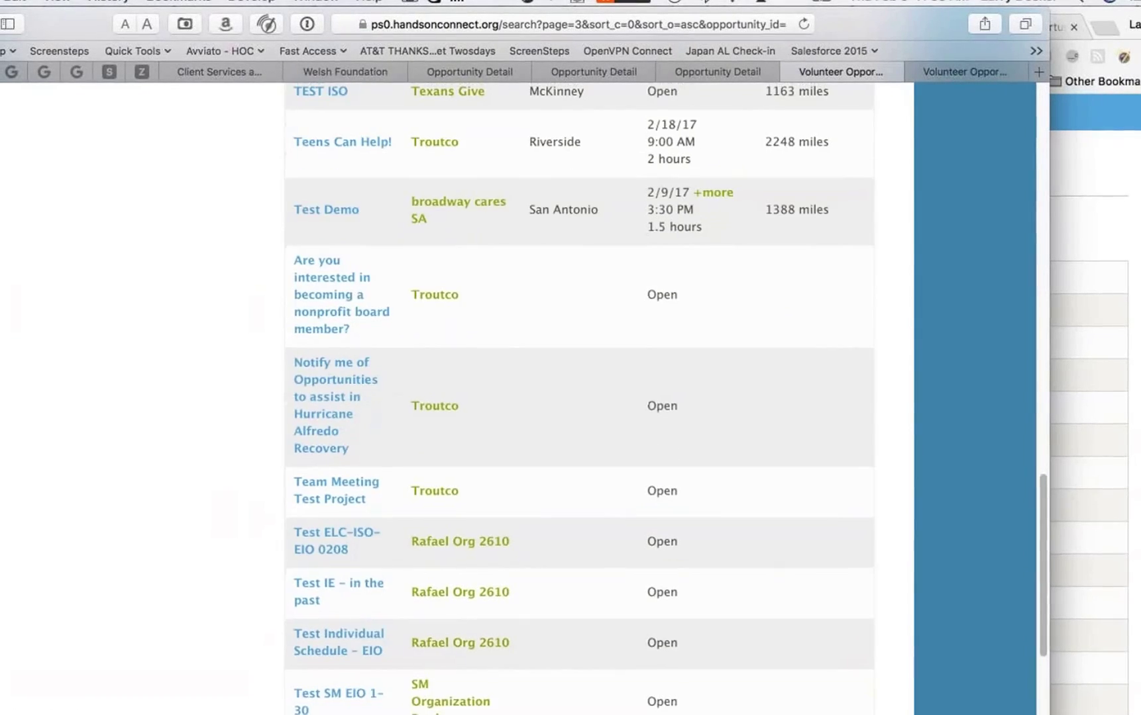
scroll(207, 522, "down", 3)
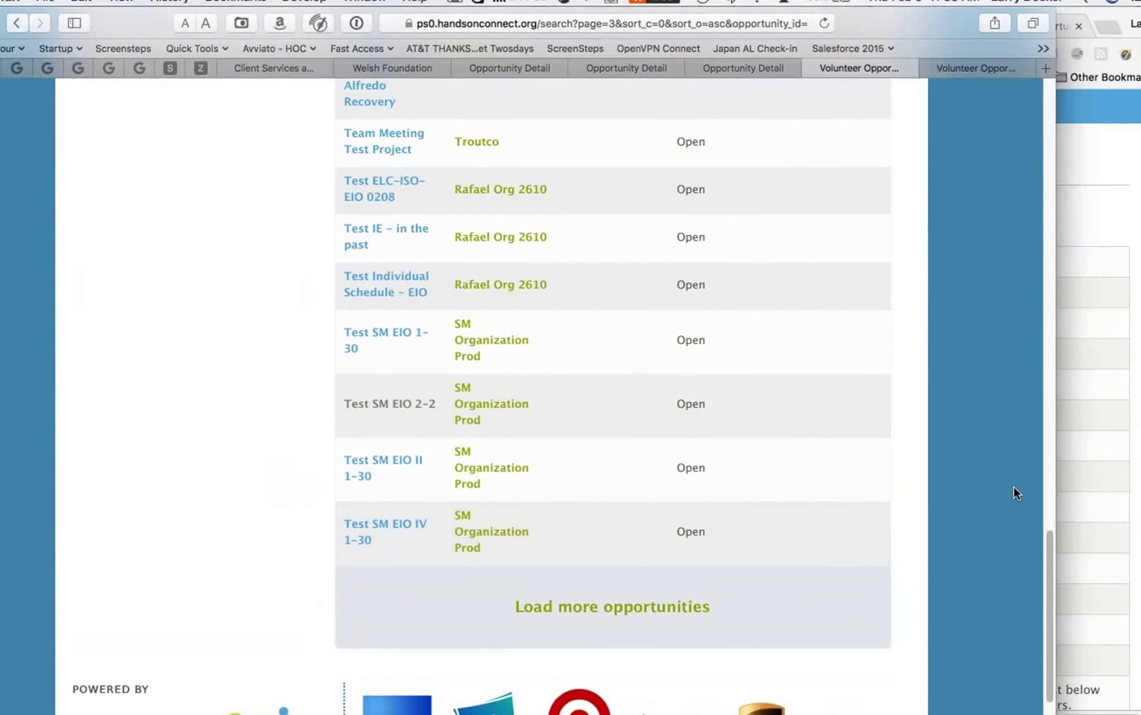
scroll(1014, 482, "up", 10)
scroll(1019, 471, "up", 10)
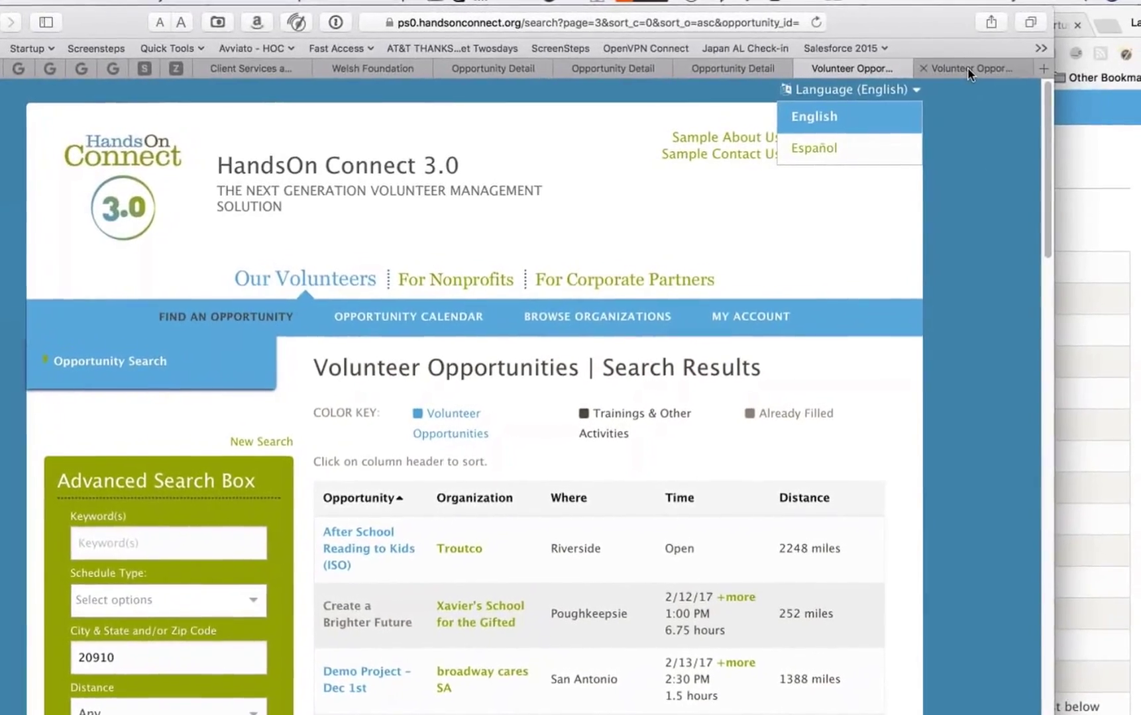
- Return to the partner portal's home page and switch to the volunteer opportunity wizard in Salesforce
left_click(967, 68)
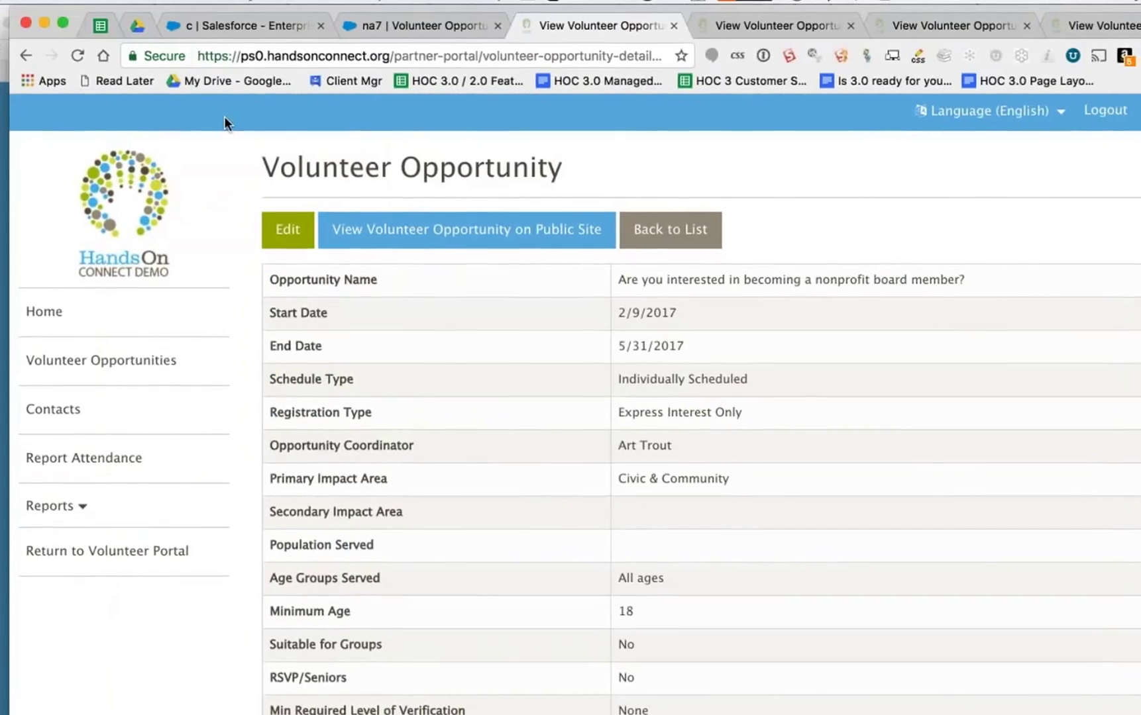
left_click(44, 295)
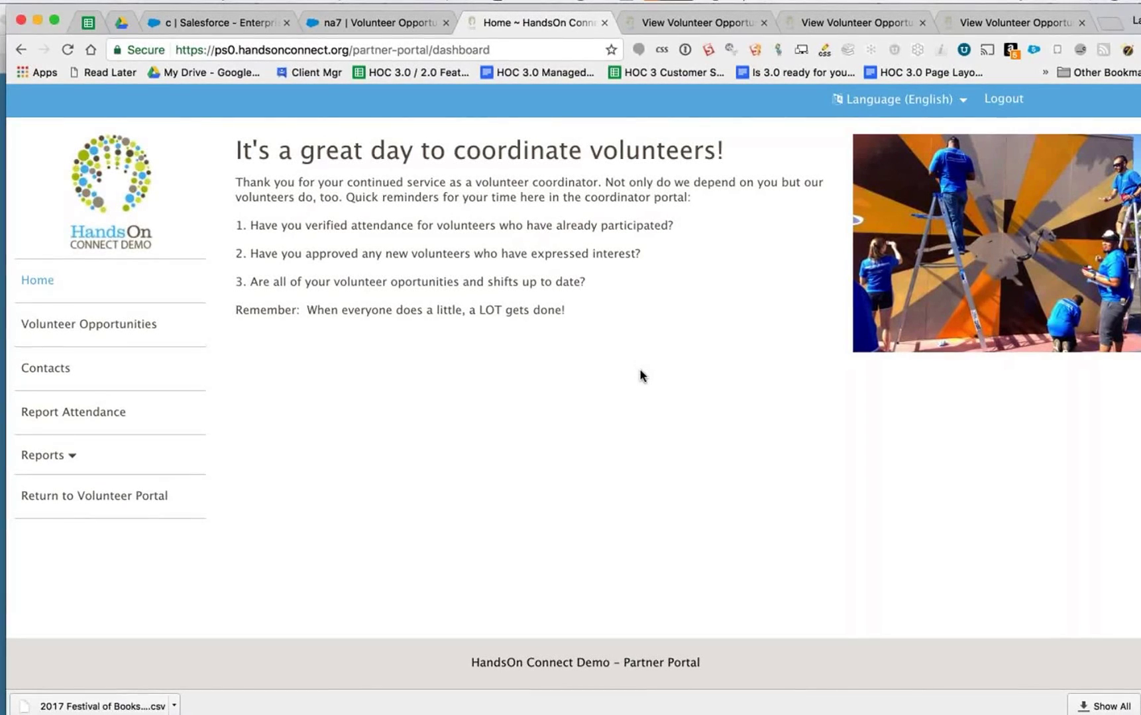
left_click(247, 29)
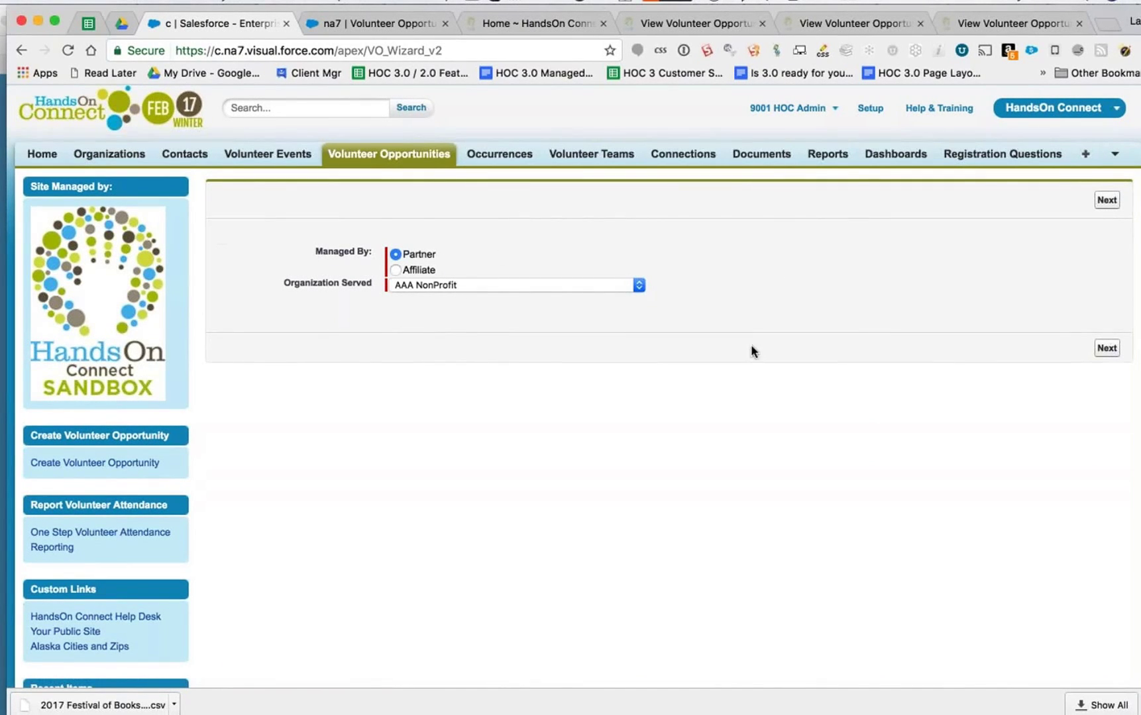
- Select Troutco as the organization served by the partner-managed opportunity and continue to the opportunity details
left_click(499, 283)
scroll(473, 464, "down", 15)
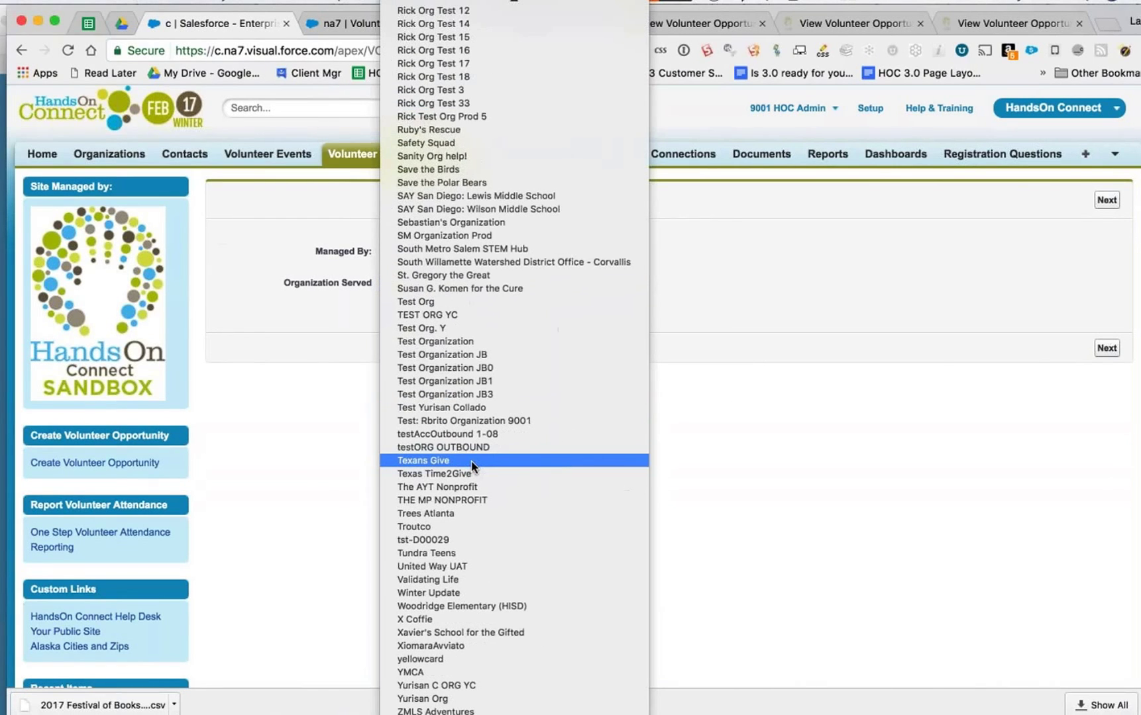
left_click(467, 528)
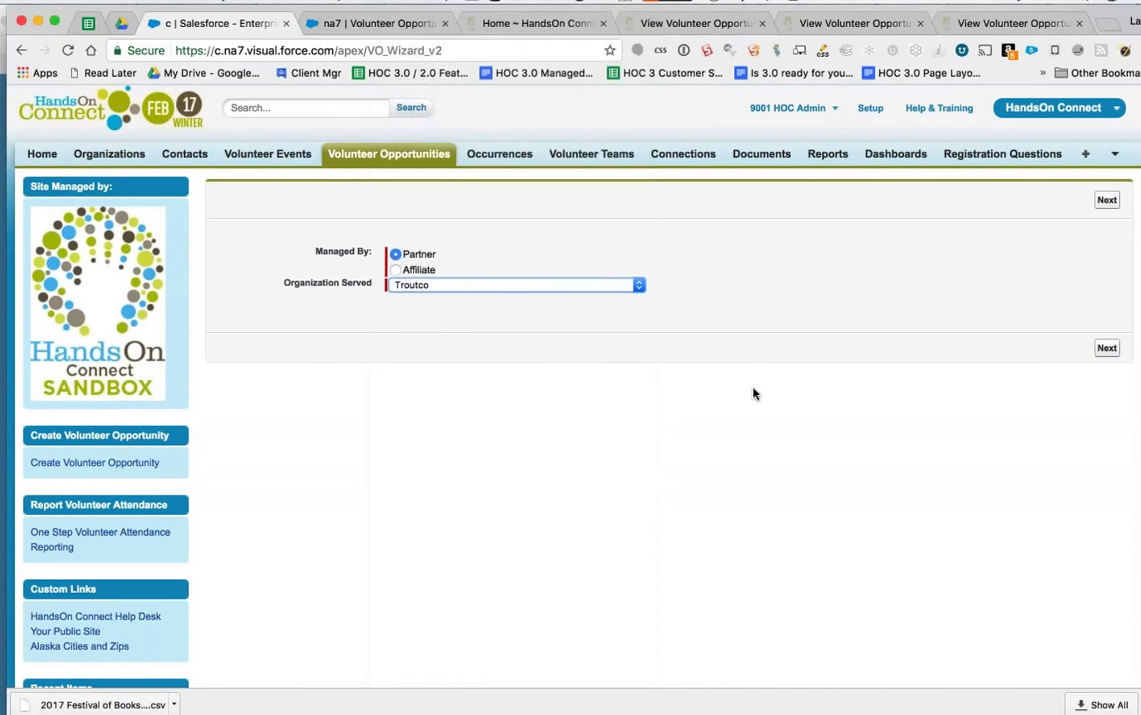
left_click(1106, 348)
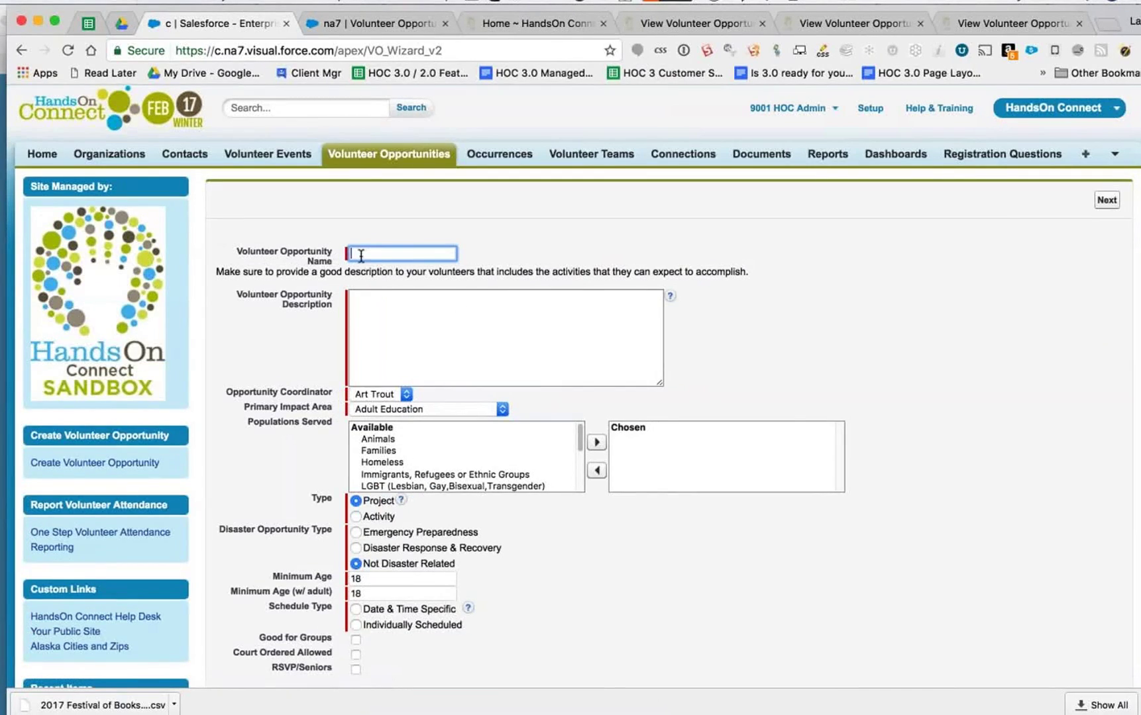
- Name the opportunity "Sew Blankets at Home (Virtual Opportunity)" and describe it as "All the instructions for what to make, where to send it."
type("Sew B")
type("lankets at Home (Virt")
type("ual Opportunity")
type(")")
key("Tab")
type("All the instructions for what to make, where ")
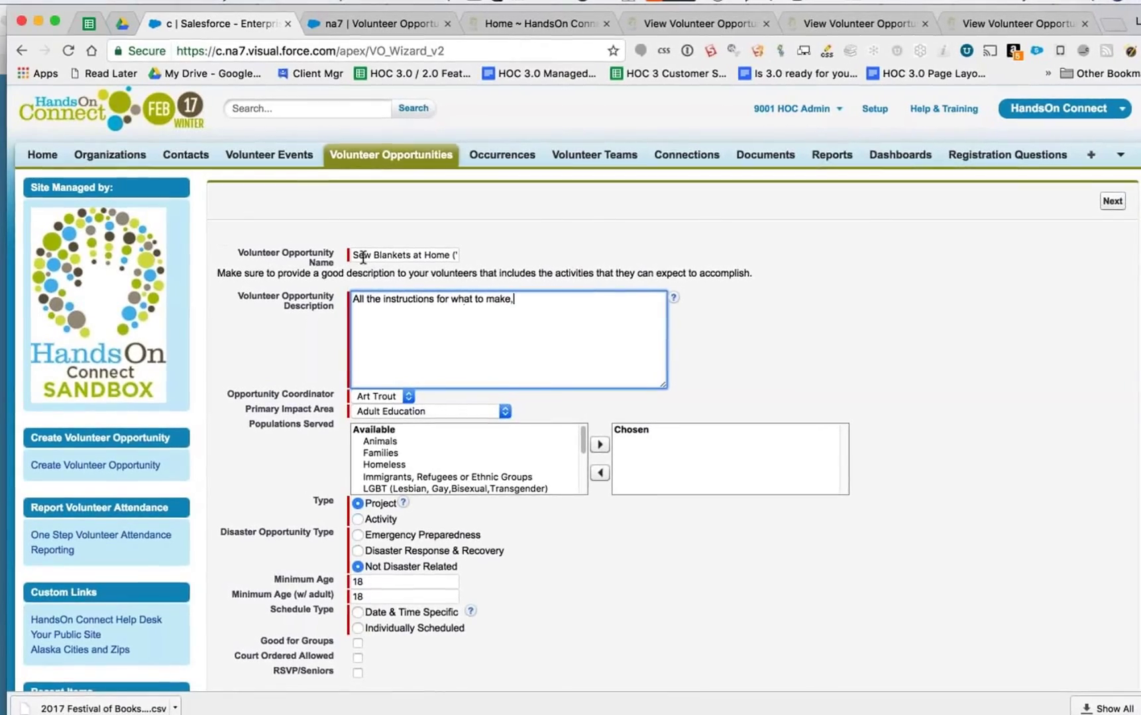
type("to send it.")
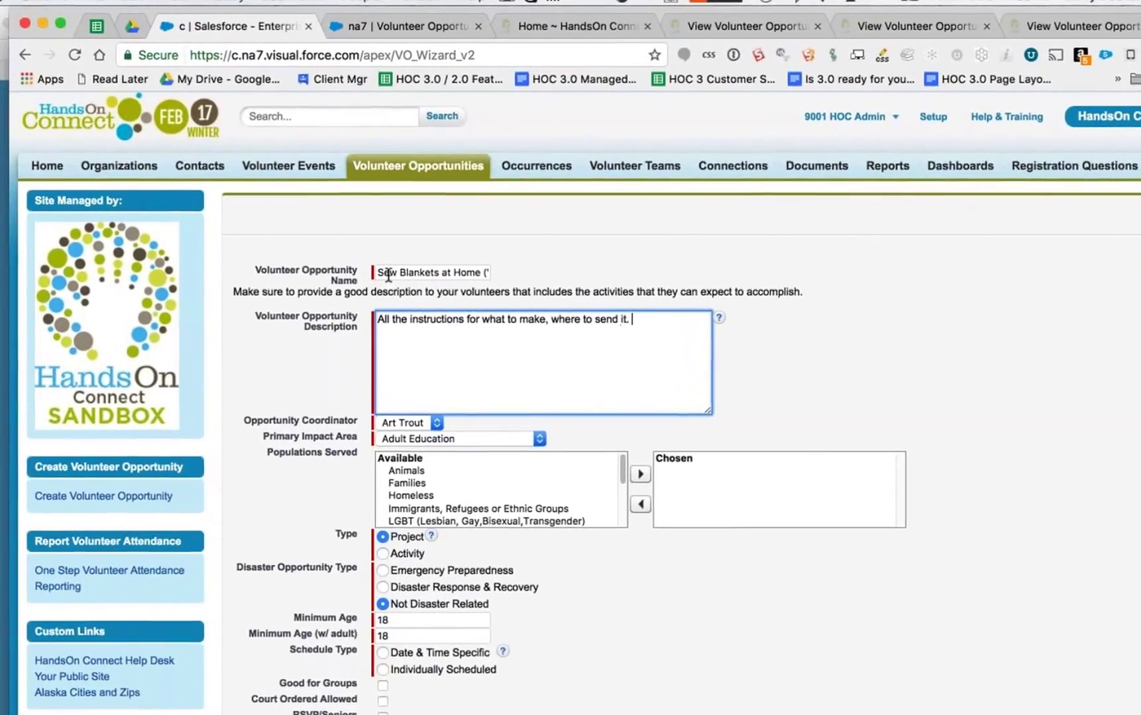
- Set the primary impact area to Hunger & Homelessness and add Homeless to the populations served
scroll(398, 261, "down", 5)
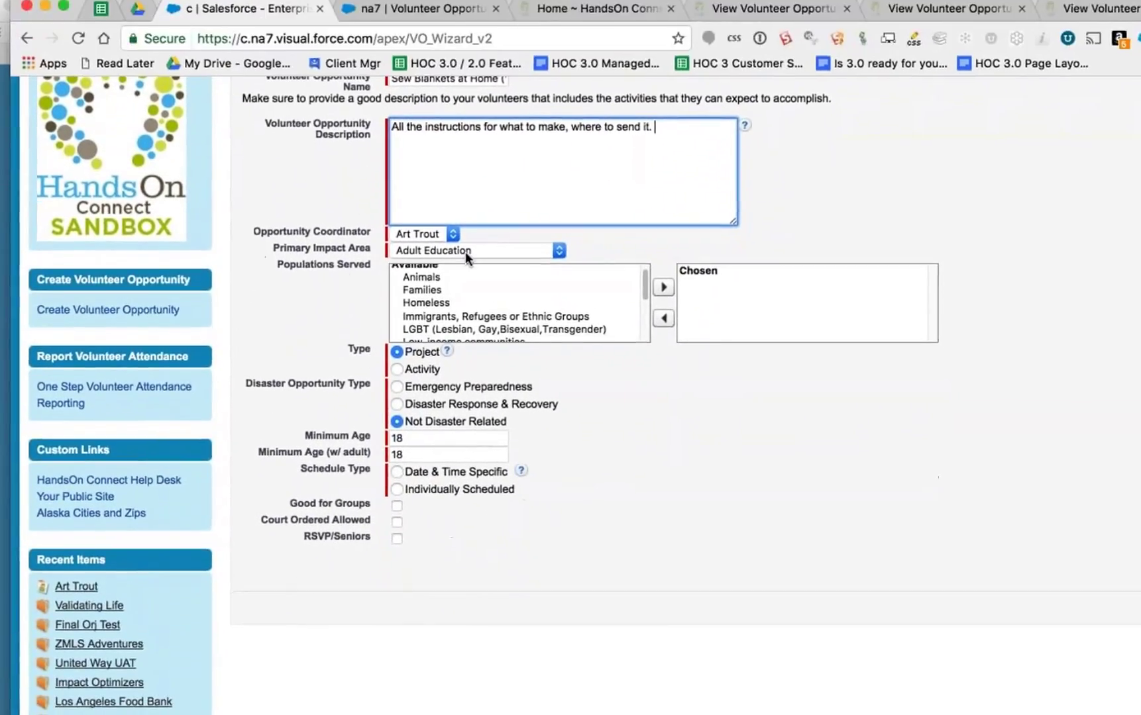
left_click(465, 249)
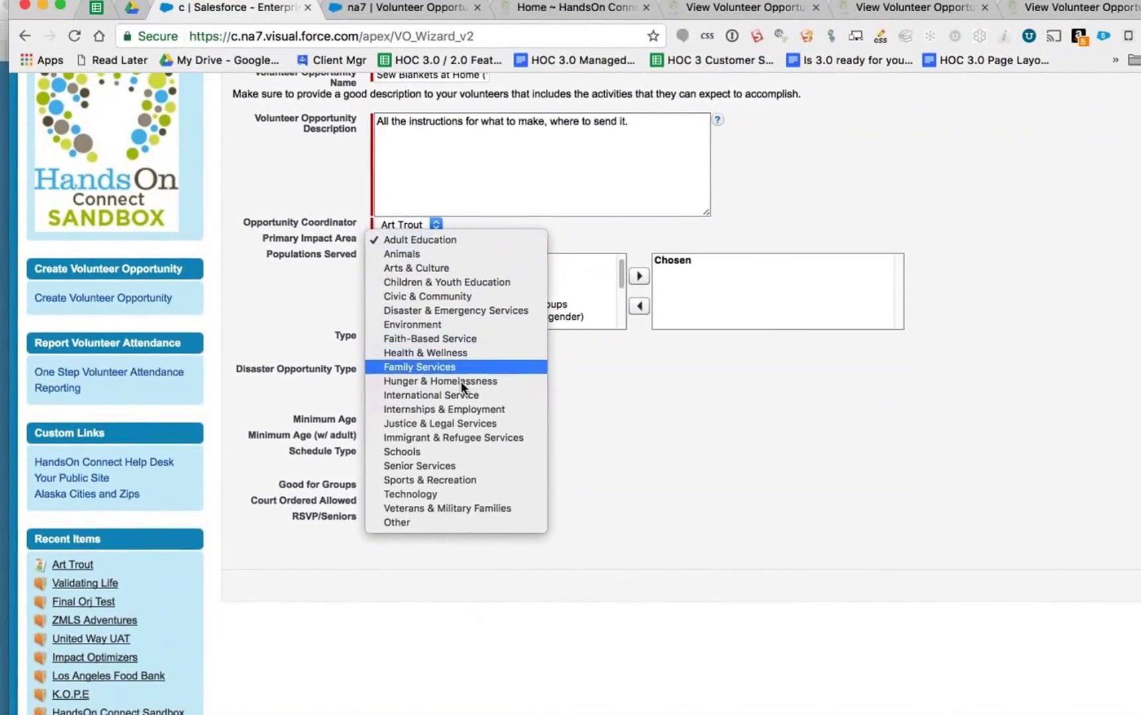
left_click(457, 379)
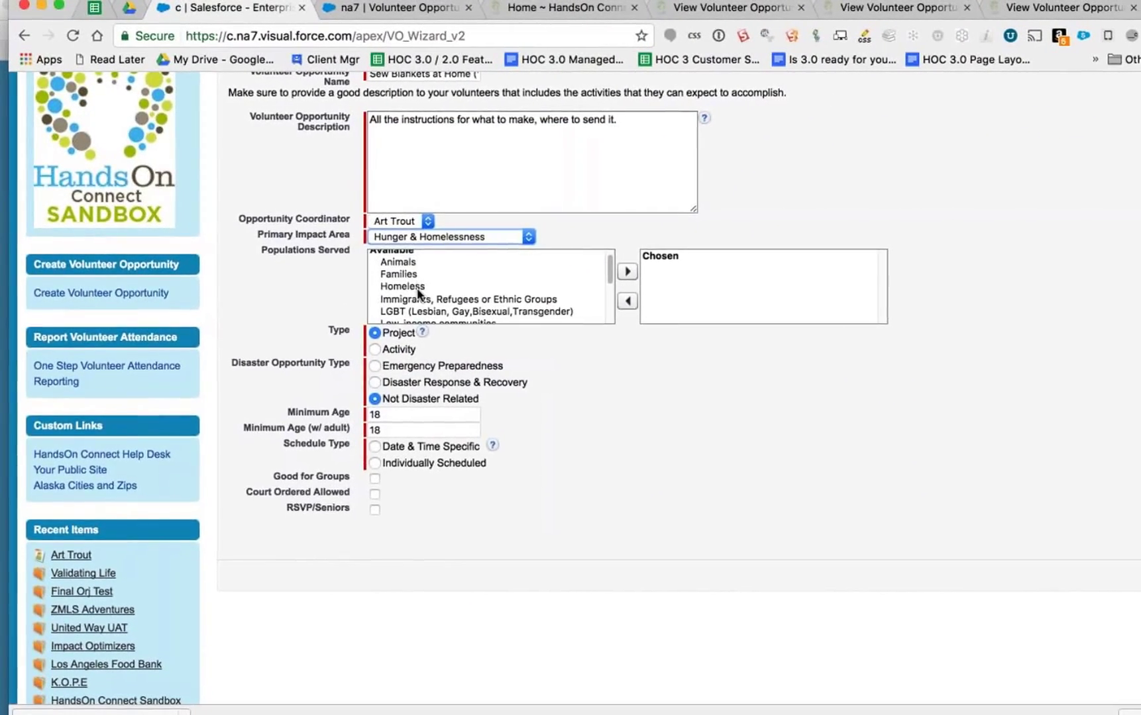
left_click(417, 287)
left_click(626, 271)
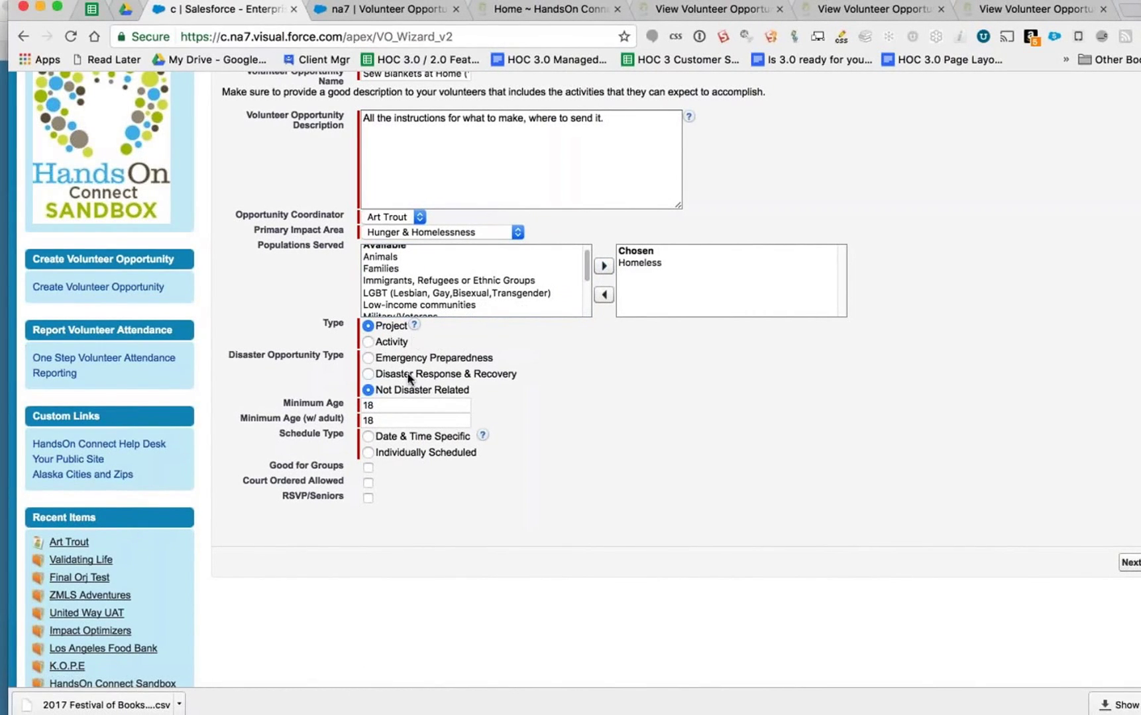
- Set both the minimum age and the minimum age with adult to 13
left_click(383, 406)
key("BackSpace")
key("BackSpace")
type("13")
key("Tab")
type("13")
key("Tab")
- Choose Individually Scheduled as the schedule type, check the schedule type help text and continue to the registration type
left_click(365, 454)
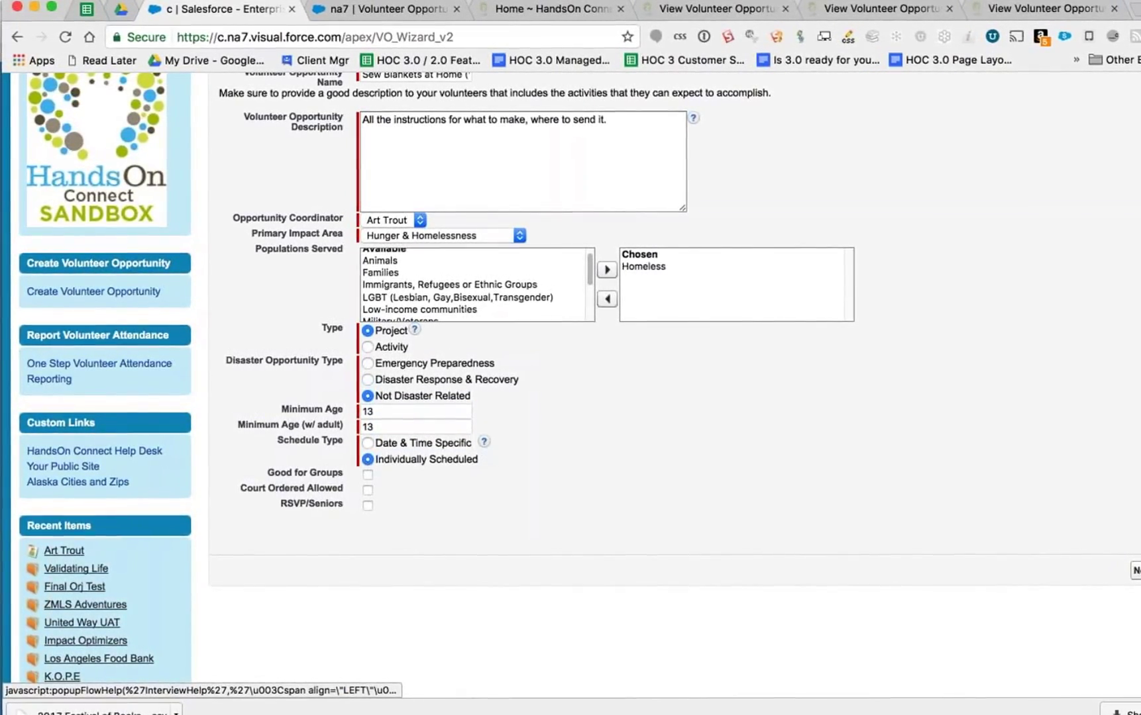
left_click(486, 442)
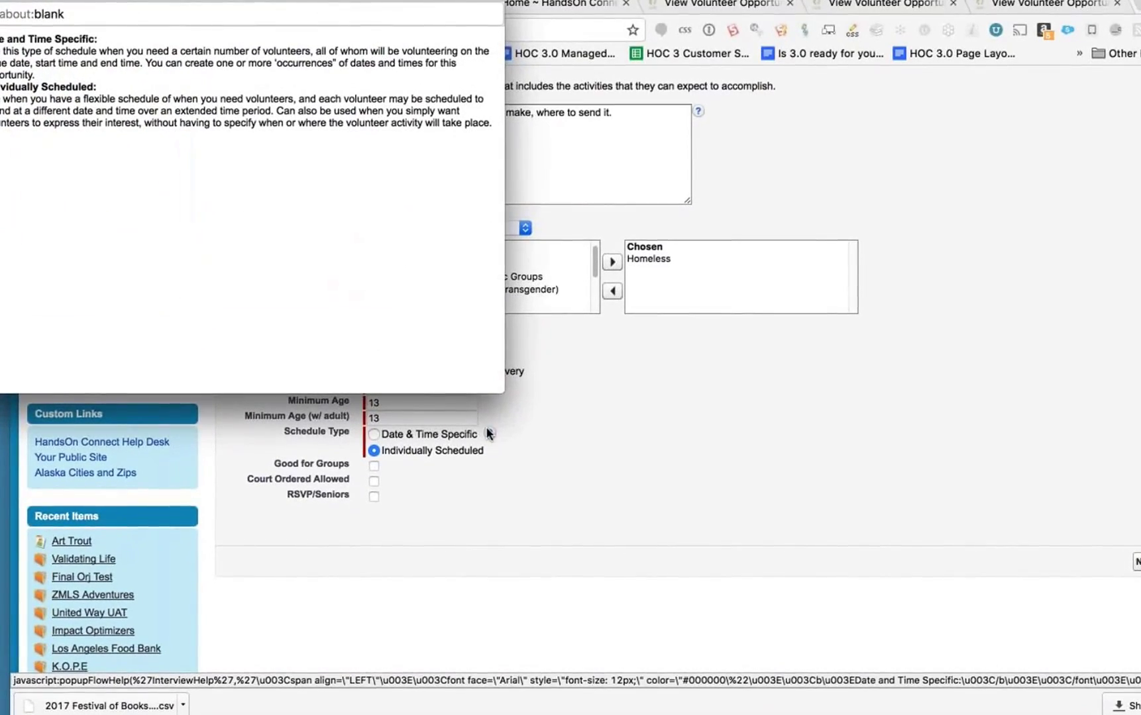
left_click(357, 398)
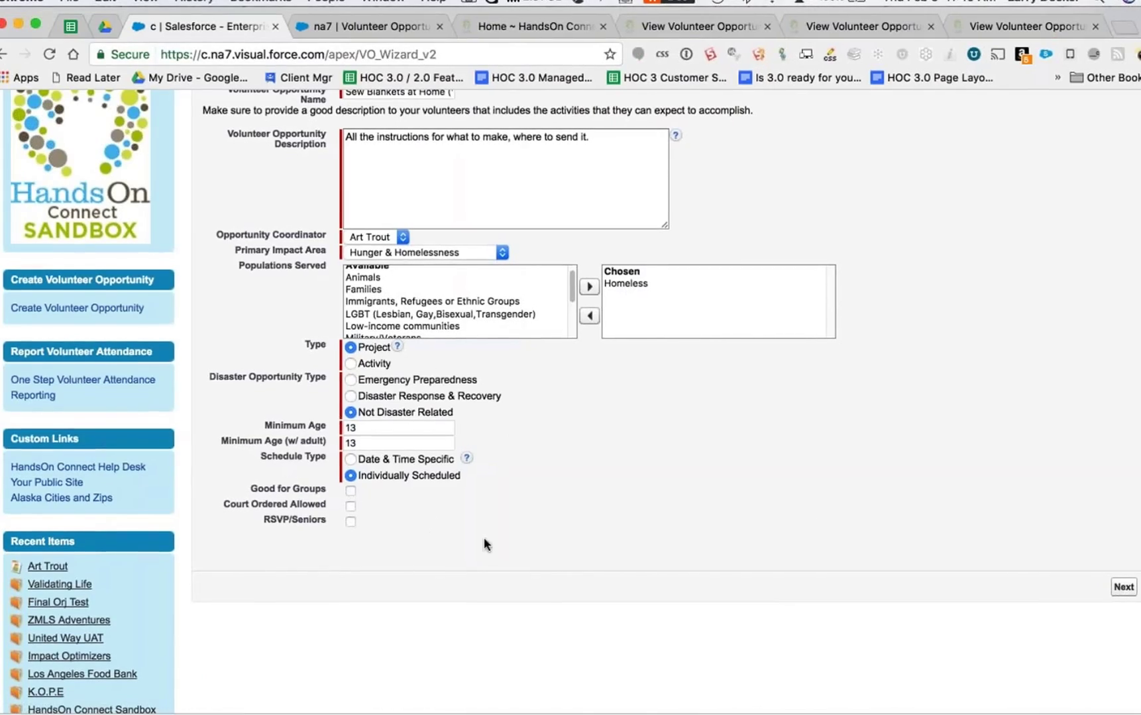
key("Return")
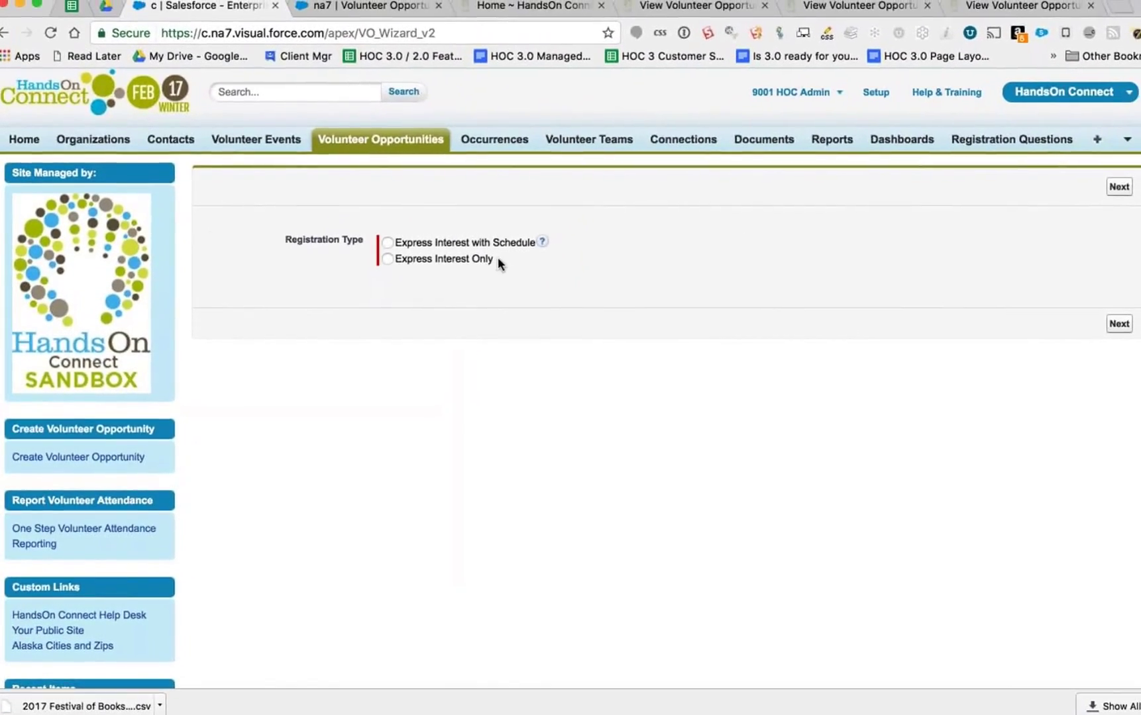
- Read the registration type help text, choose Express Interest Only and continue to the location
left_click(542, 251)
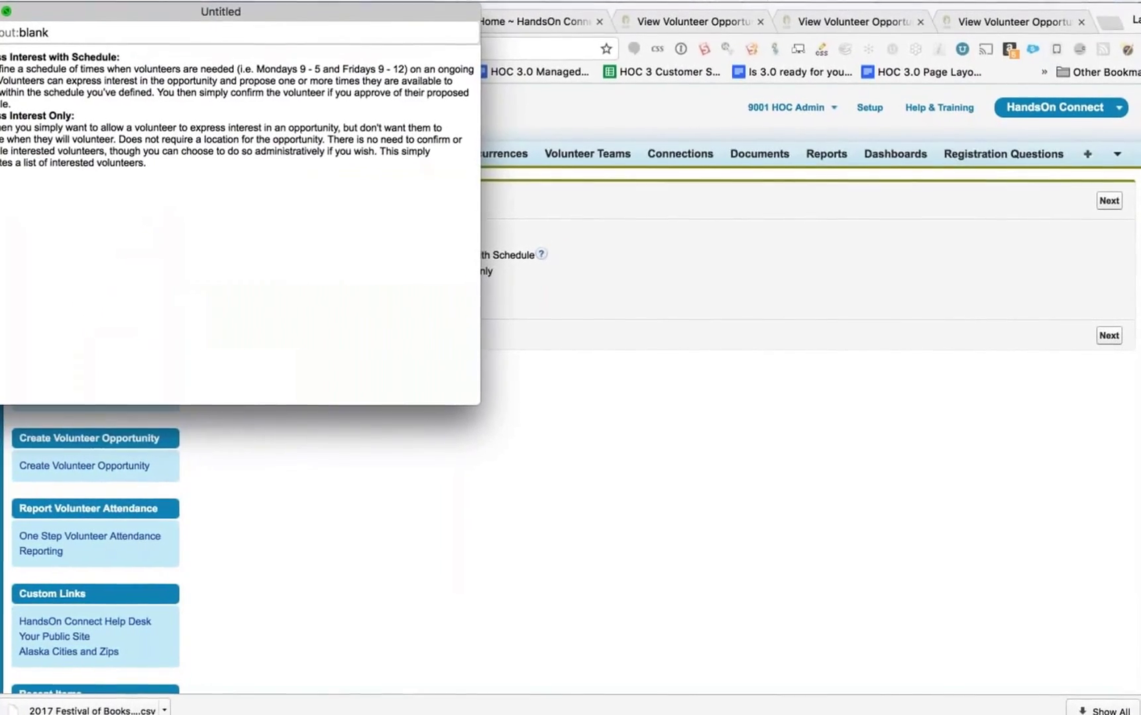
left_click(0, 15)
left_click(377, 265)
left_click(1105, 329)
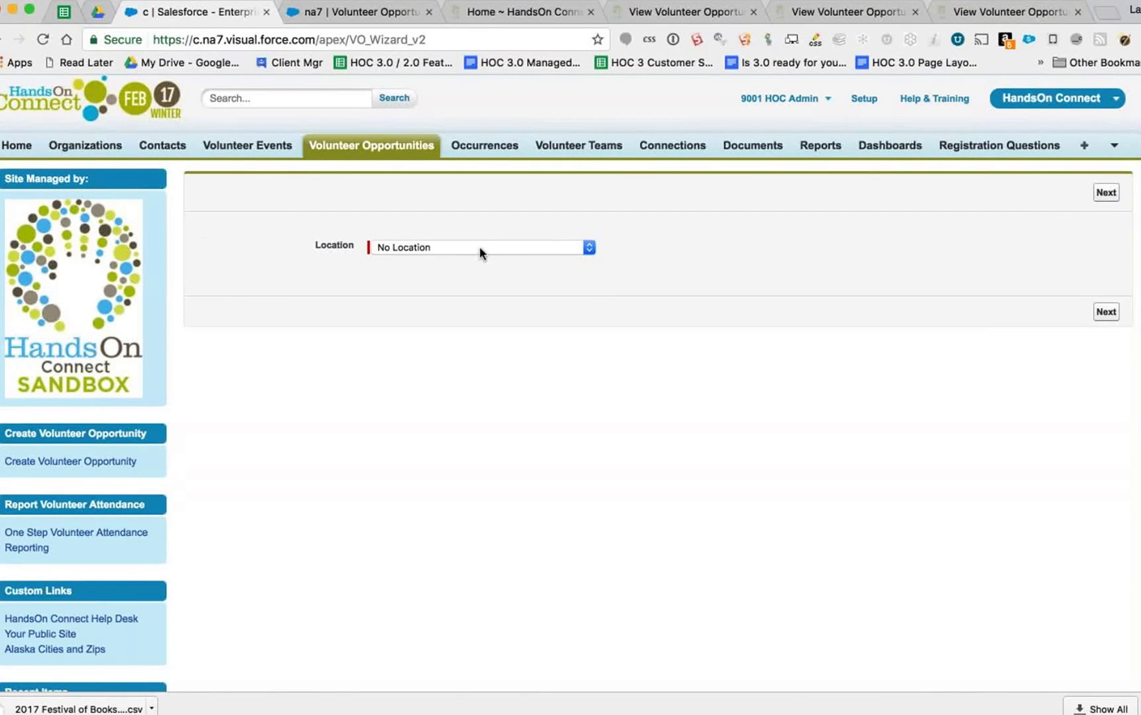
- Check the available locations, keep No Location for the virtual opportunity and continue to the dates
left_click(479, 250)
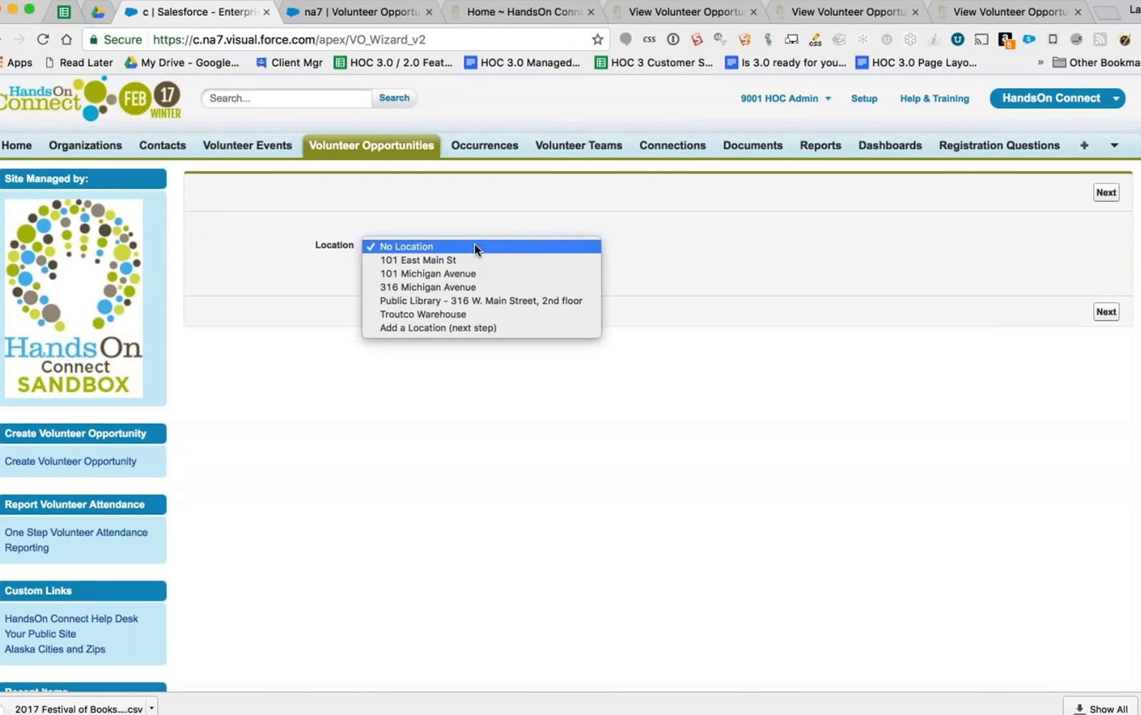
left_click(476, 248)
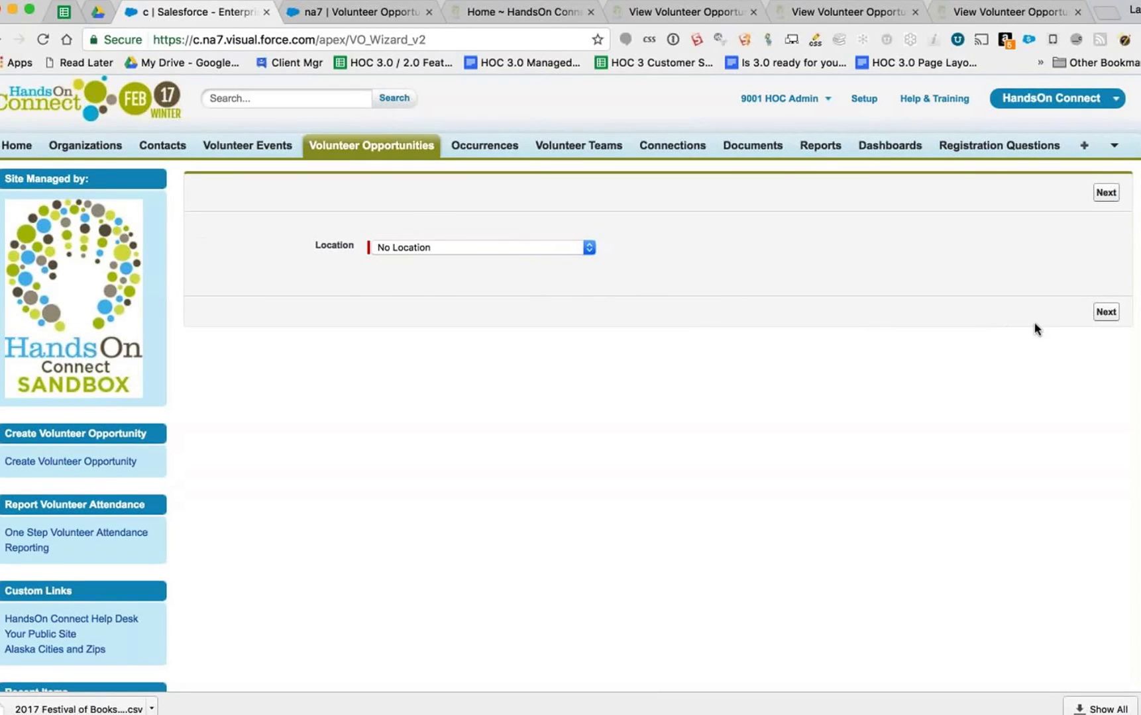
left_click(1104, 317)
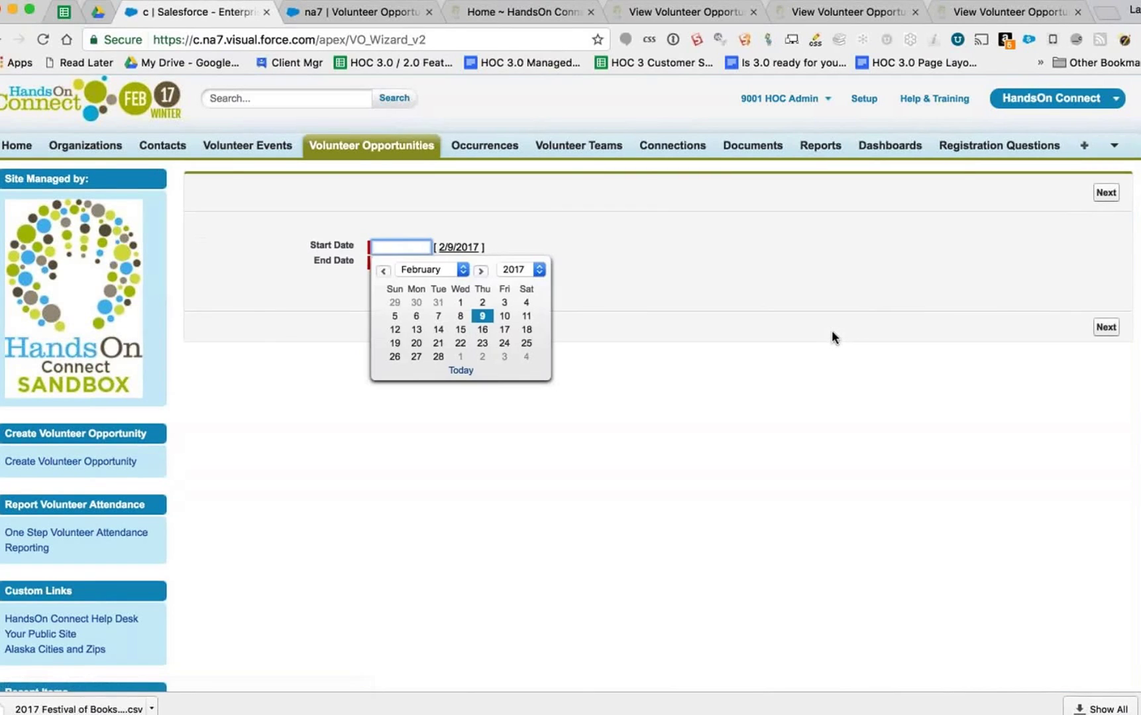
- Set the opportunity's start date to 2/9/2017 and end date to 2/28/2017, and finish the wizard to create it
left_click(482, 316)
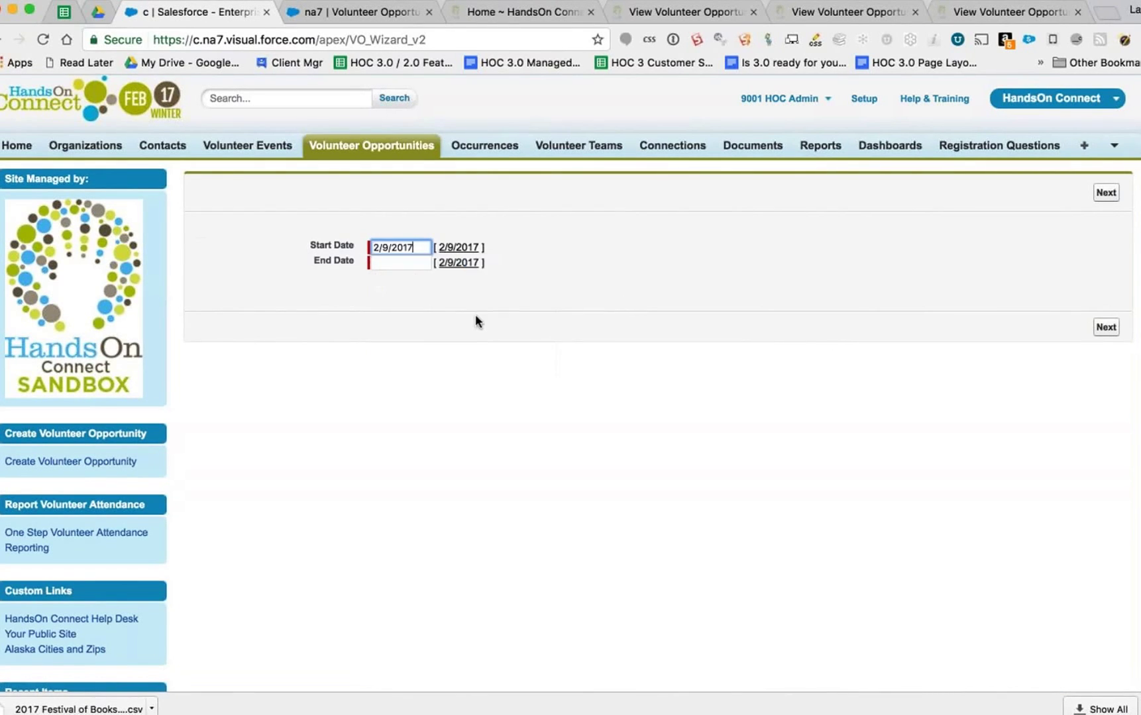
left_click(375, 262)
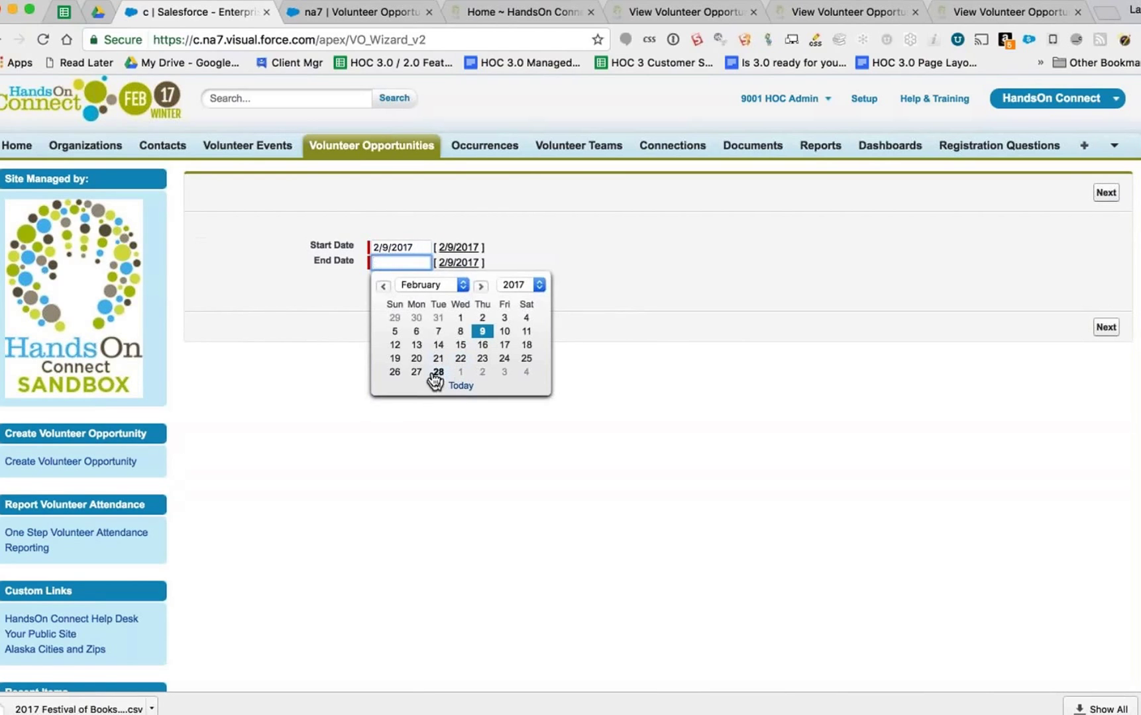
left_click(438, 373)
left_click(1108, 327)
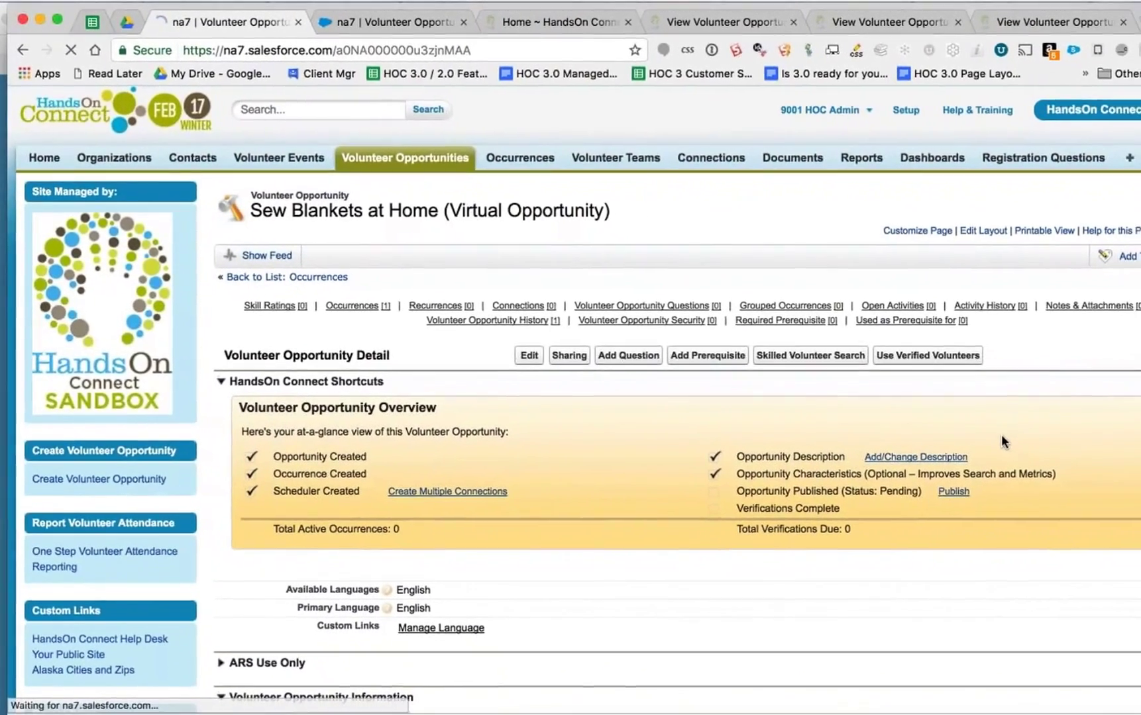
- Publish the Sew Blankets at Home (Virtual Opportunity) record and open its occurrence's public page in a new tab
scroll(971, 432, "down", 3)
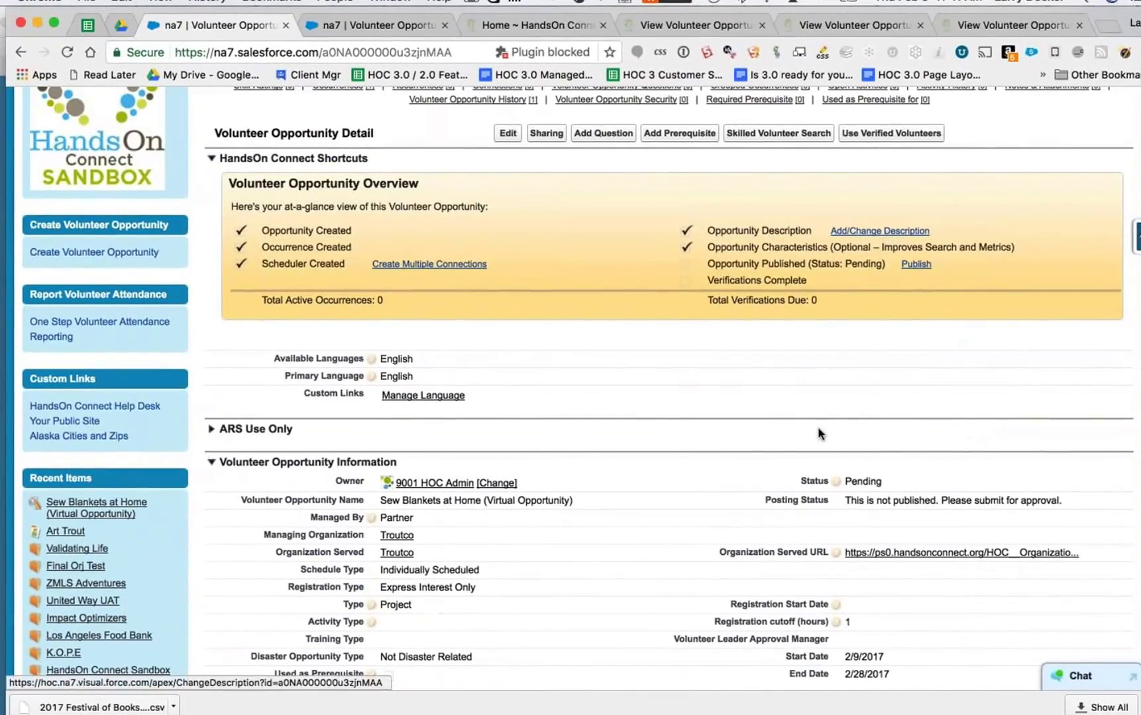
left_click(918, 265)
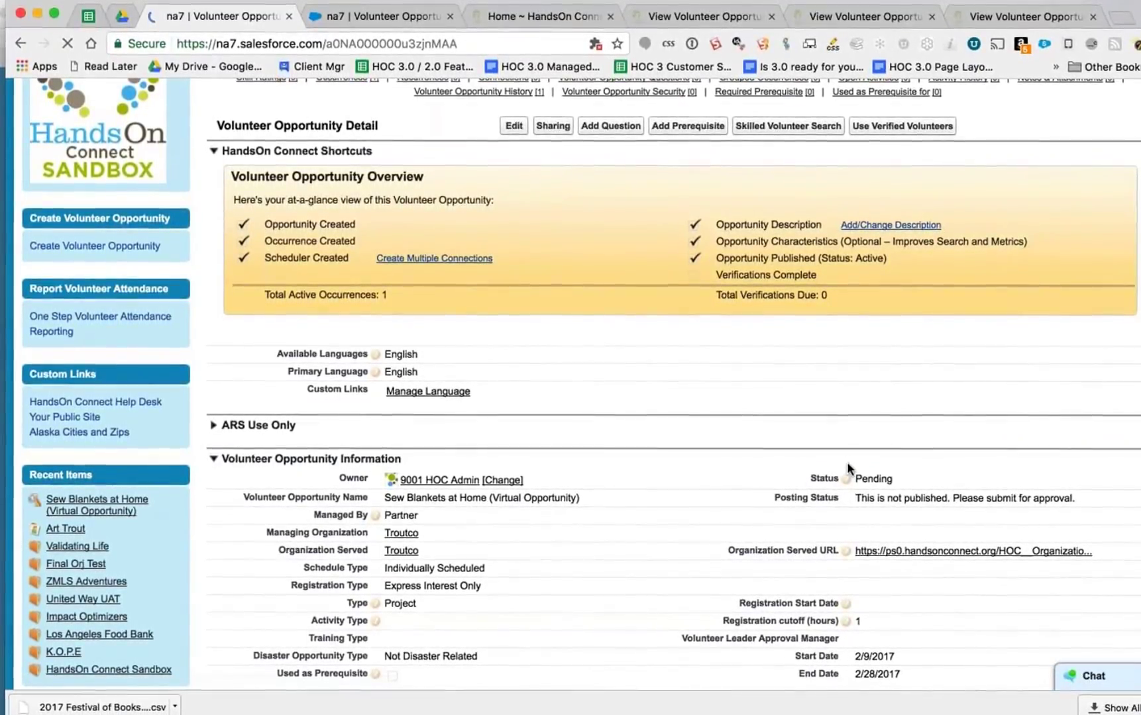
scroll(846, 463, "down", 15)
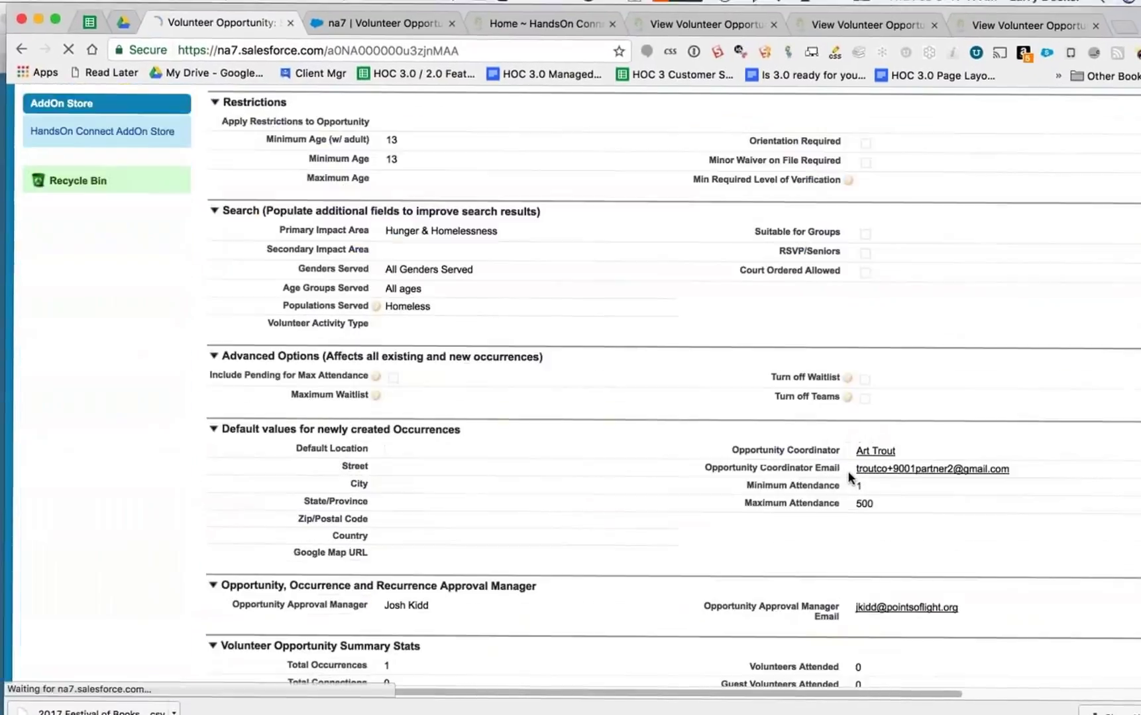
scroll(848, 477, "down", 10)
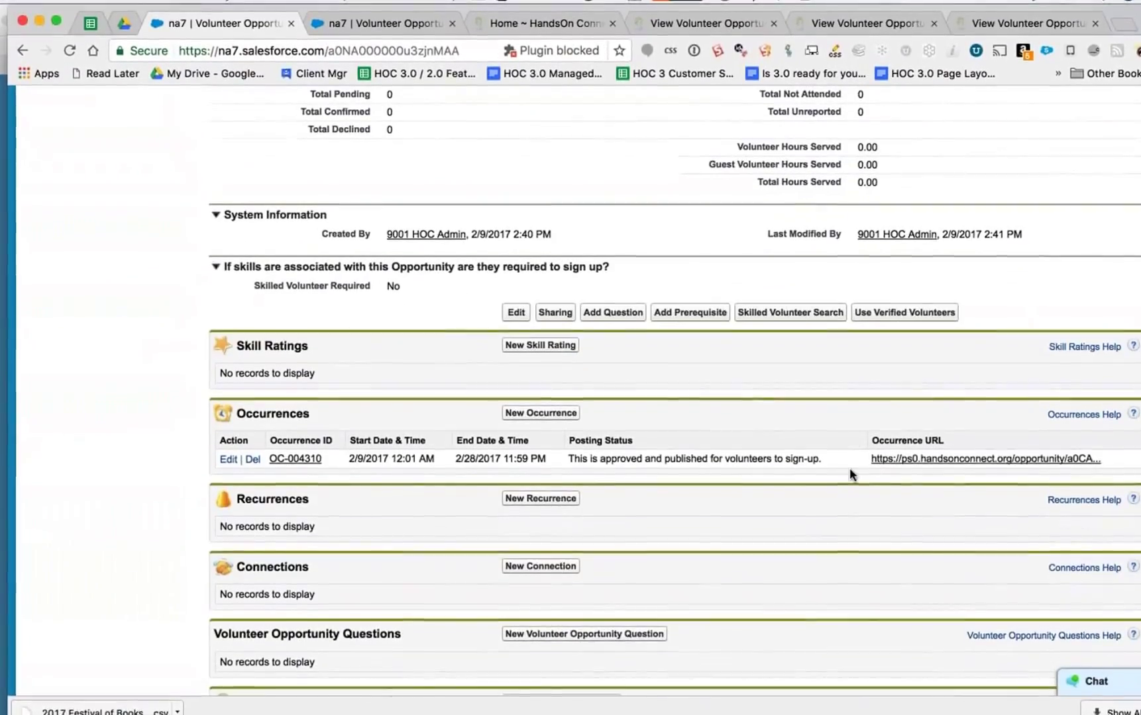
left_click(904, 460, "super")
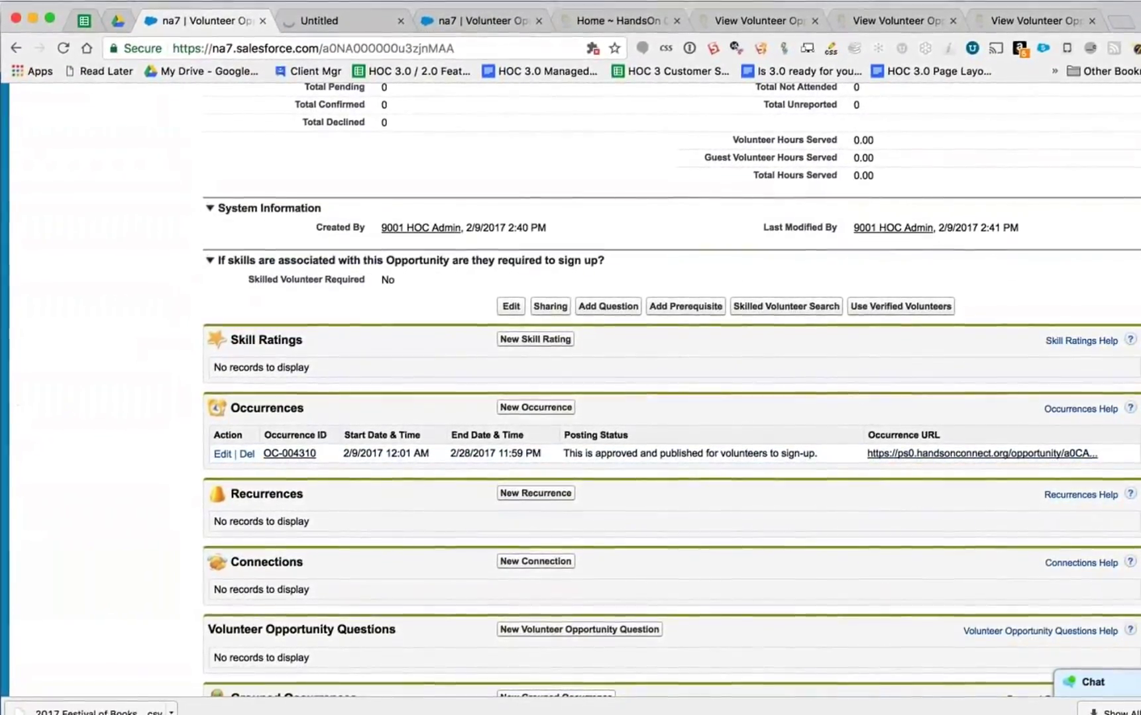
key("super+Tab")
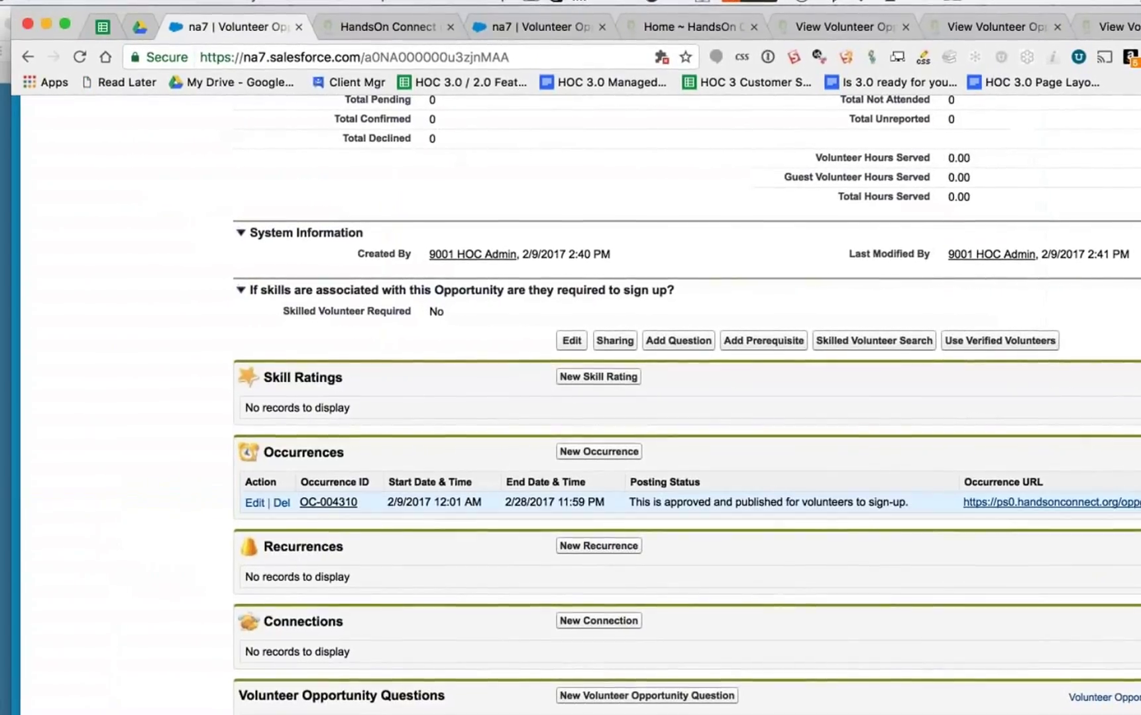
left_click(992, 503)
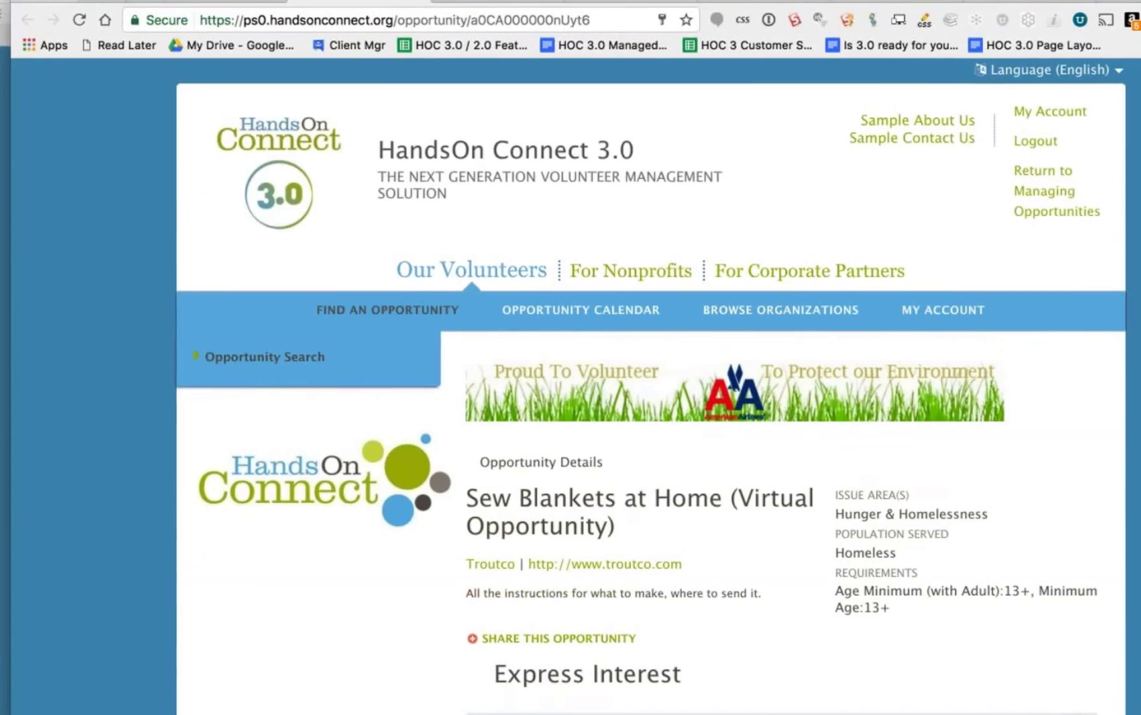
- Expand the volunteers needed entry on the public opportunity page and review its Express Interest details
scroll(778, 597, "down", 5)
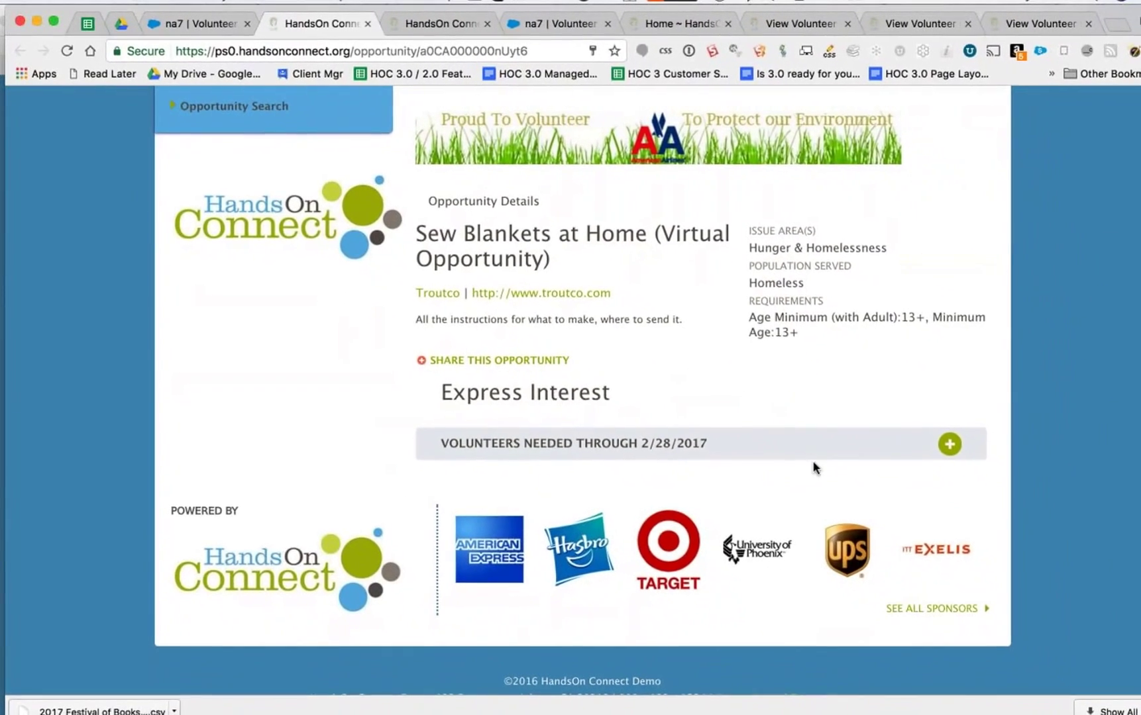
left_click(943, 442)
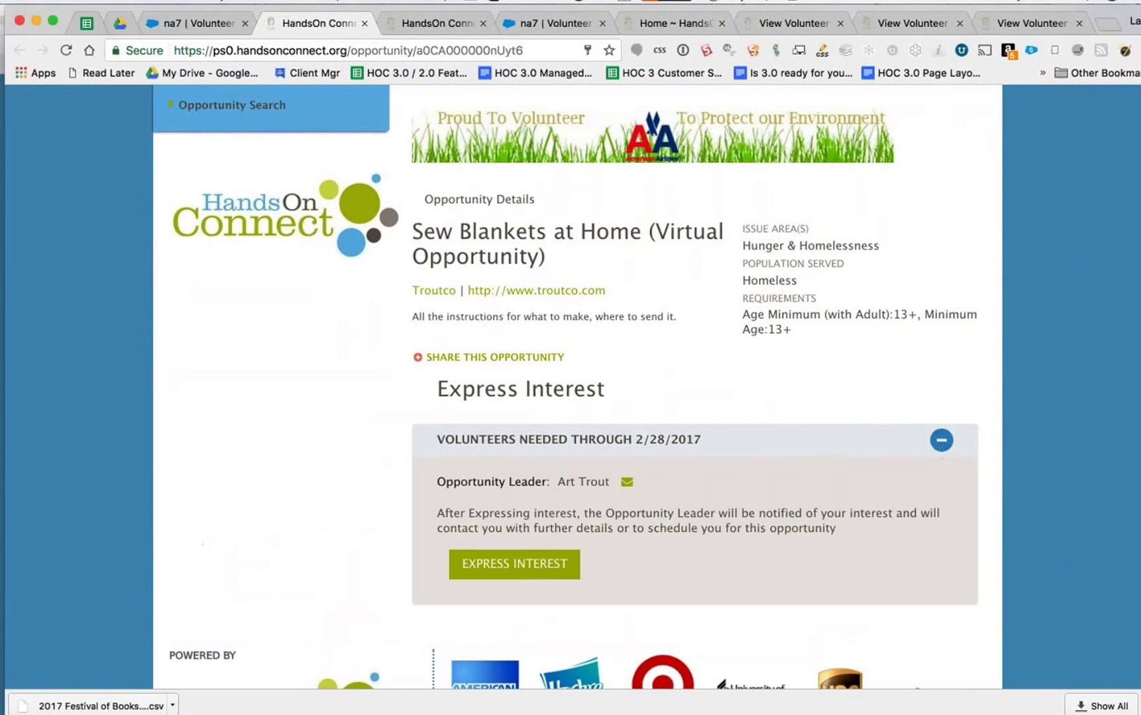
left_click(528, 566)
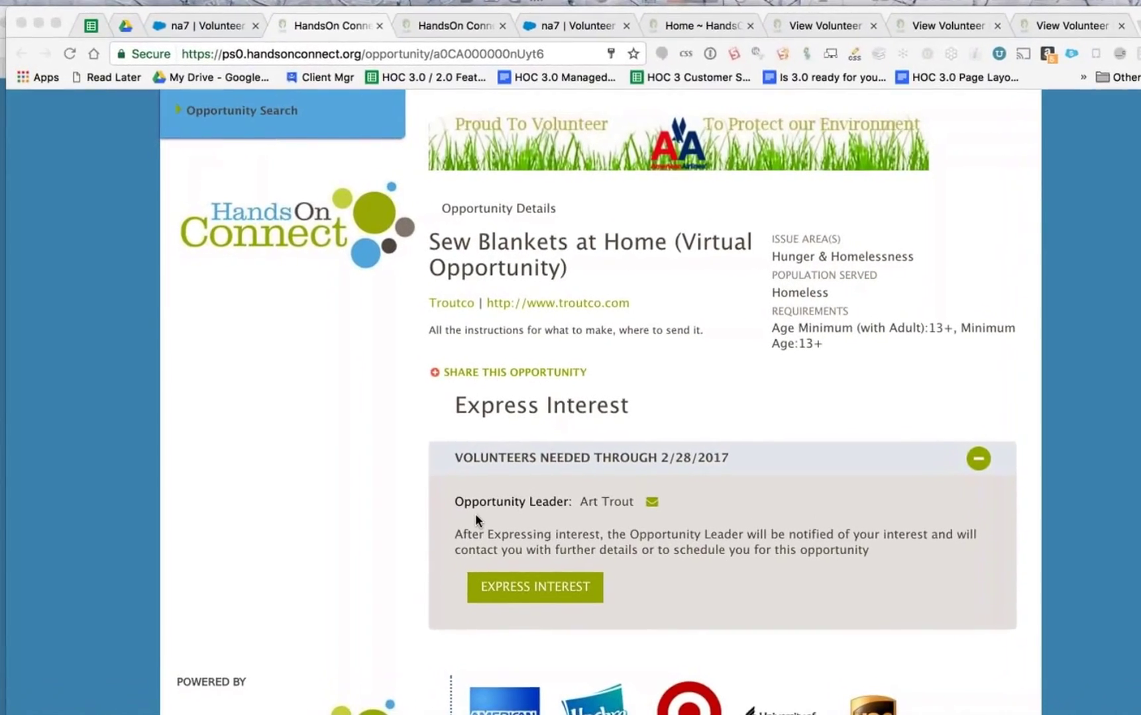
scroll(312, 457, "up", 5)
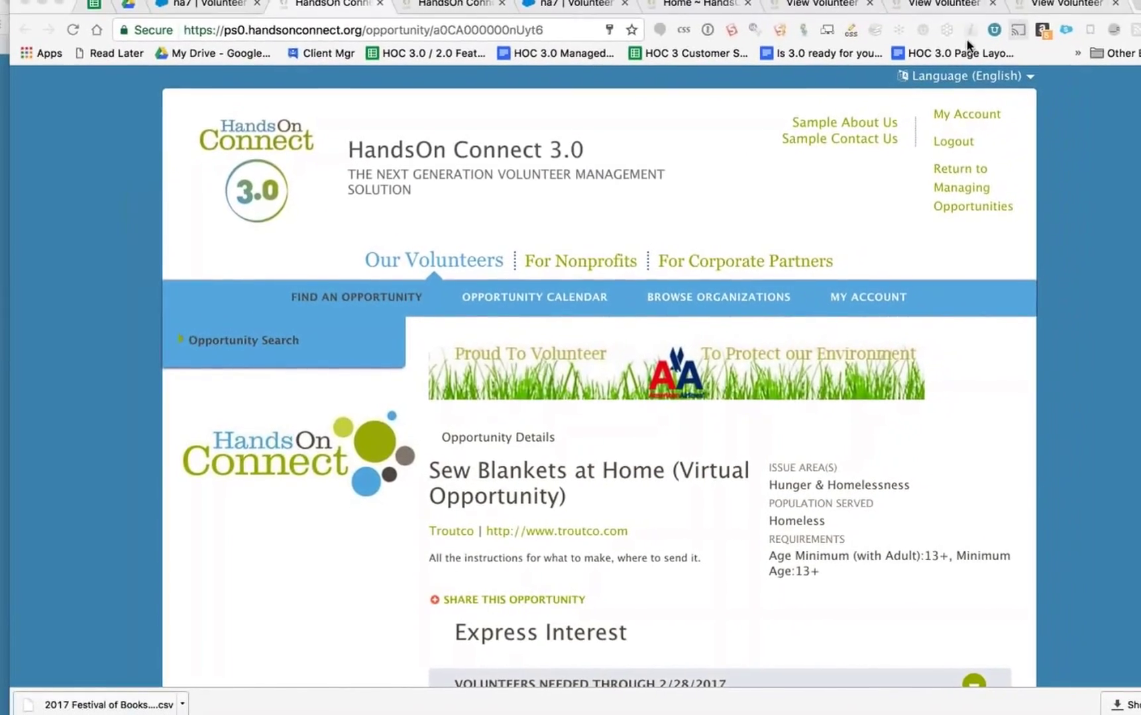
- Switch to the Mentoring for Troubled Teens (EI) opportunity in the partner portal and review its details, location and connections
left_click(823, 1)
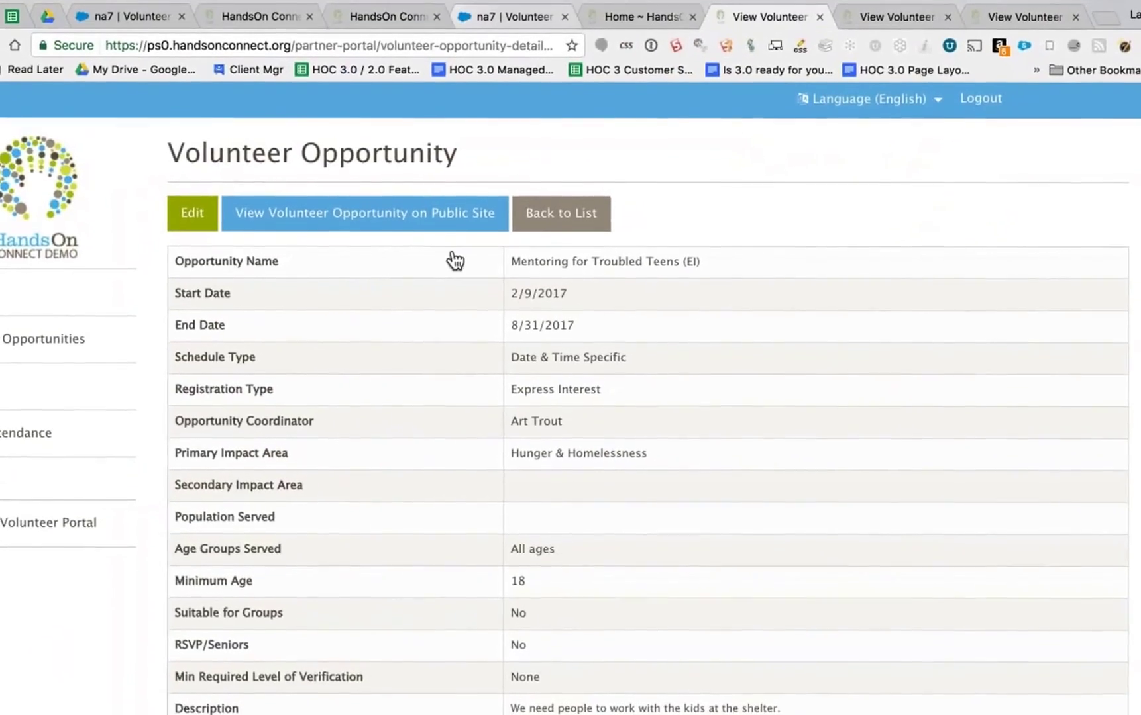
scroll(650, 424, "down", 3)
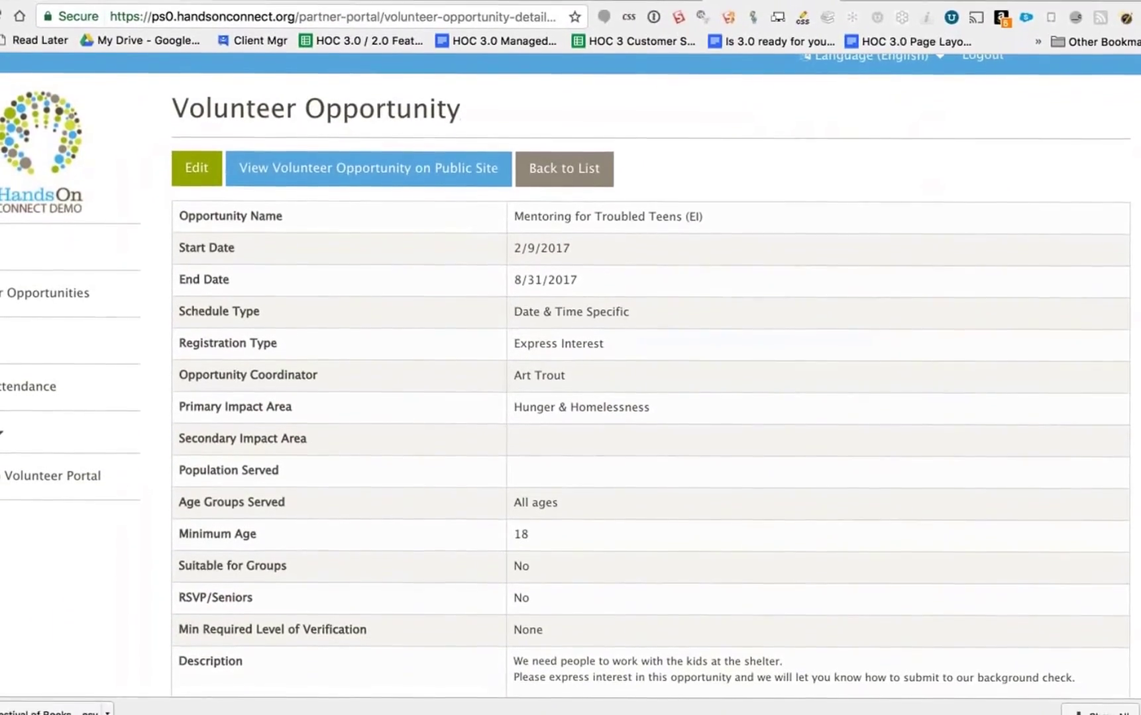
scroll(649, 423, "up", 4)
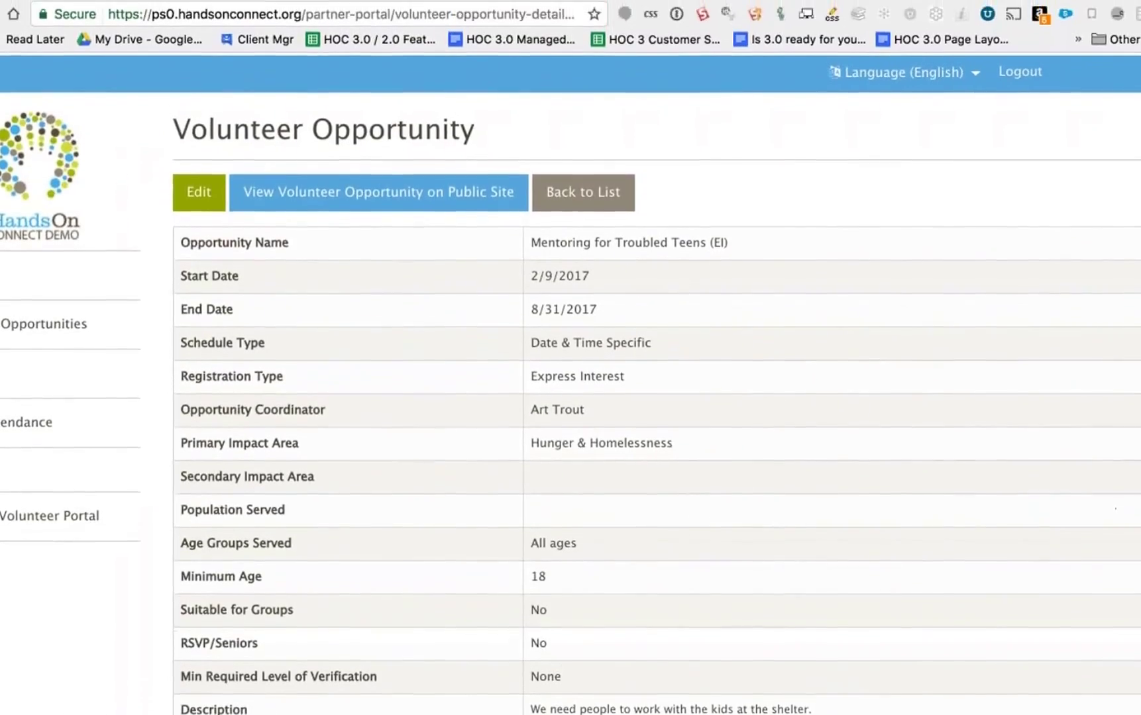
scroll(649, 424, "down", 5)
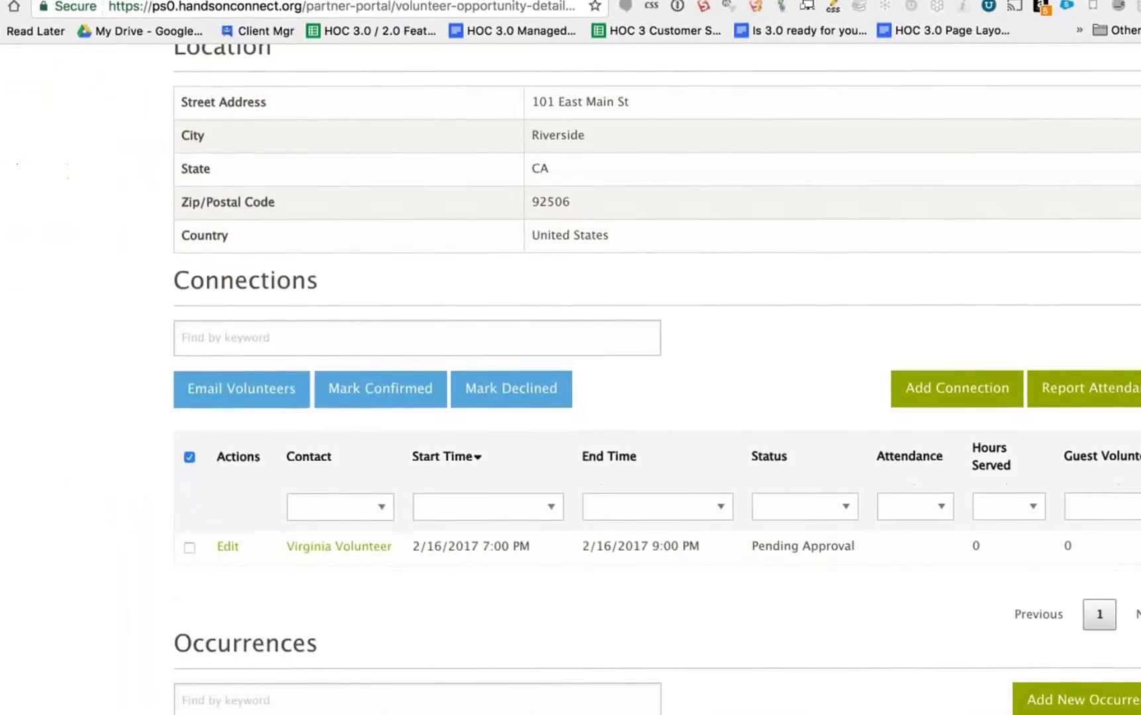
scroll(649, 398, "up", 10)
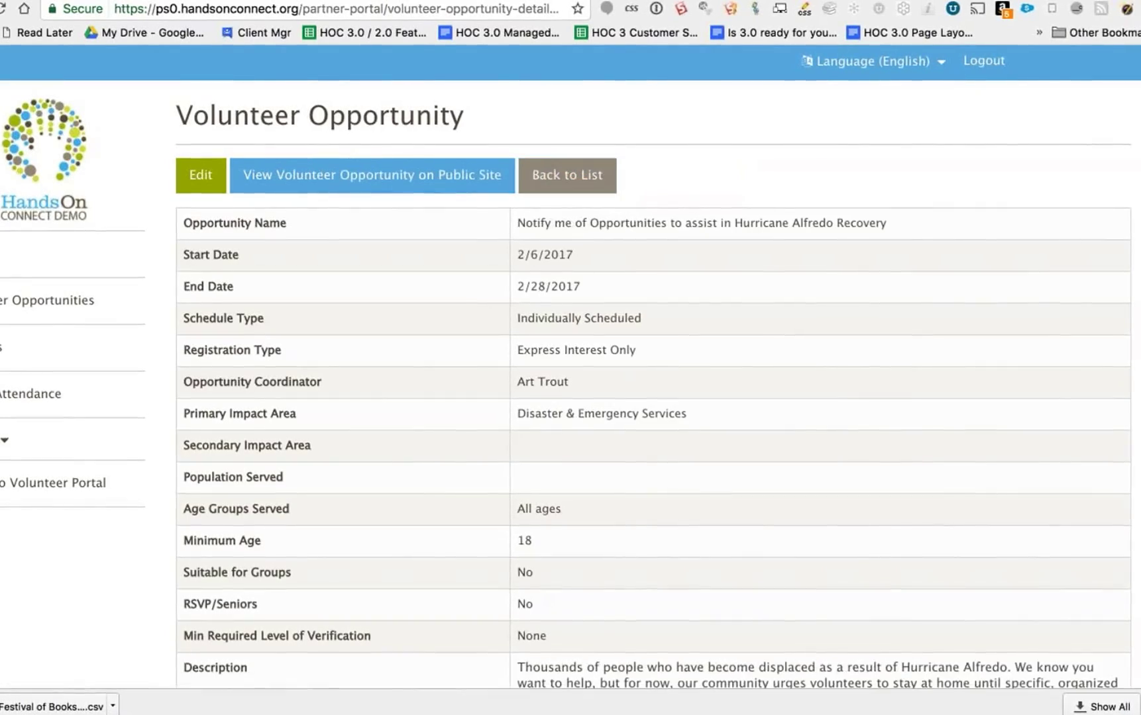
- Review the details, connections and occurrences of the Hurricane Alfredo Recovery opportunity in the partner portal
left_click(869, 60)
left_click(674, 371)
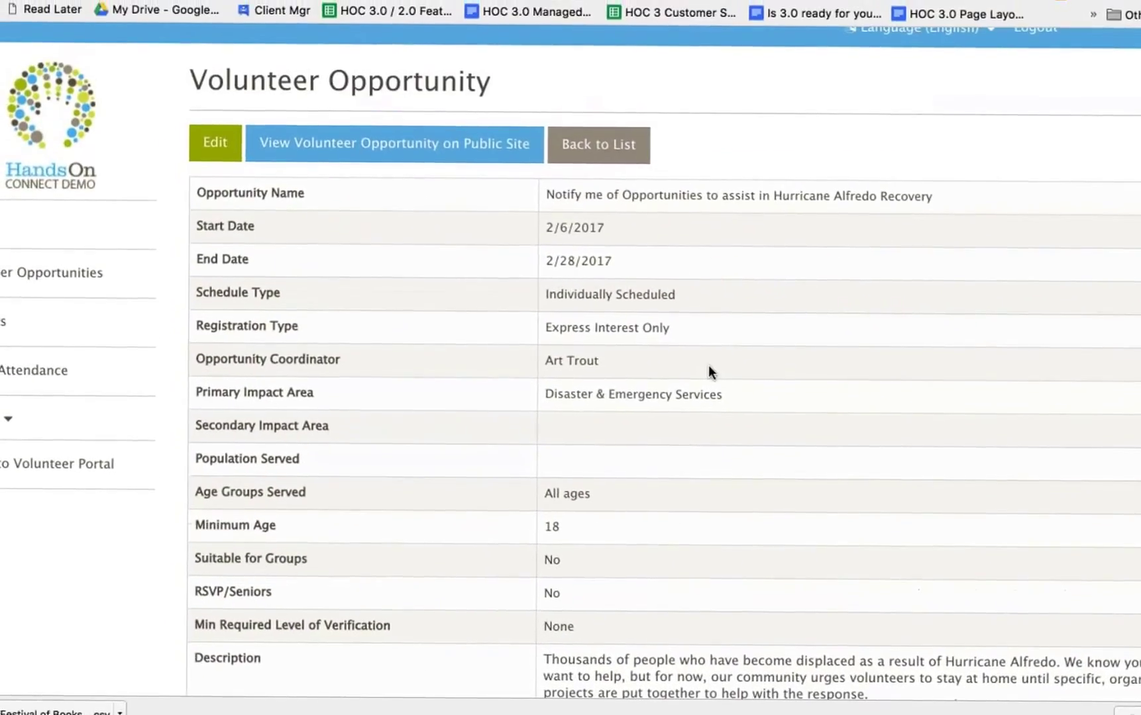
scroll(703, 395, "down", 4)
scroll(711, 429, "down", 5)
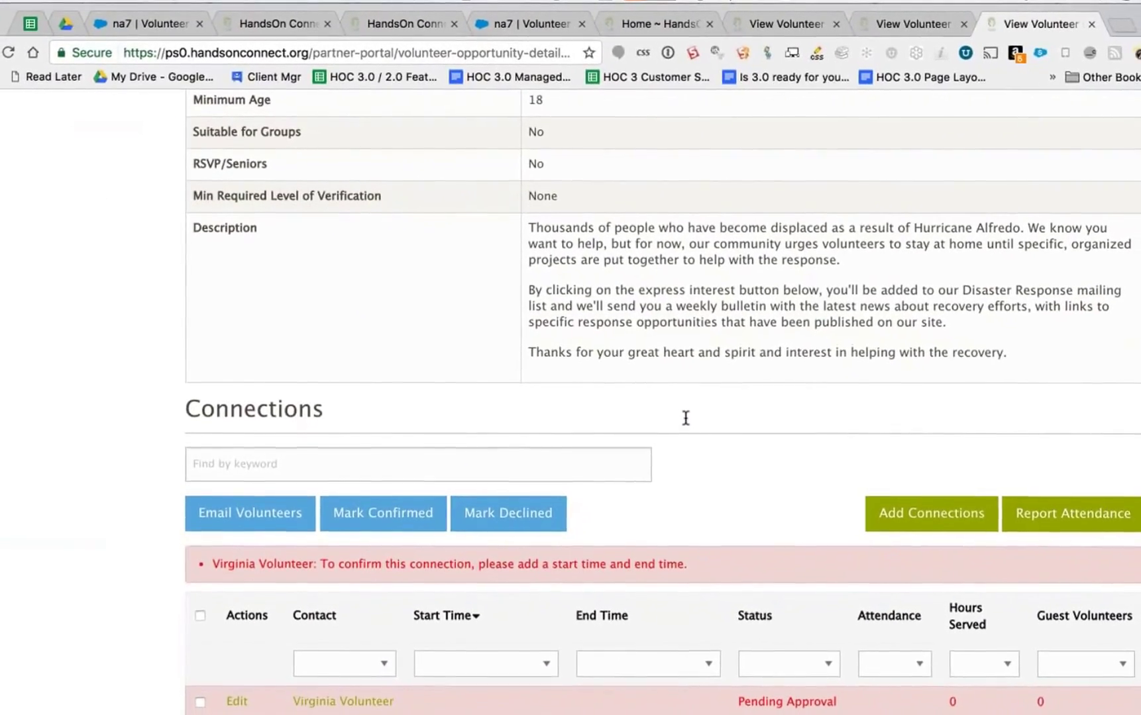
scroll(685, 418, "down", 3)
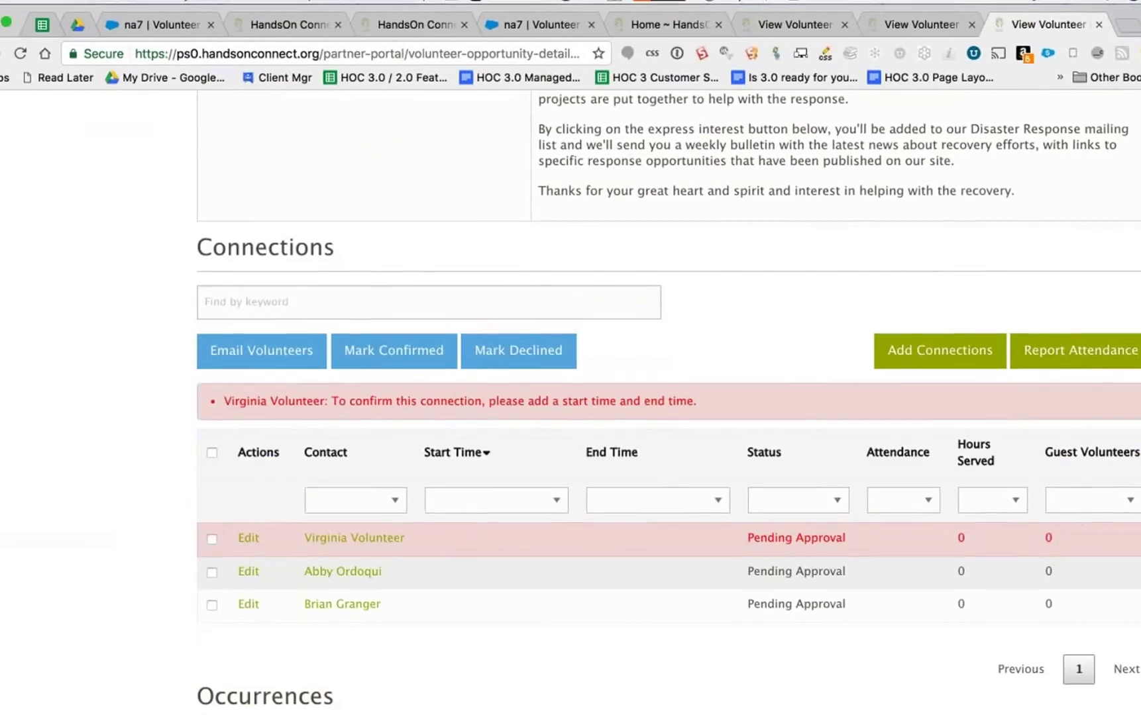
scroll(700, 395, "down", 2)
scroll(700, 395, "up", 2)
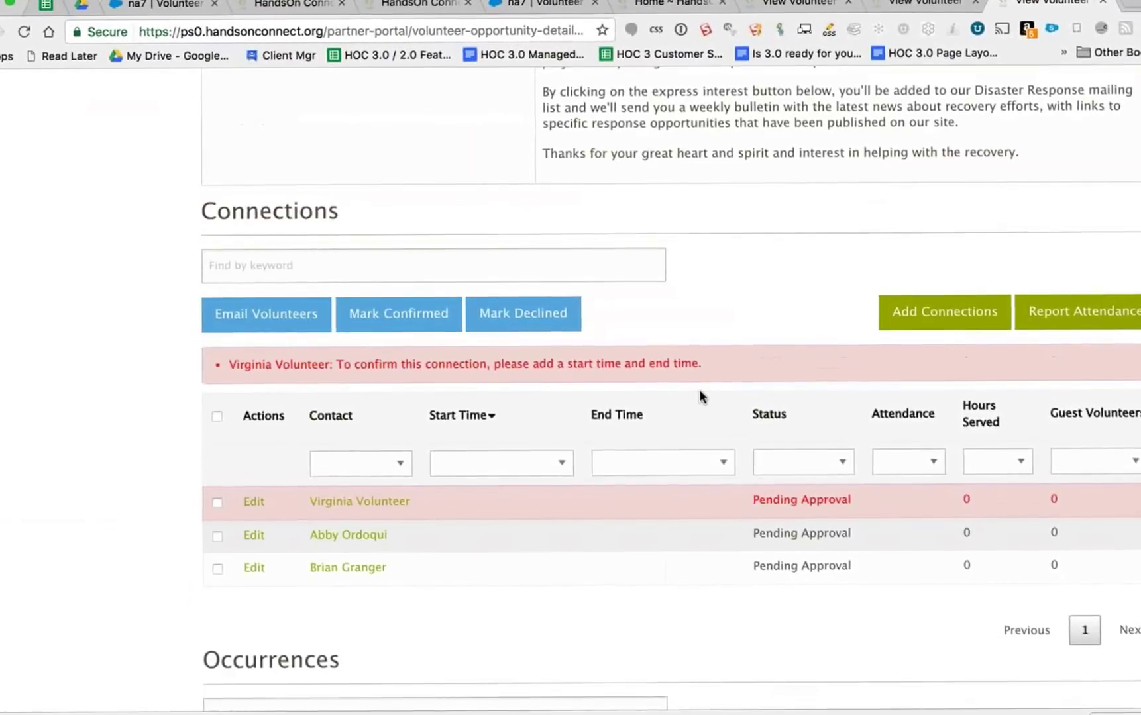
scroll(700, 395, "down", 5)
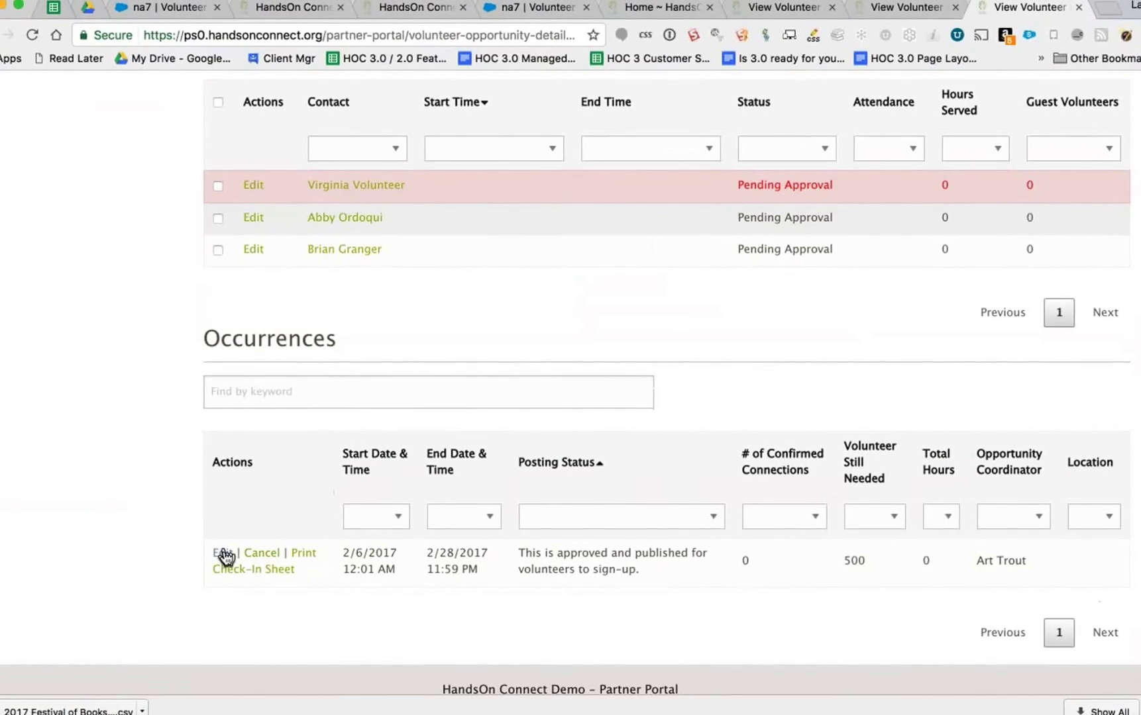
- Open the Hurricane Alfredo opportunity's occurrence for editing, check which locations can be selected and cancel the edit
left_click(224, 554)
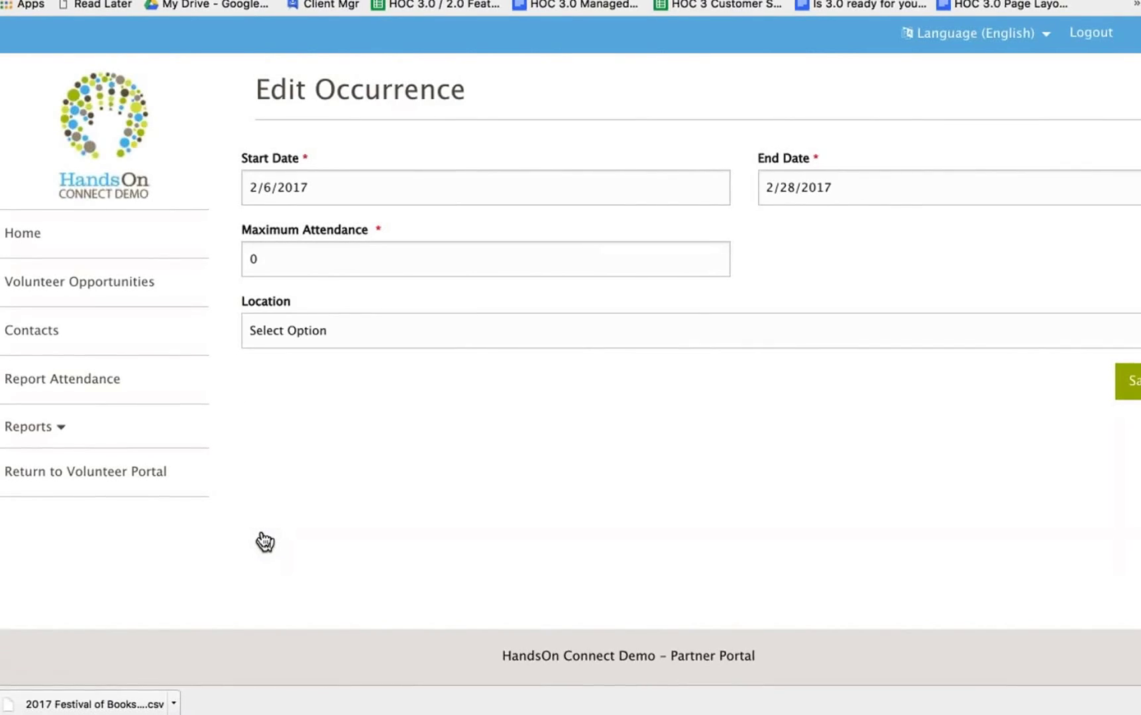
left_click(436, 323)
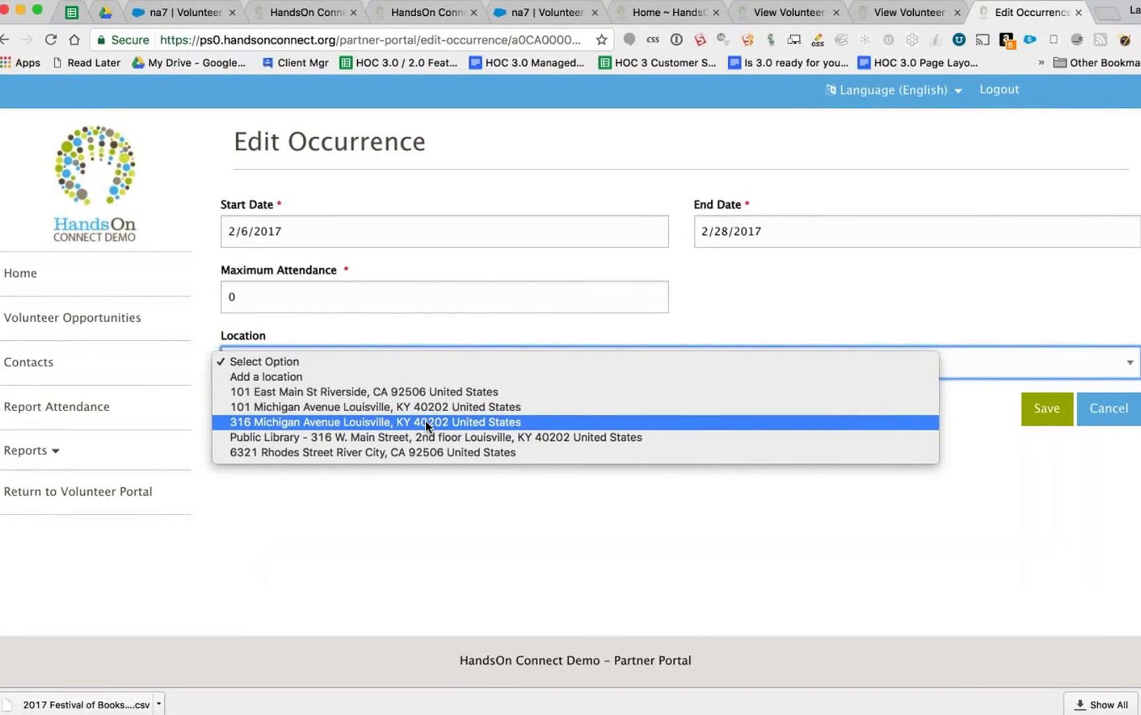
left_click(409, 333)
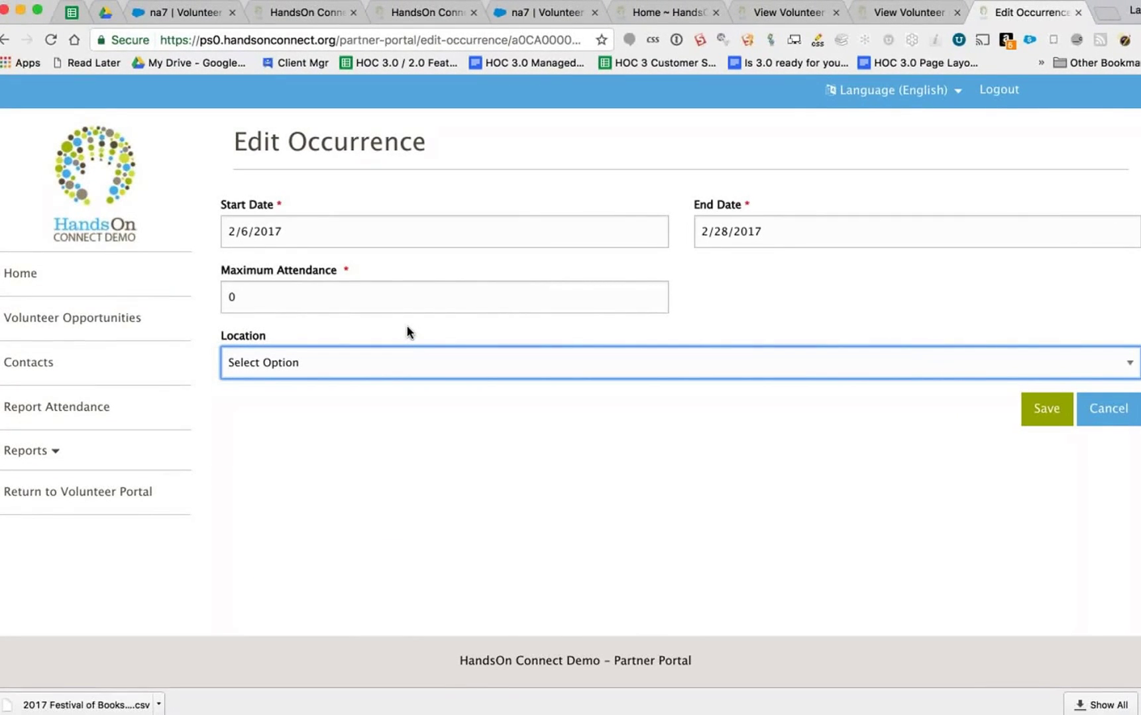
left_click(1117, 412)
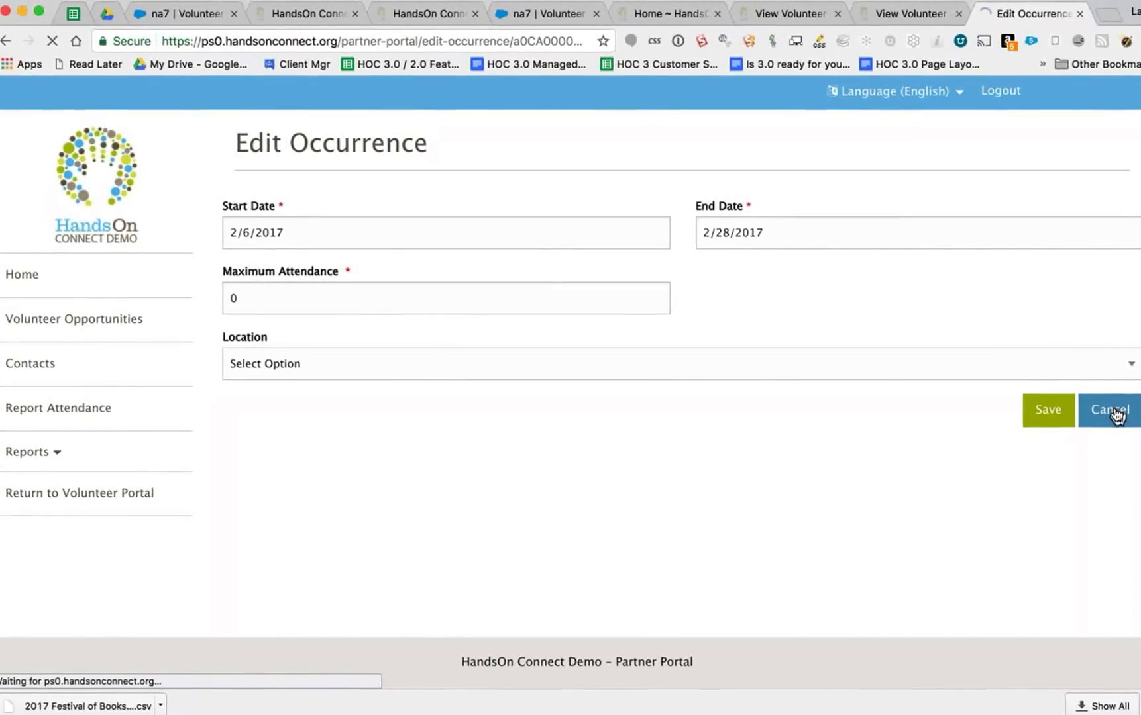
- Return to the Sew Blankets at Home record in Salesforce, open its occurrence and review its location and schedule information
left_click(903, 13)
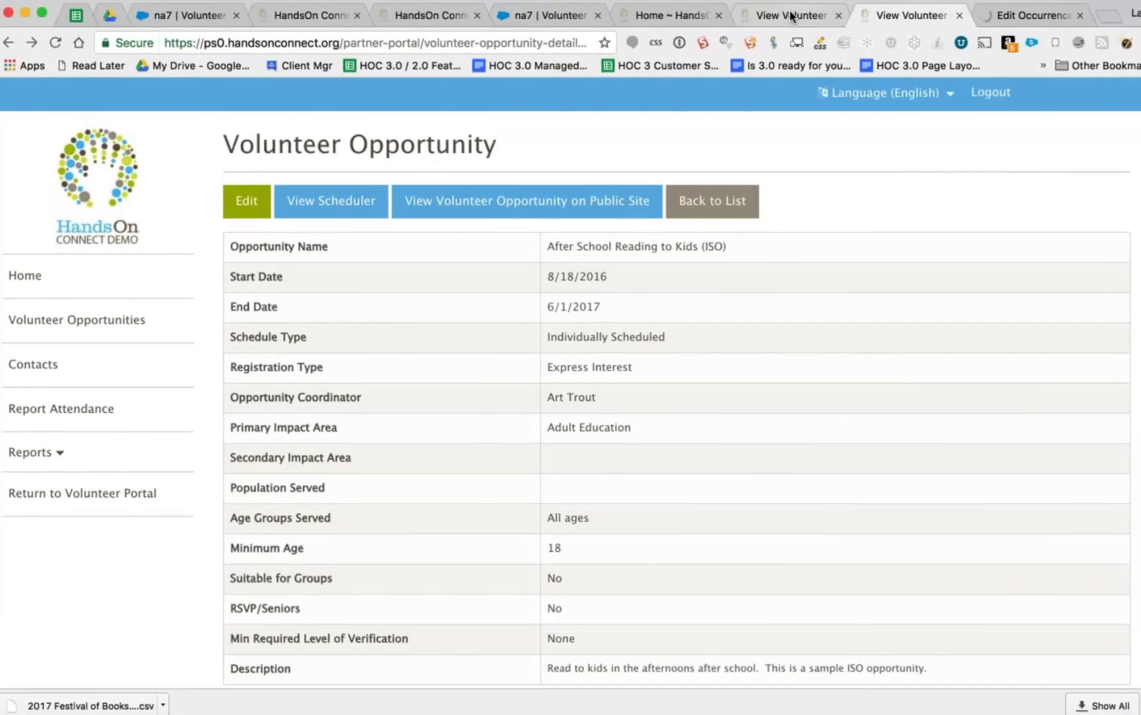
left_click(791, 14)
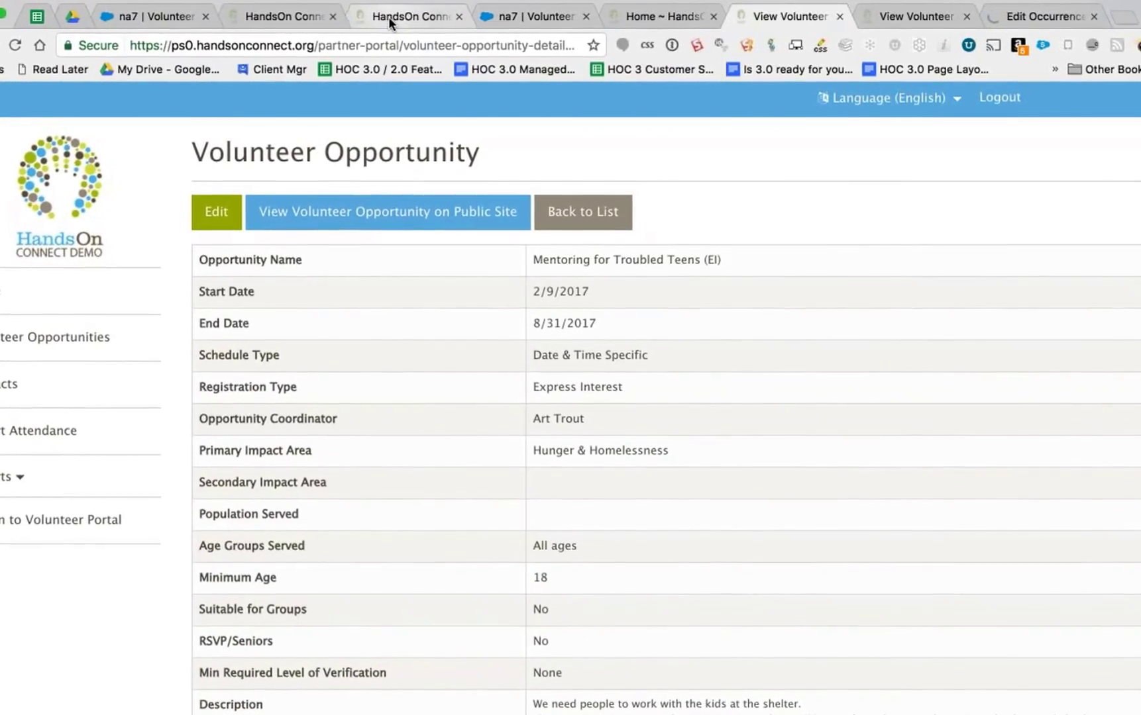
left_click(413, 15)
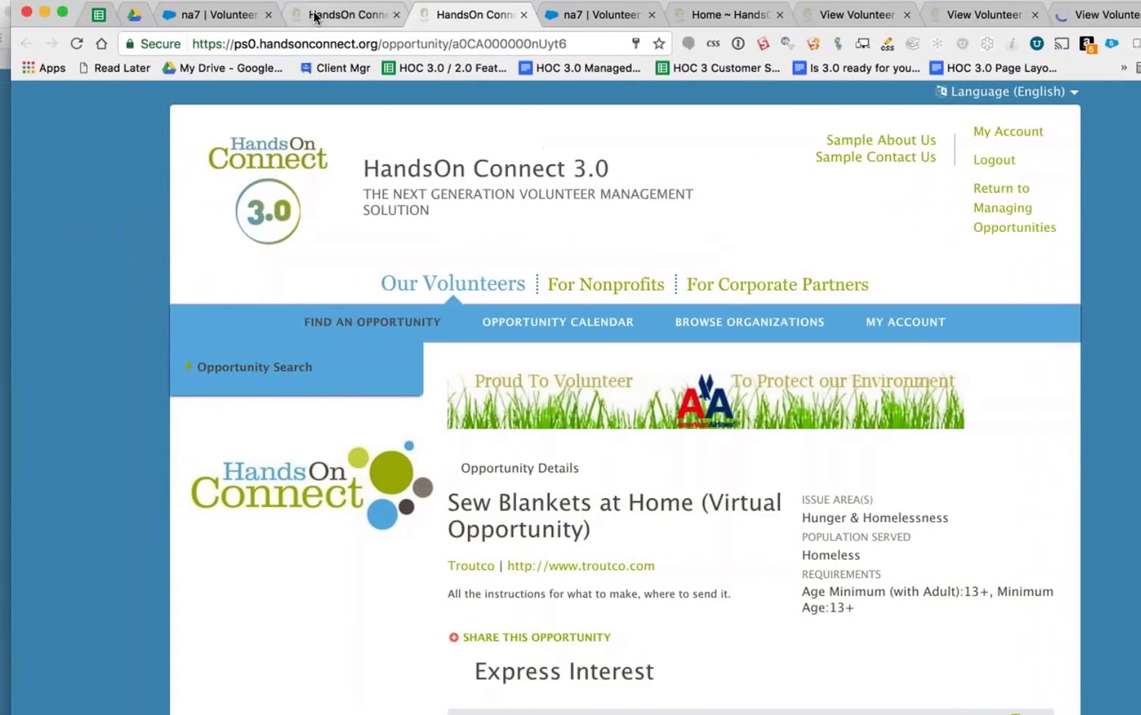
left_click(315, 17)
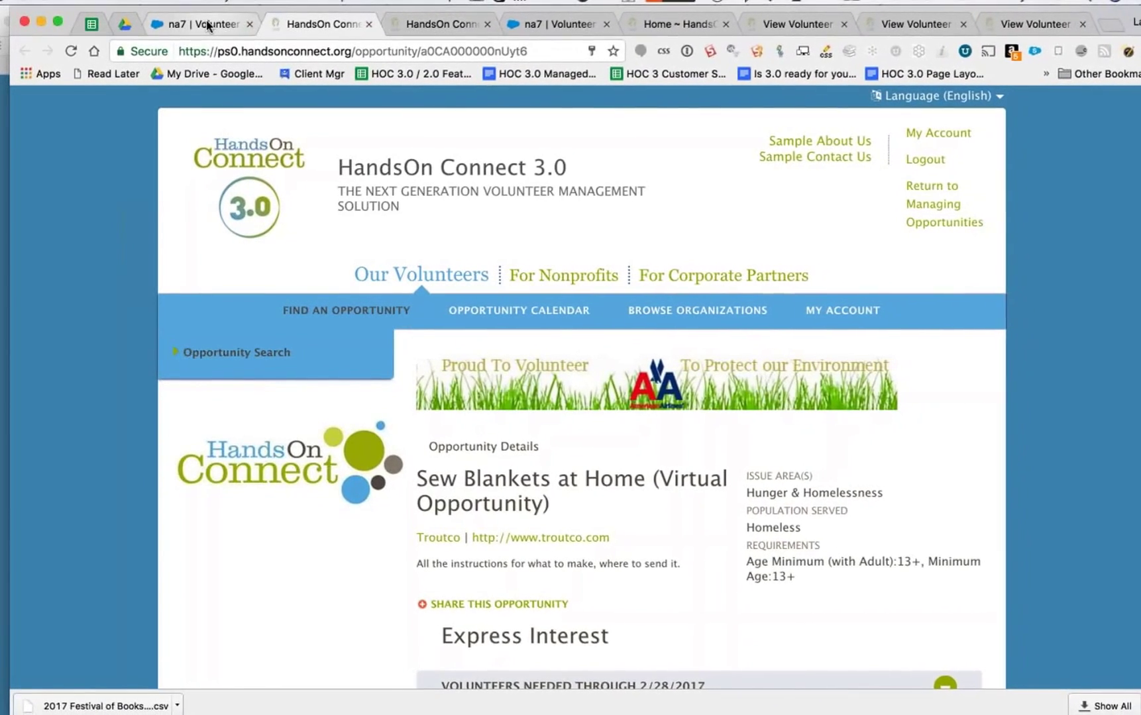
left_click(208, 25)
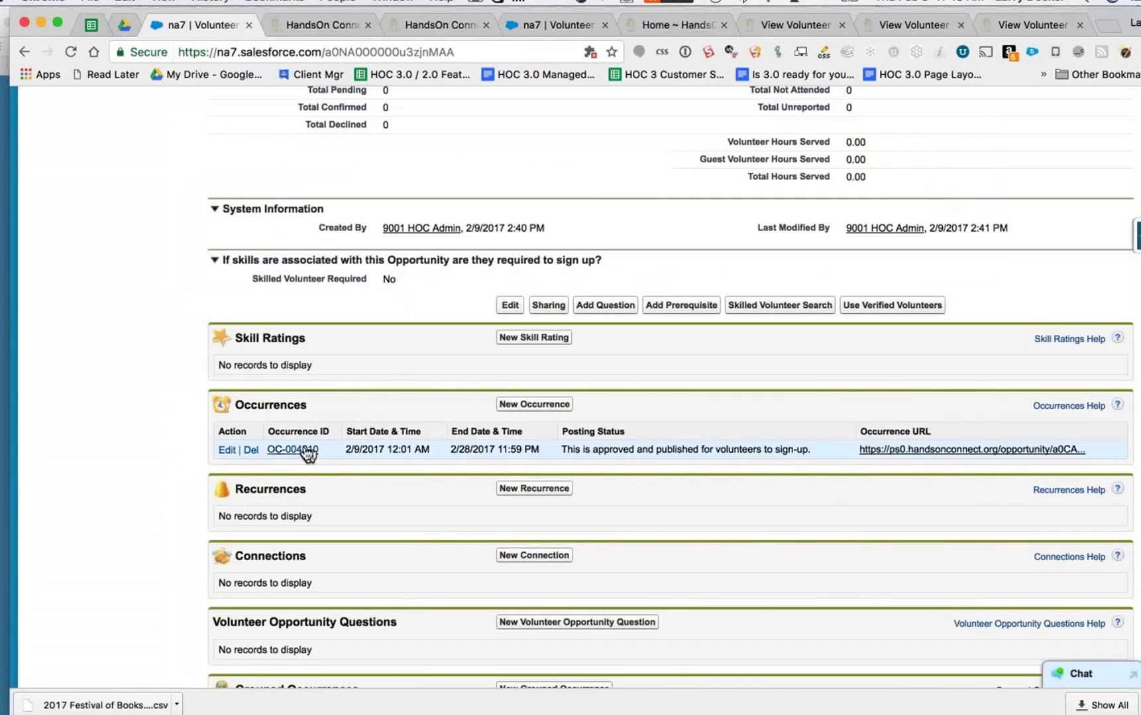
left_click(226, 450)
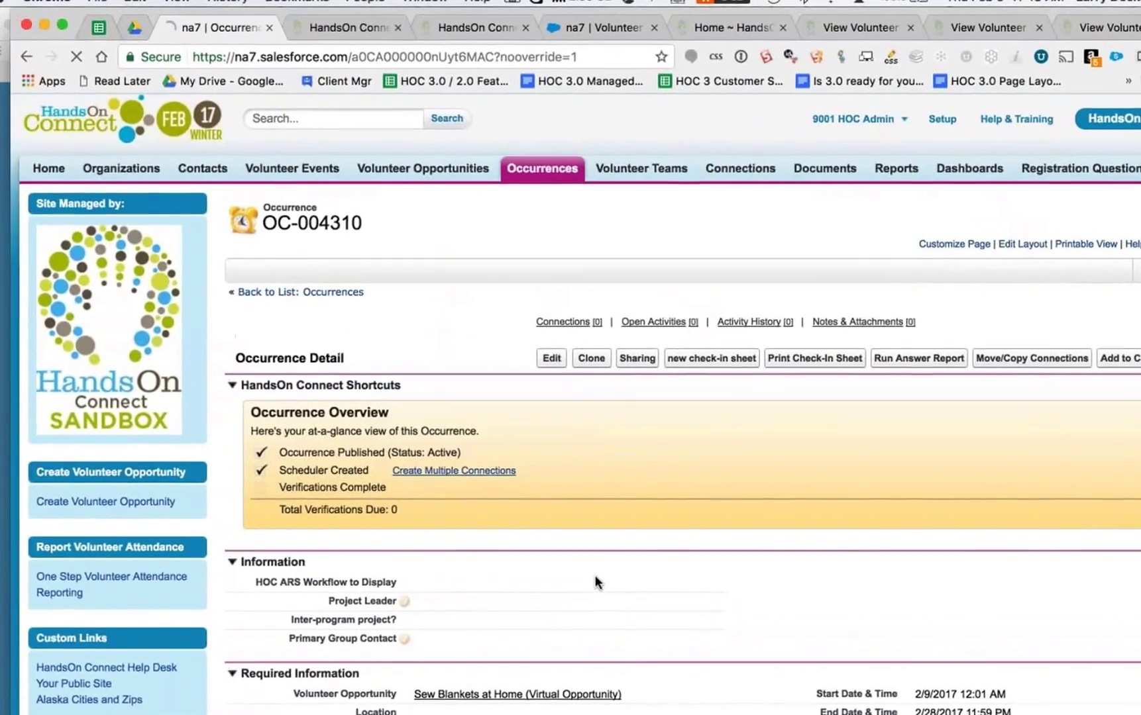
scroll(550, 536, "down", 2)
scroll(578, 530, "down", 2)
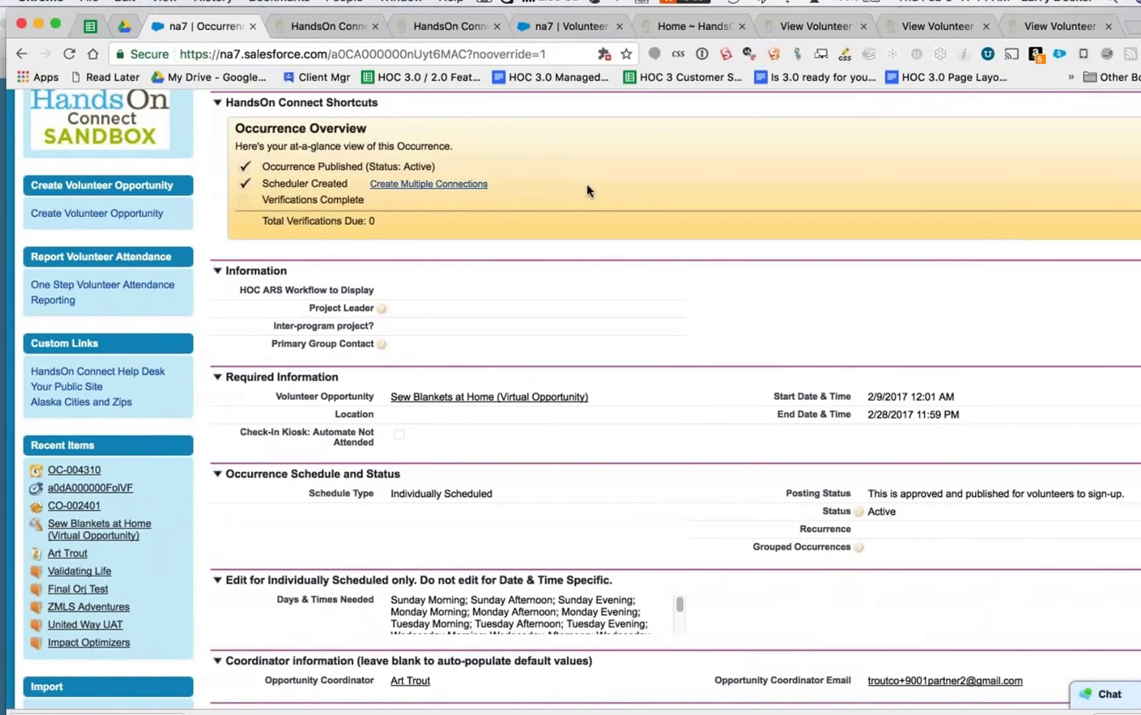
- Edit the Sew Blankets at Home occurrence in Salesforce, look up the locations on offer and cancel the edit
scroll(588, 180, "up", 5)
left_click(522, 341)
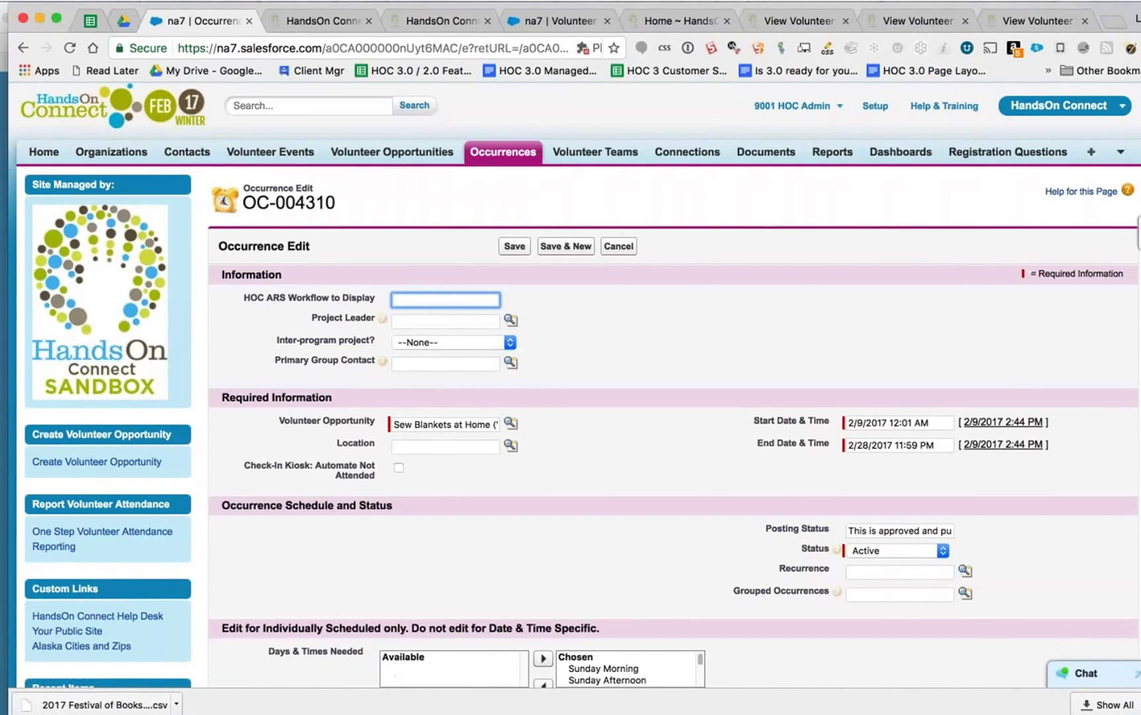
left_click(510, 445)
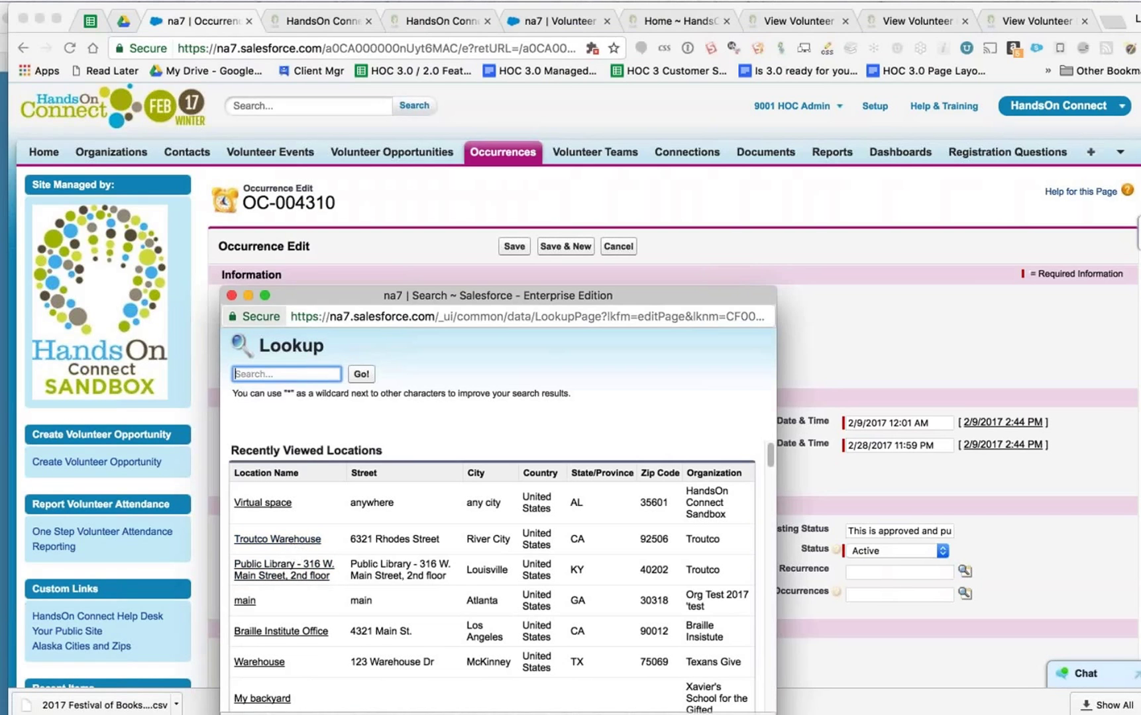
left_click(231, 295)
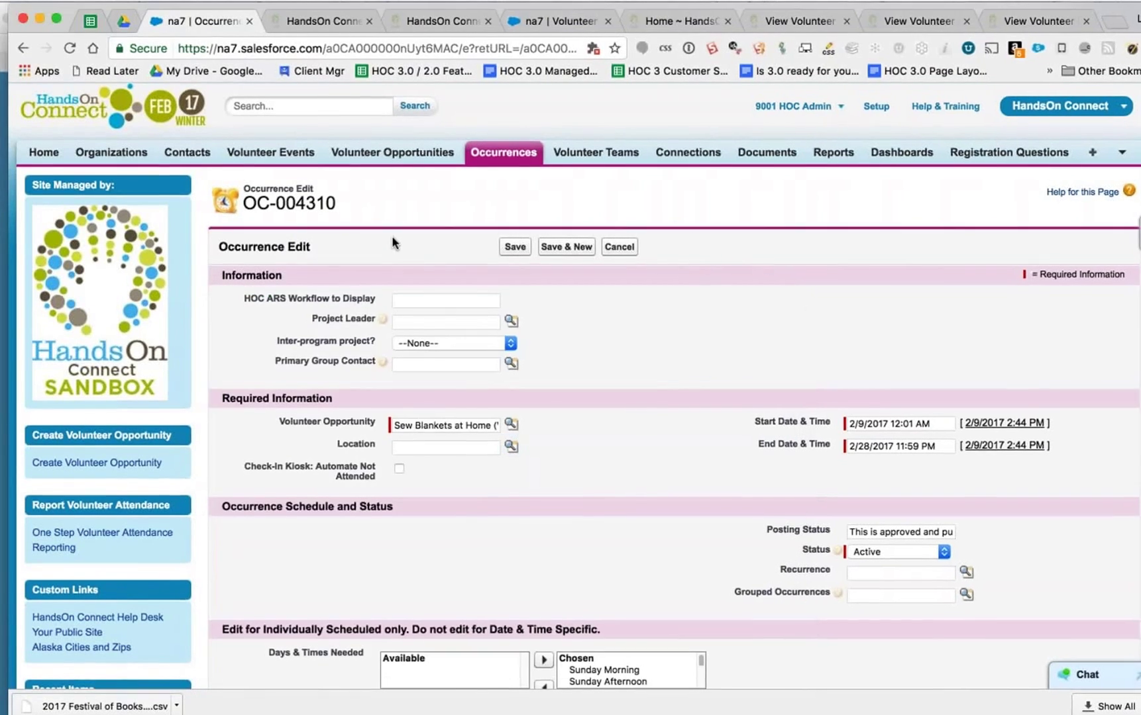
left_click(618, 246)
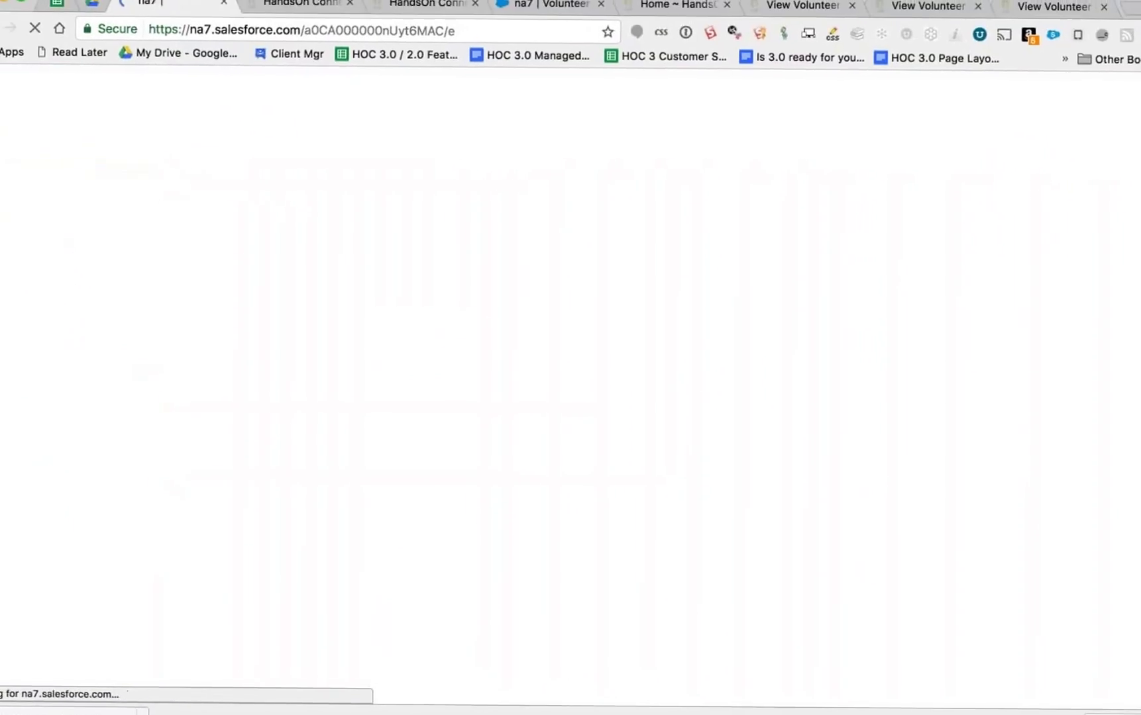